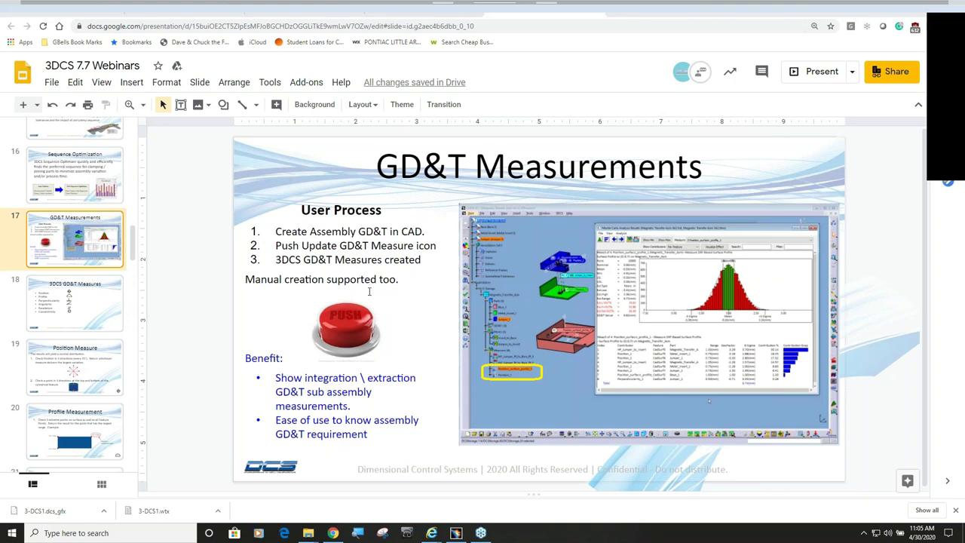
- Show the 3DCS GD&T Measures slide, then move on to the Position Measure slide
{"action": "left_click", "coordinate": [76, 299]}
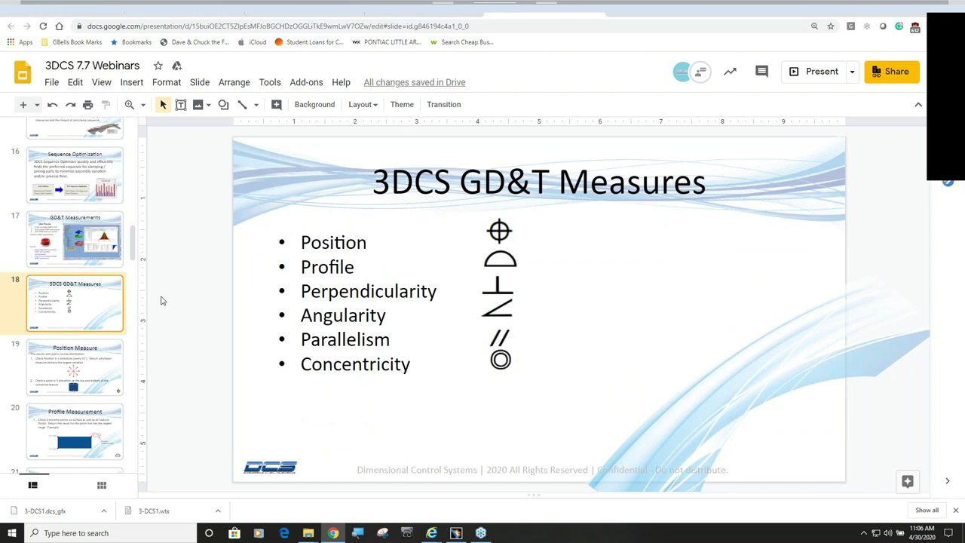
{"action": "left_click", "coordinate": [100, 372]}
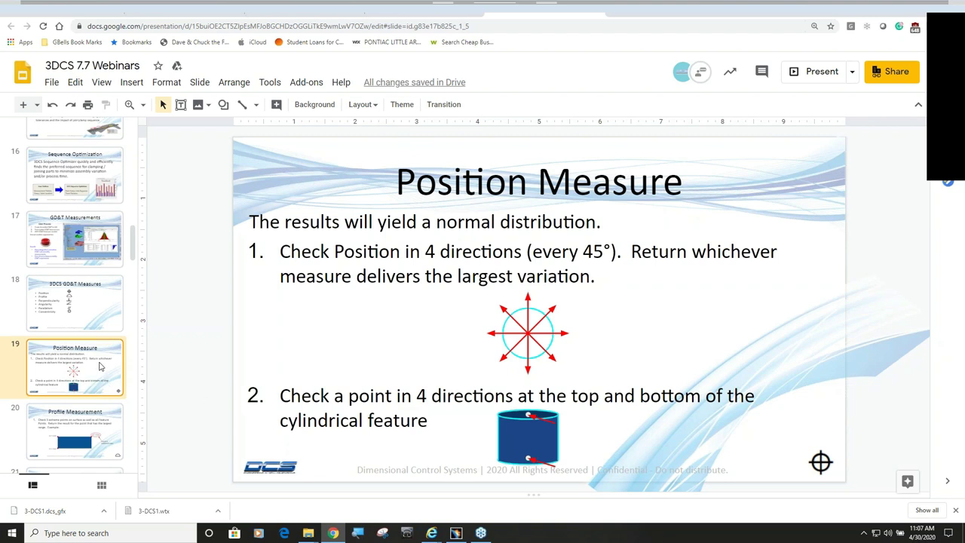
- Scroll the filmstrip and go to slide 20, Profile Measurement
{"action": "scroll", "coordinate": [100, 366], "scroll_direction": "down", "scroll_amount": 1}
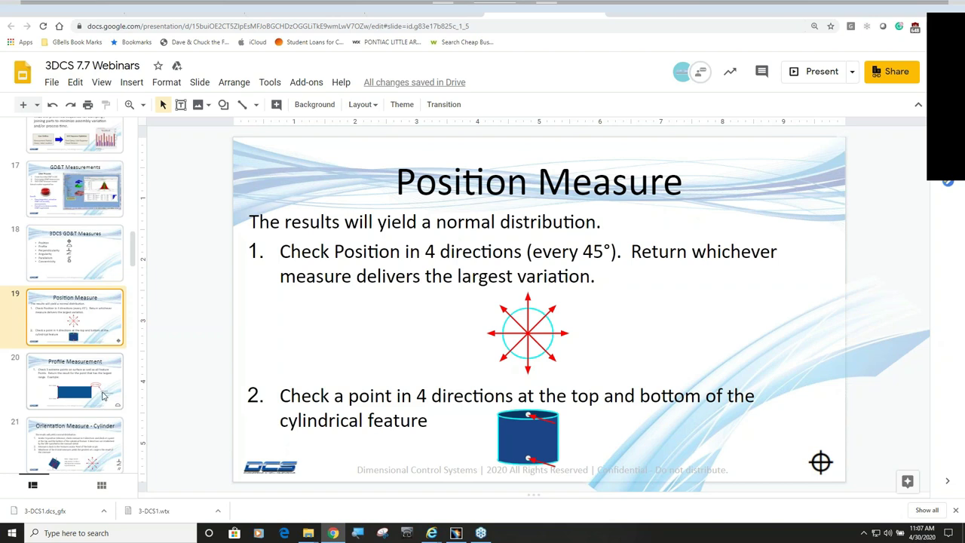
{"action": "left_click", "coordinate": [106, 385]}
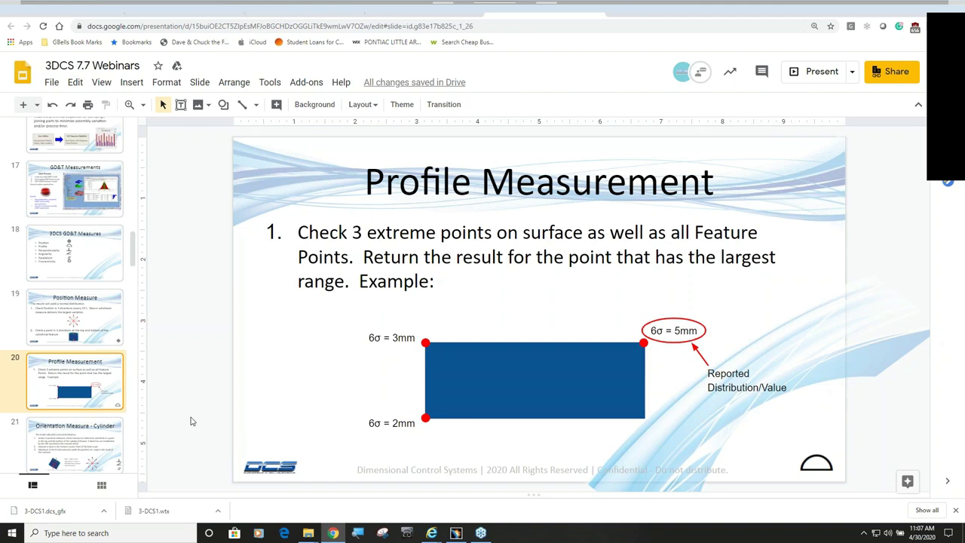
- Advance to slide 21, Orientation Measure - Cylinder
{"action": "key", "text": "Down"}
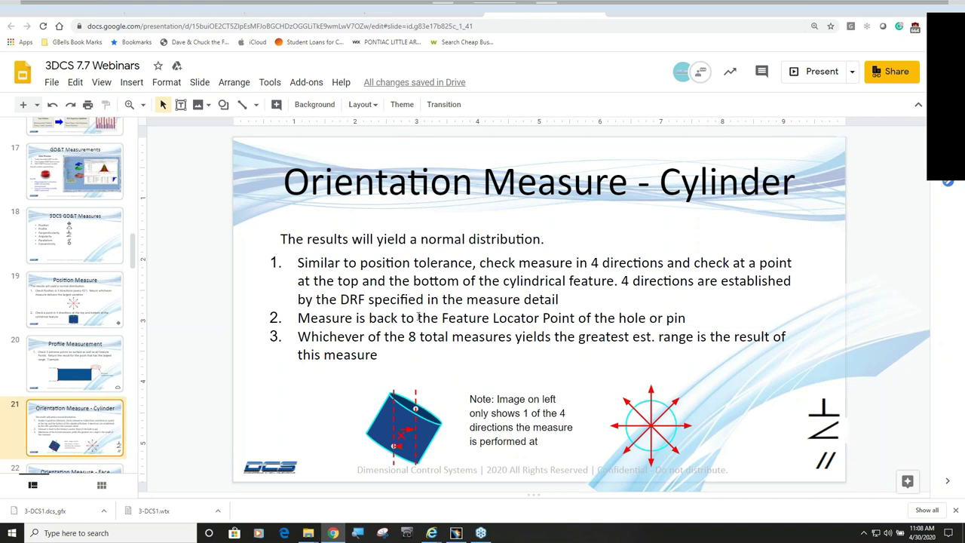
{"action": "scroll", "coordinate": [94, 319], "scroll_direction": "down", "scroll_amount": 1}
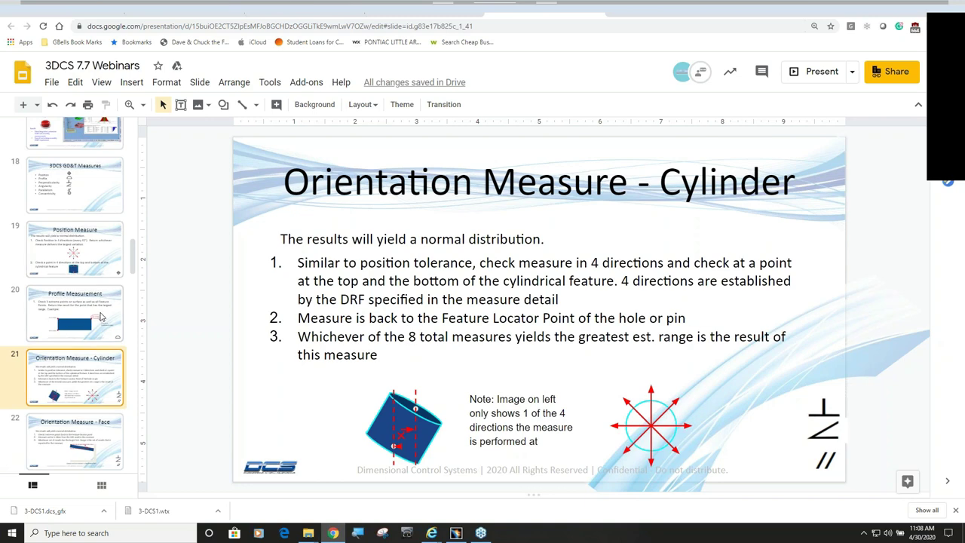
- Pass through slide 22, Orientation Measure - Face, to slide 23, Live Demo
{"action": "scroll", "coordinate": [100, 317], "scroll_direction": "down", "scroll_amount": 2}
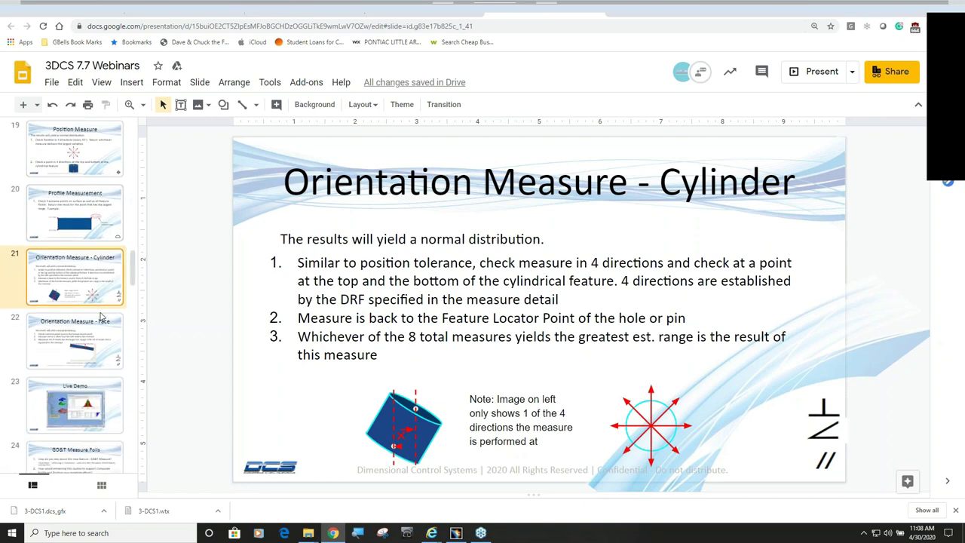
{"action": "left_click", "coordinate": [95, 346]}
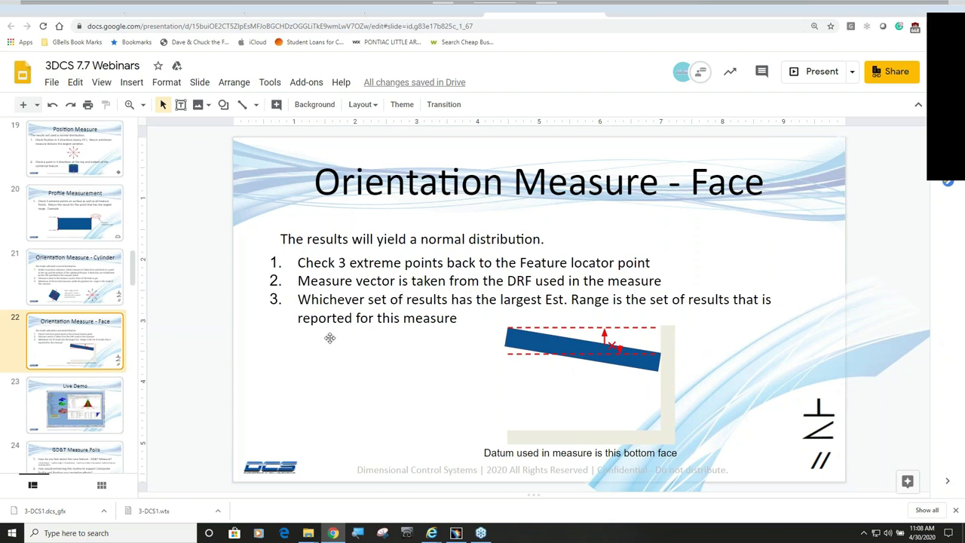
{"action": "right_click", "coordinate": [370, 360]}
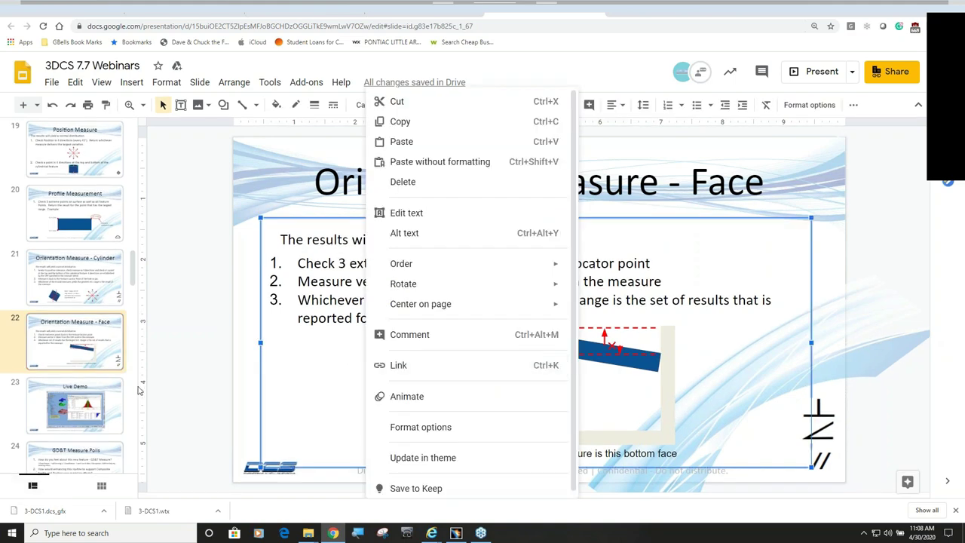
{"action": "left_click", "coordinate": [167, 366]}
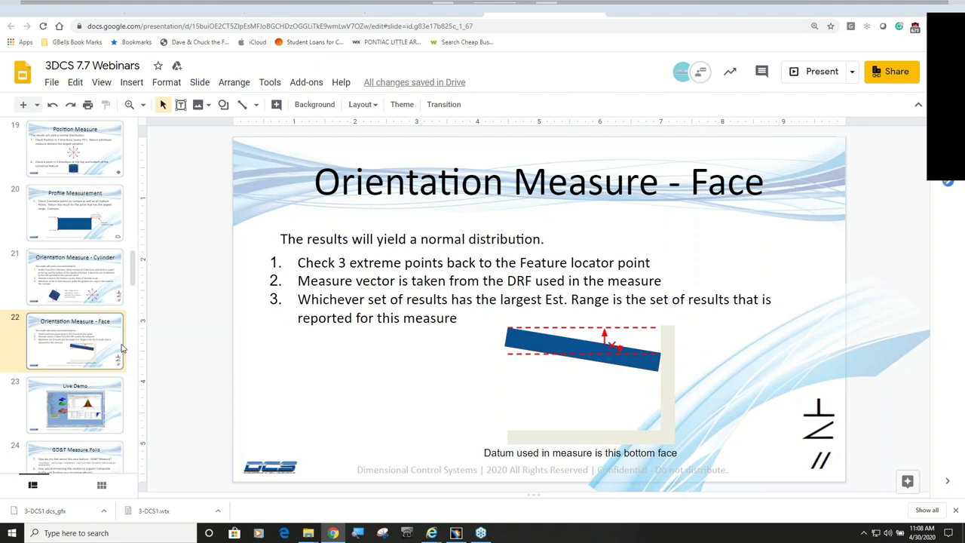
{"action": "left_click", "coordinate": [85, 407]}
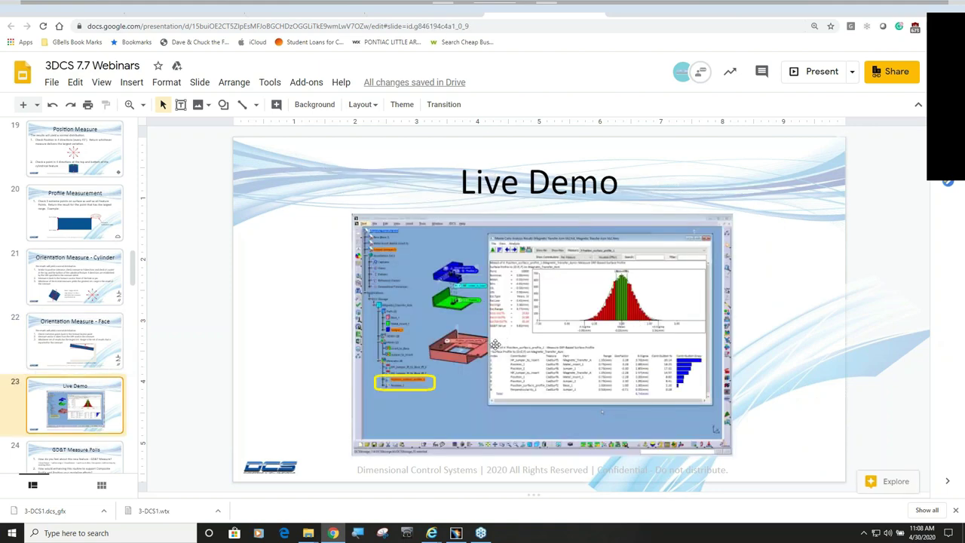
{"action": "mouse_move", "coordinate": [457, 533]}
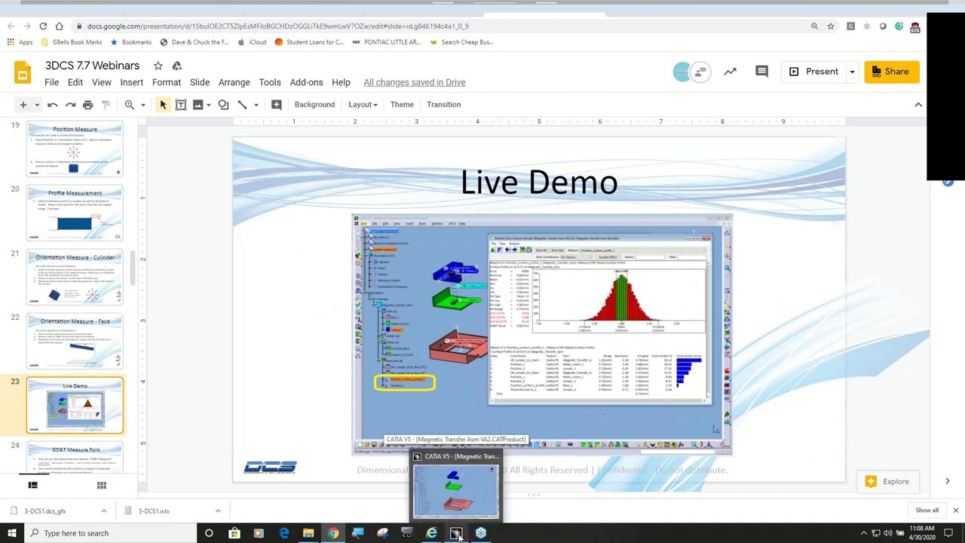
- In CATIA, expand Jumper.1 and its Annotation Set.1, then select the Magnetic Transfer Asm root
{"action": "left_click", "coordinate": [457, 533]}
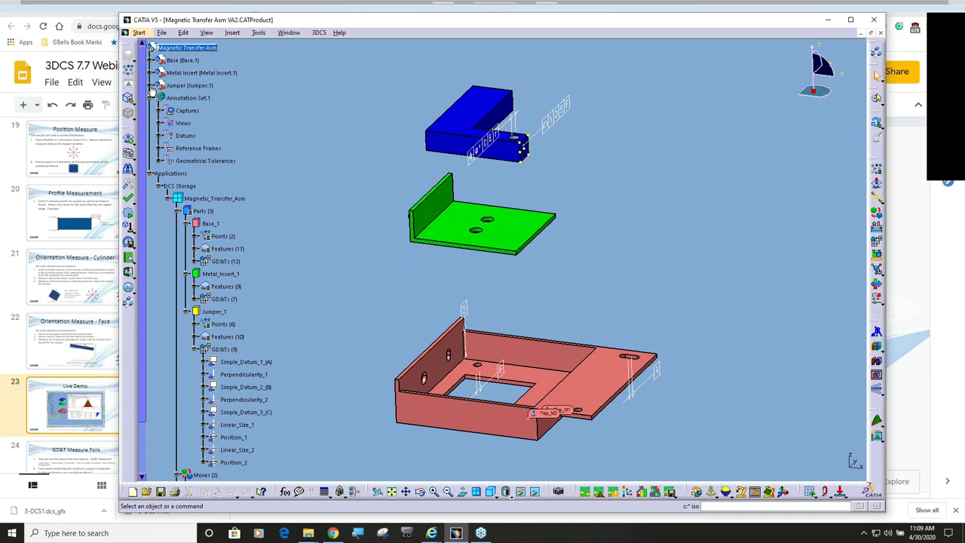
{"action": "left_click", "coordinate": [151, 85]}
{"action": "left_click", "coordinate": [159, 98]}
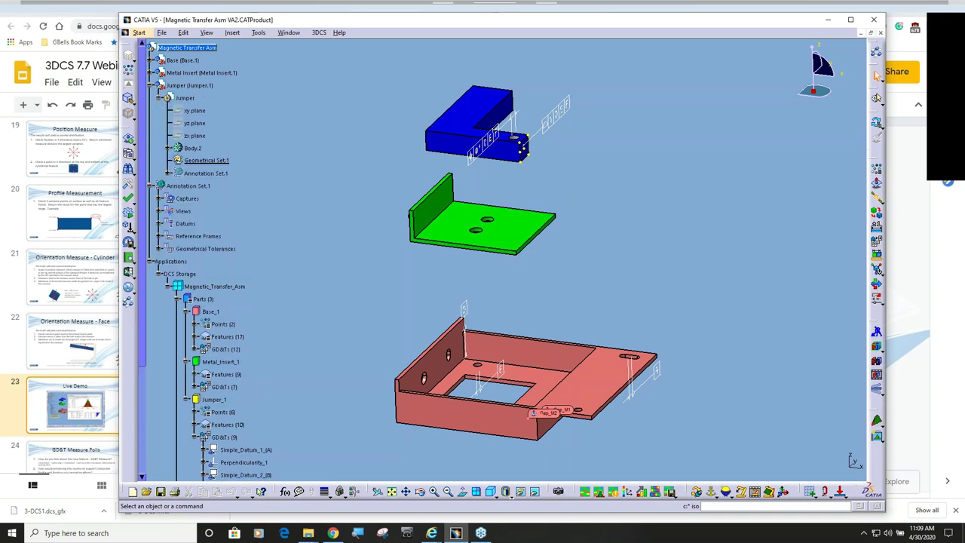
{"action": "left_click", "coordinate": [168, 173]}
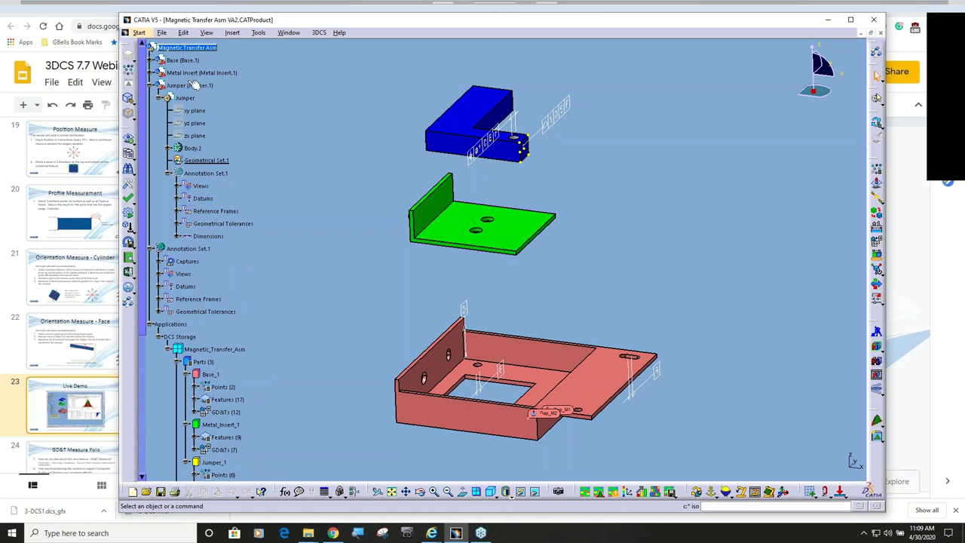
{"action": "left_click", "coordinate": [191, 48]}
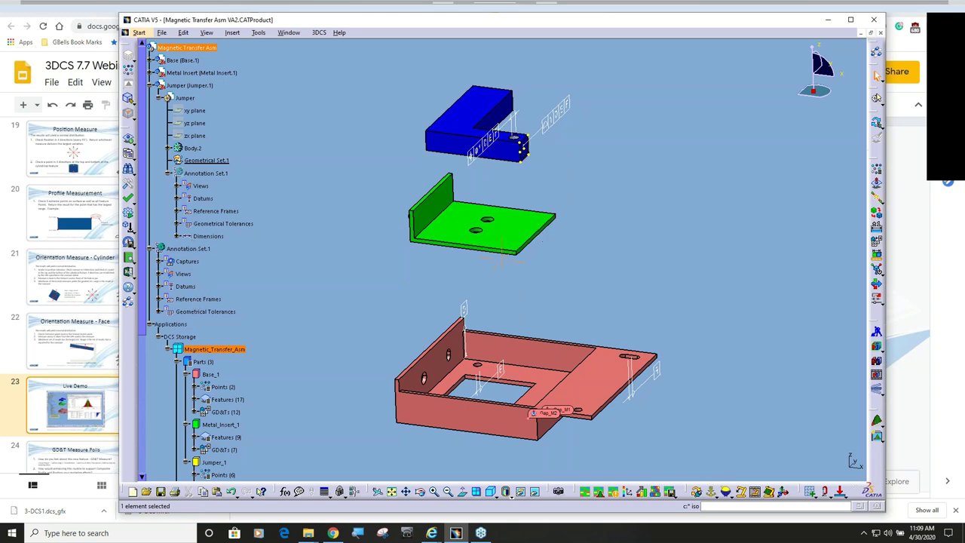
{"action": "middle_click_drag", "start_coordinate": [538, 235], "coordinate": [476, 236]}
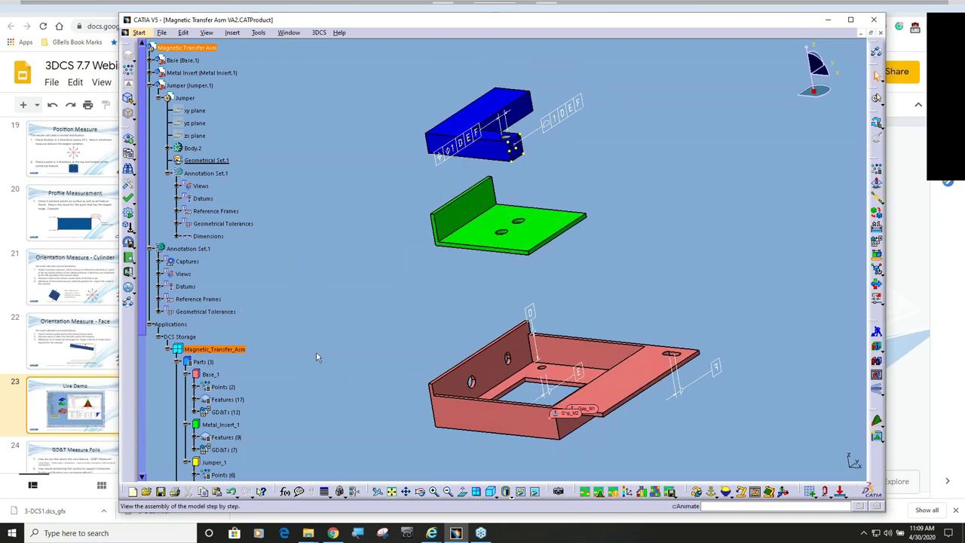
- Snap the parts into their nominal build and run a deviation of the assembly
{"action": "left_click", "coordinate": [878, 349]}
{"action": "middle_click_drag", "start_coordinate": [558, 422], "coordinate": [580, 331]}
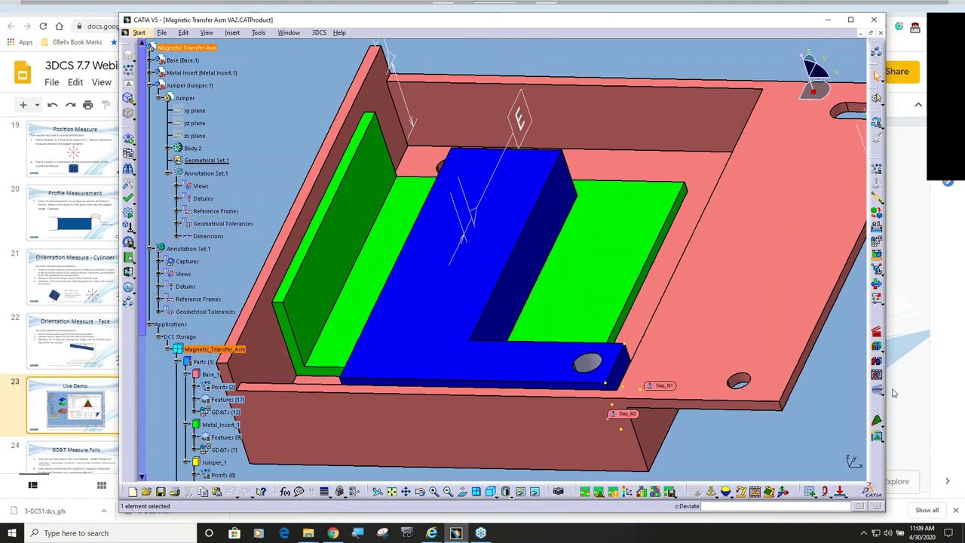
{"action": "left_click", "coordinate": [876, 98]}
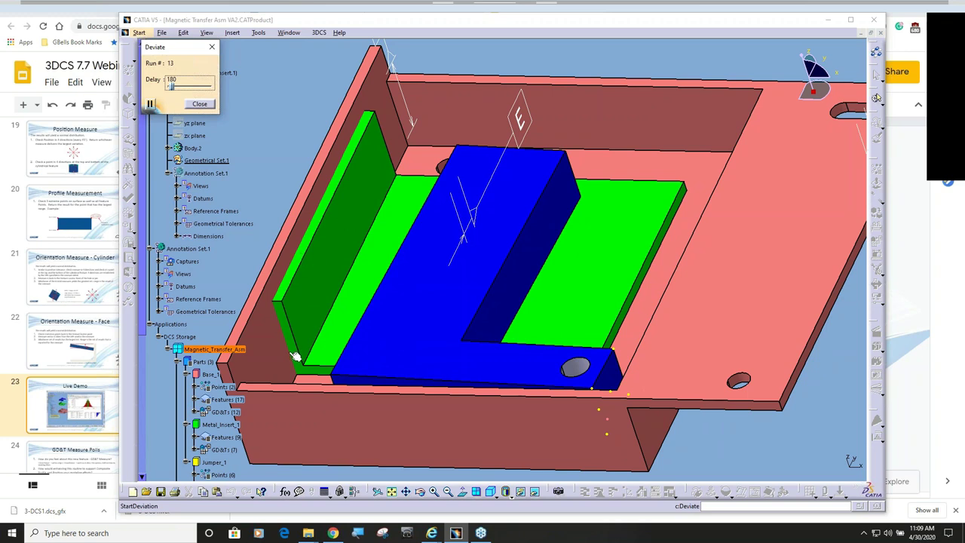
{"action": "left_click", "coordinate": [202, 104]}
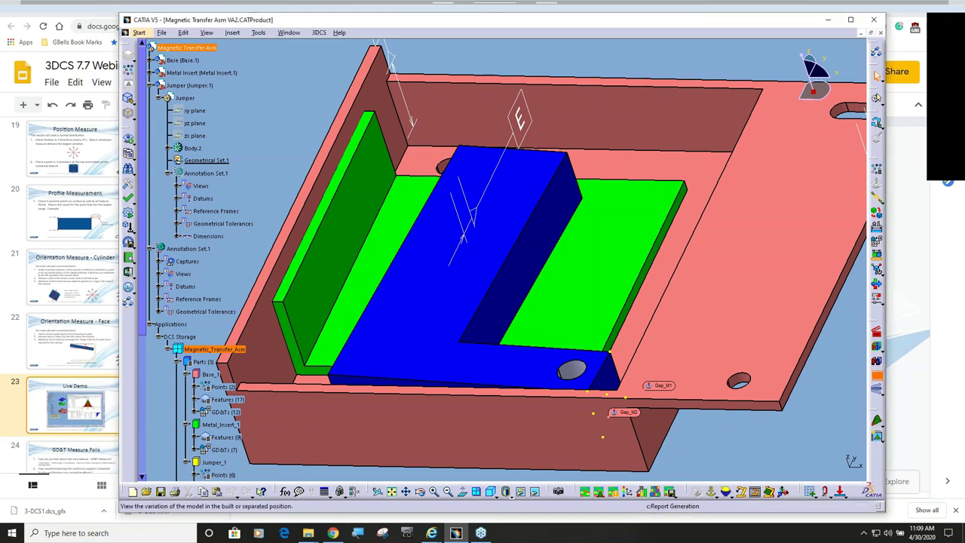
- Play the step-by-step assembly animation, then return the parts to separated positions
{"action": "left_click", "coordinate": [876, 74]}
{"action": "left_click", "coordinate": [764, 421]}
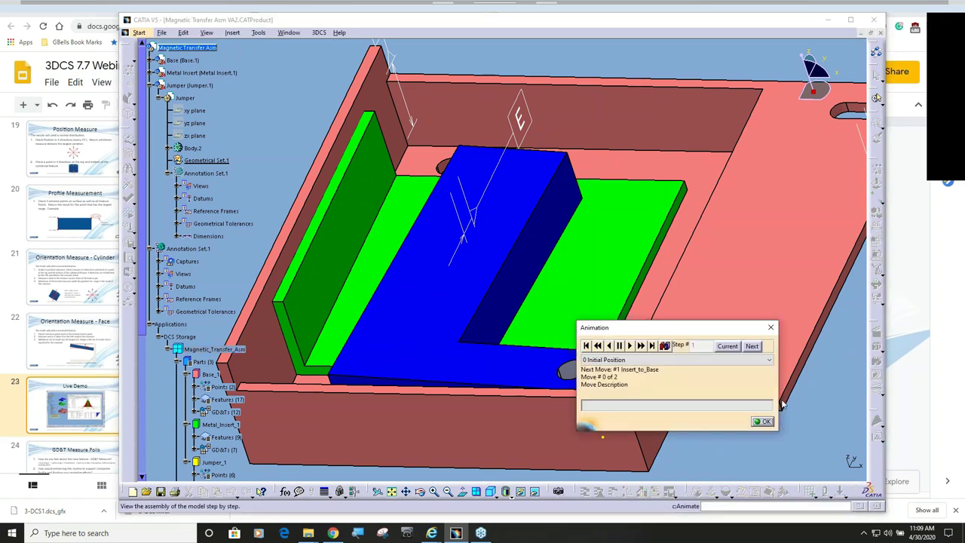
{"action": "left_click", "coordinate": [761, 421]}
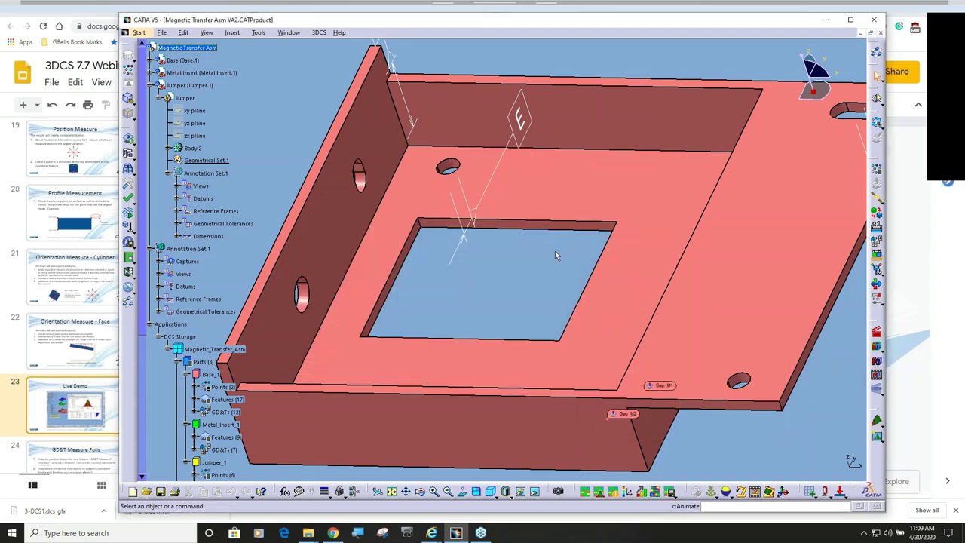
{"action": "middle_click_drag", "start_coordinate": [555, 251], "coordinate": [452, 358], "text": "ctrl"}
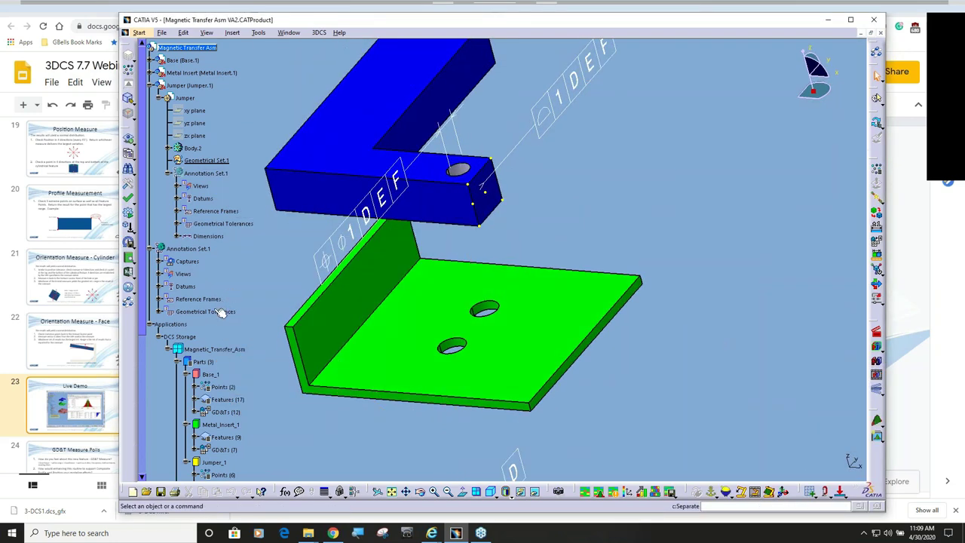
- Expand the assembly's Geometrical Tolerances and highlight Position surfacic profile.1 on the blue part
{"action": "left_click", "coordinate": [199, 299]}
{"action": "left_click", "coordinate": [160, 312]}
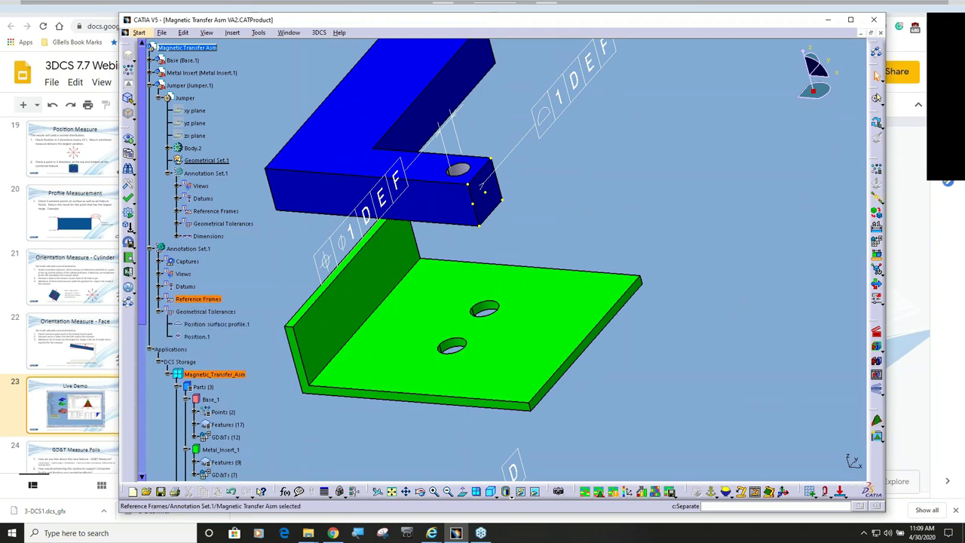
{"action": "left_click", "coordinate": [216, 324]}
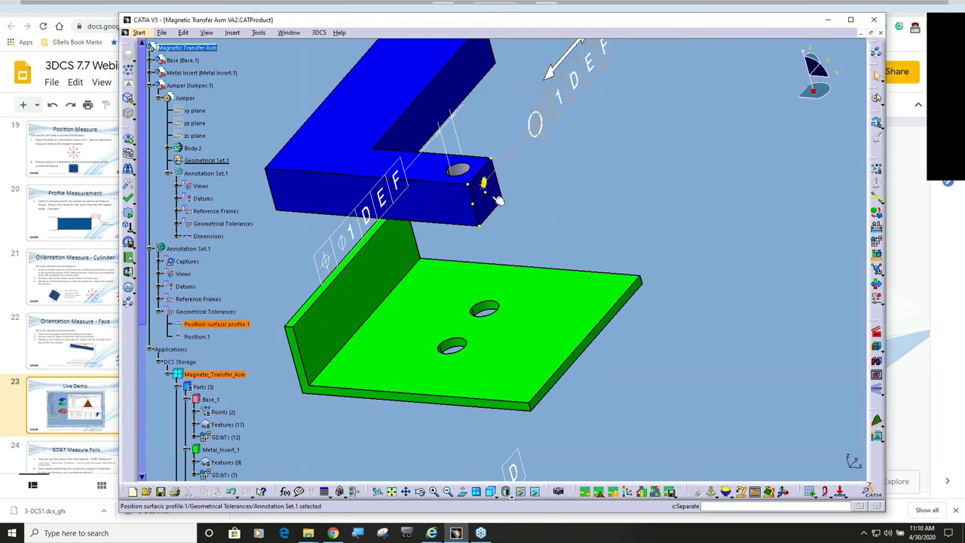
{"action": "middle_click_drag", "start_coordinate": [536, 200], "coordinate": [478, 251]}
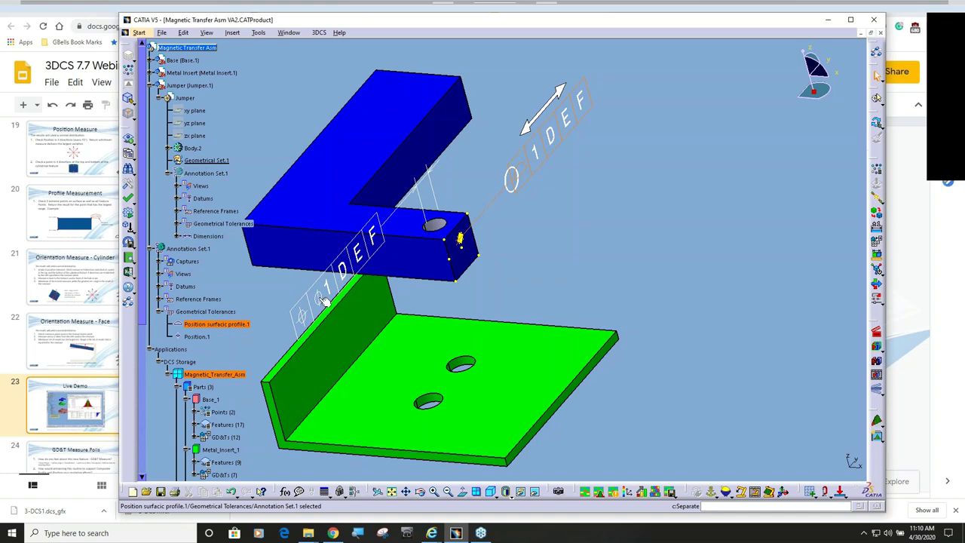
{"action": "middle_click_drag", "start_coordinate": [456, 278], "coordinate": [646, 469], "text": "ctrl"}
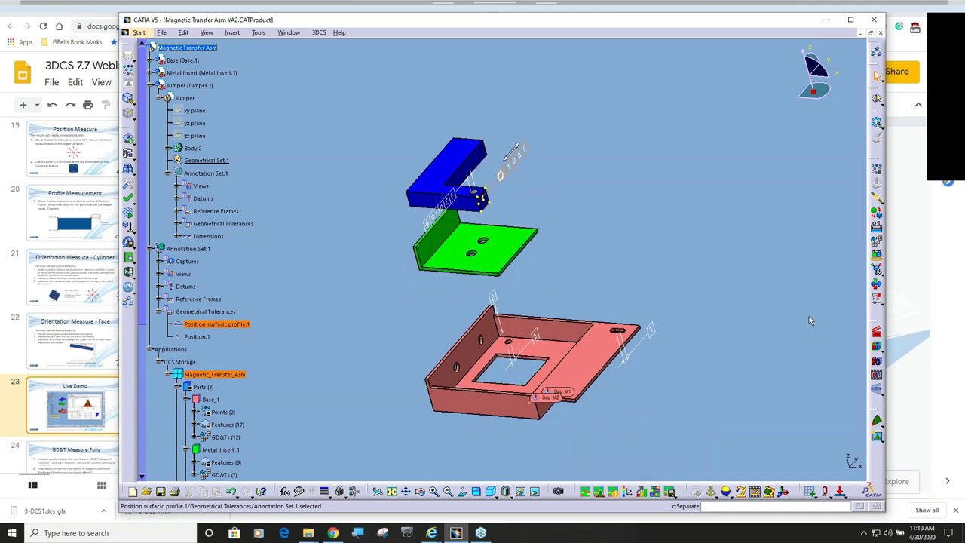
- Rebuild the parts into the base at nominal and view the whole assembly
{"action": "left_click", "coordinate": [878, 346]}
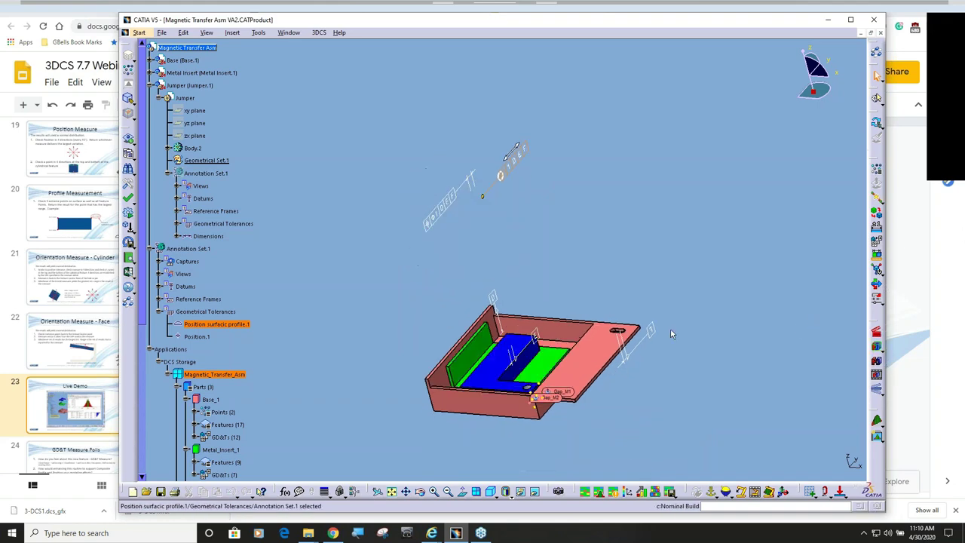
{"action": "middle_click_drag", "start_coordinate": [670, 328], "coordinate": [491, 194]}
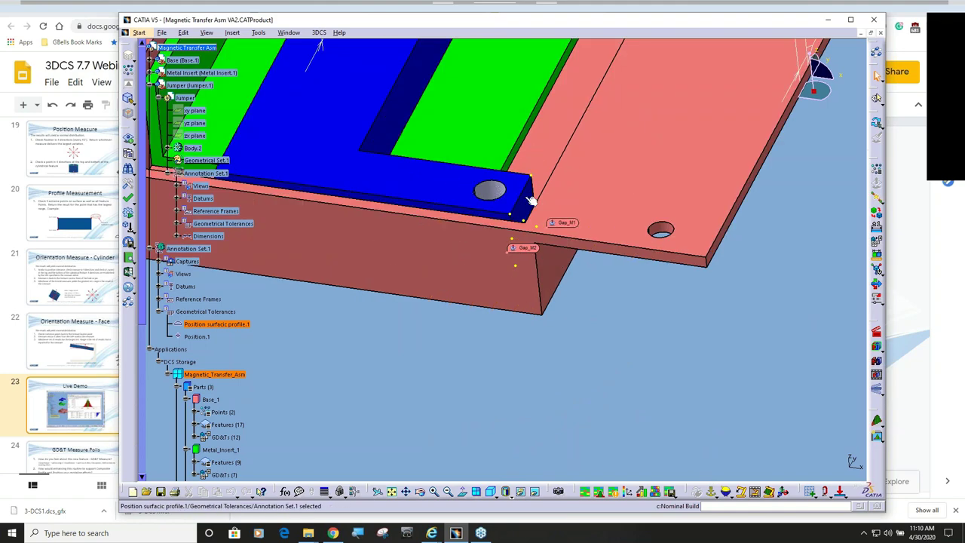
{"action": "middle_click_drag", "start_coordinate": [530, 216], "coordinate": [302, 358], "text": "ctrl"}
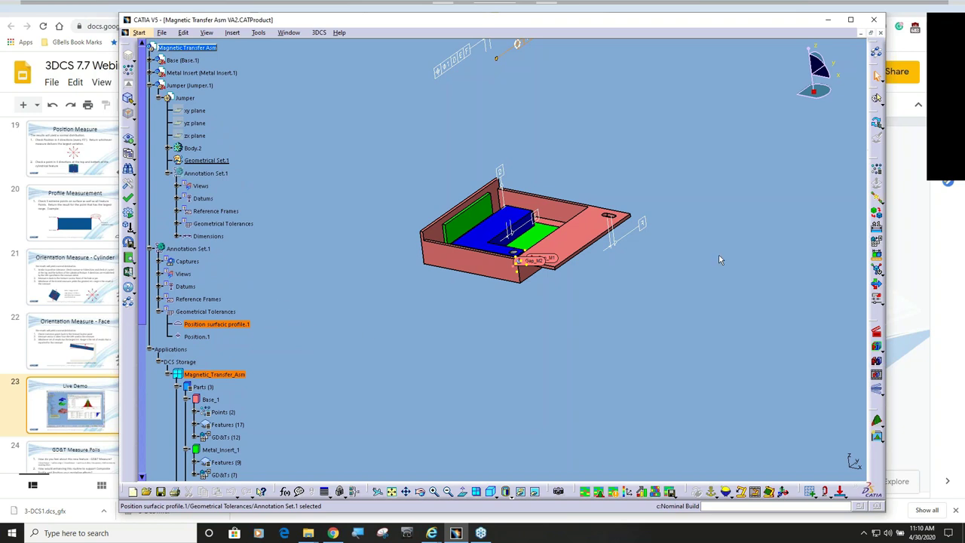
- Review the Measurements In Magnetic_Transfer_Asm list and its measure types, then close it unchanged
{"action": "left_click", "coordinate": [876, 255]}
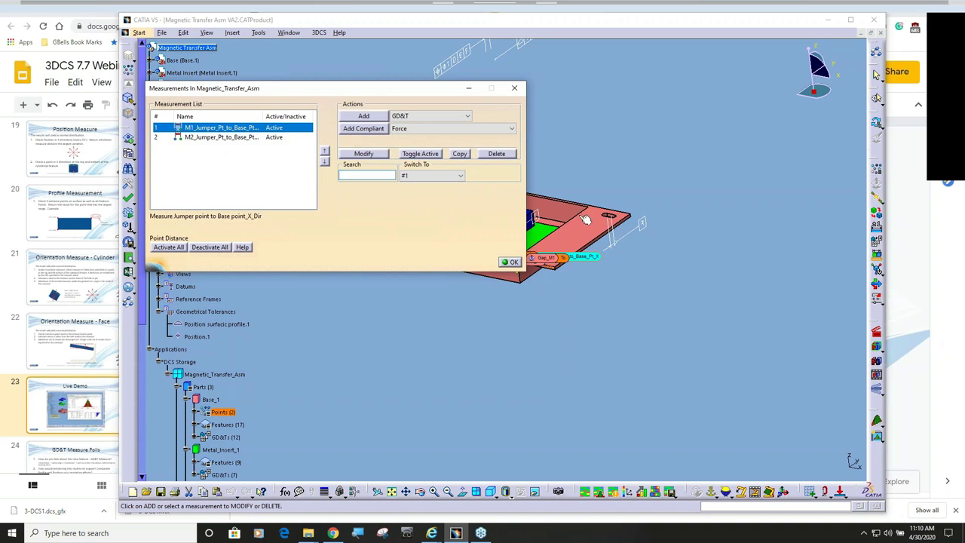
{"action": "left_click", "coordinate": [467, 117]}
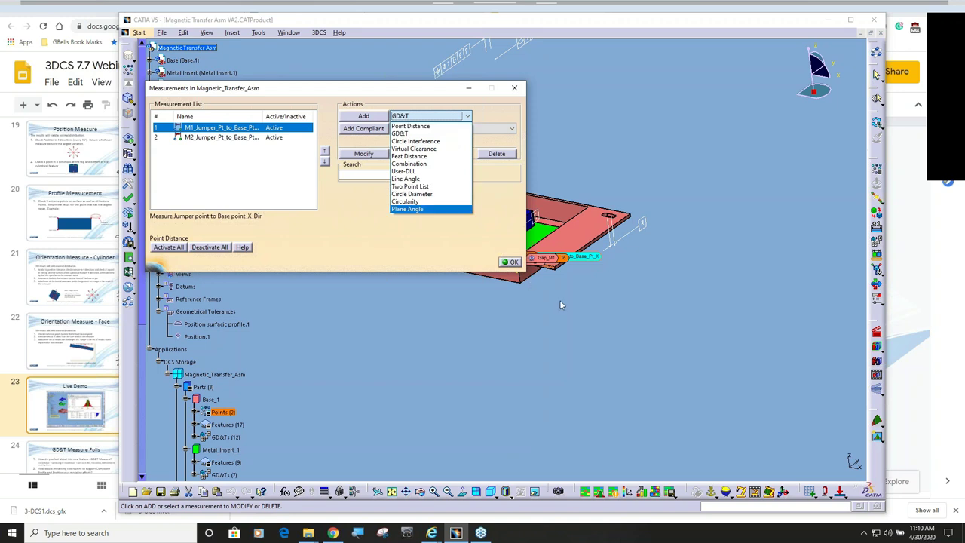
{"action": "left_click", "coordinate": [512, 262]}
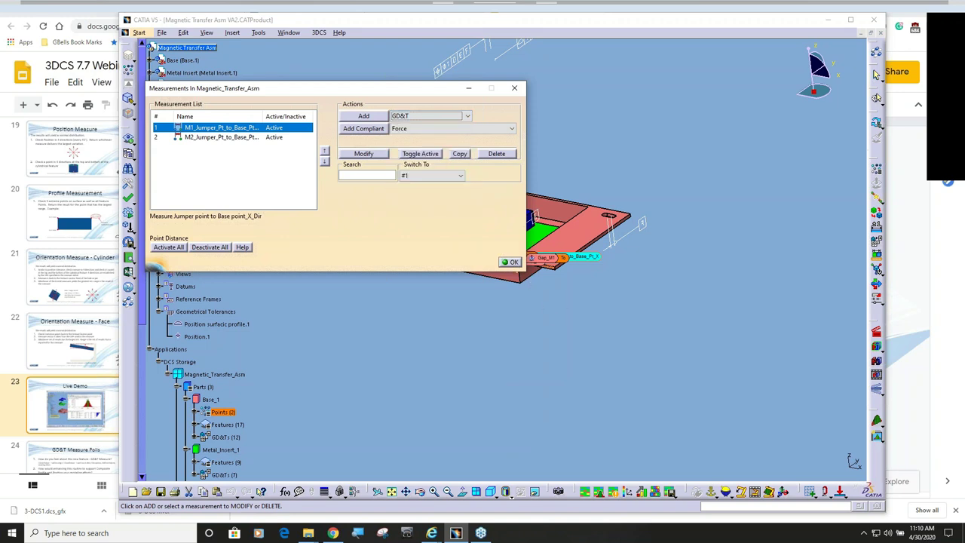
{"action": "left_click", "coordinate": [511, 262]}
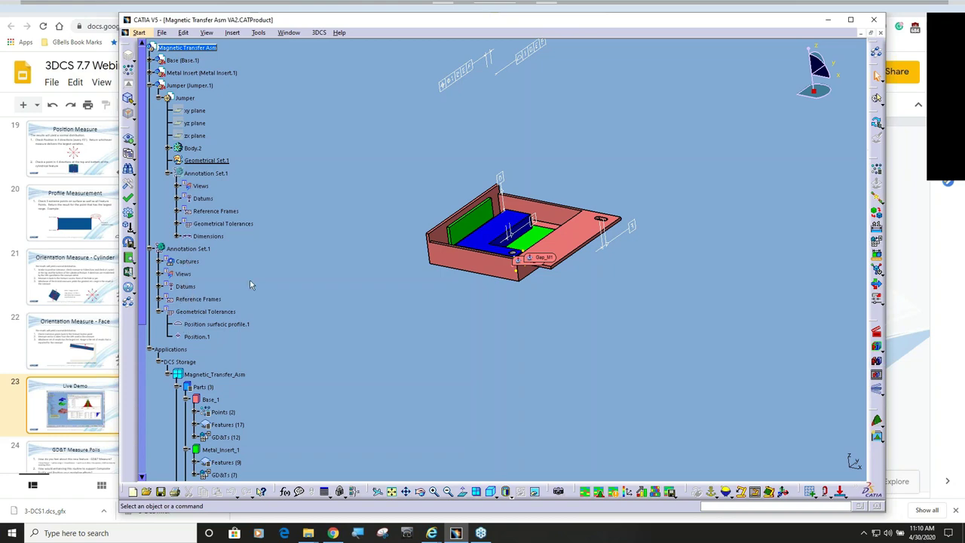
- Toggle Animation/Creation mode to lift the jumper and metal insert out of the base
{"action": "scroll", "coordinate": [366, 266], "scroll_direction": "down", "scroll_amount": 7}
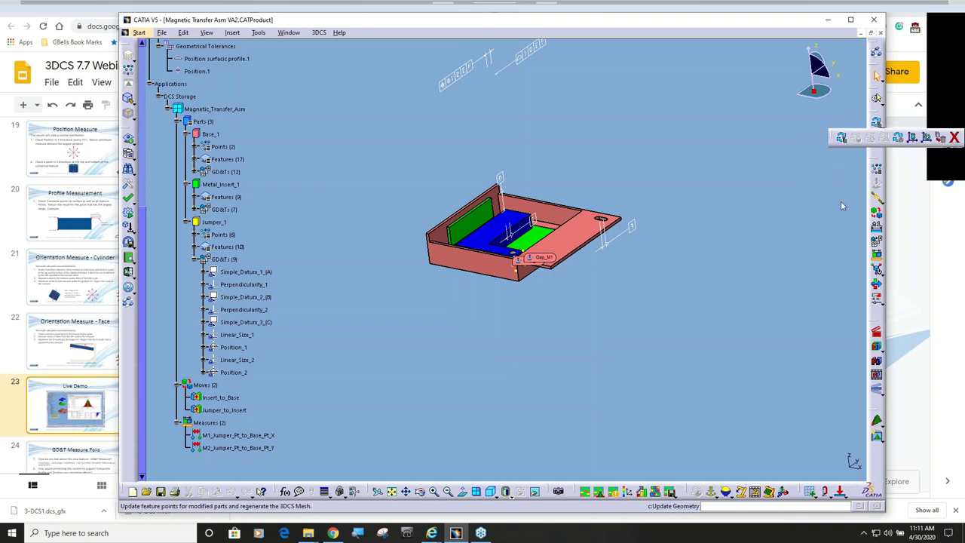
{"action": "left_click", "coordinate": [877, 332]}
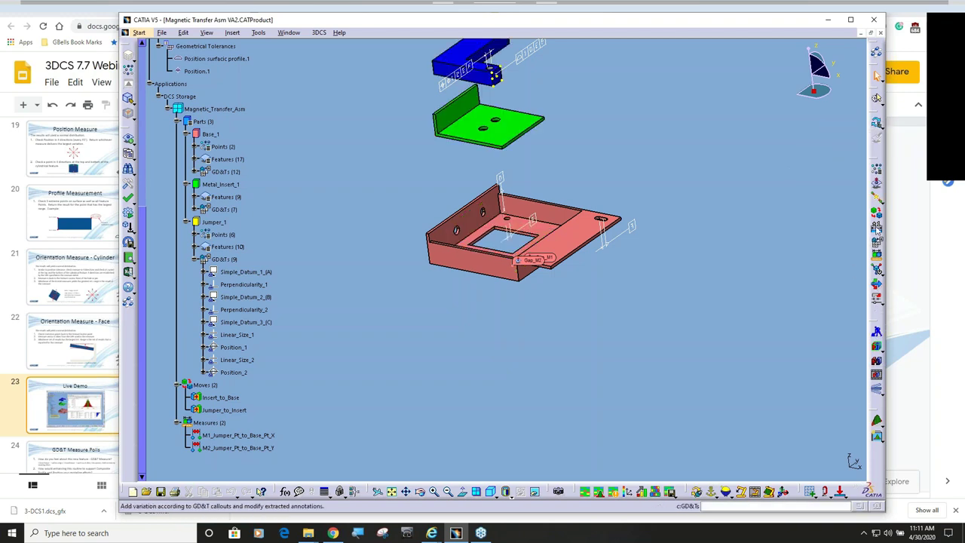
{"action": "left_click", "coordinate": [879, 128]}
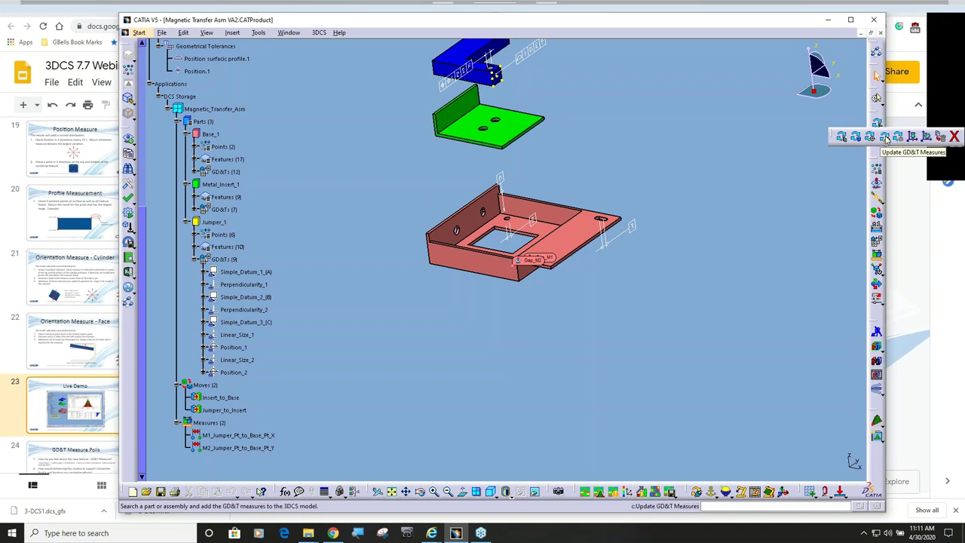
- Run Update GD&T Measures, Products Only, on Magnetic Transfer Asm, adding datums D, E and F
{"action": "left_click", "coordinate": [884, 137]}
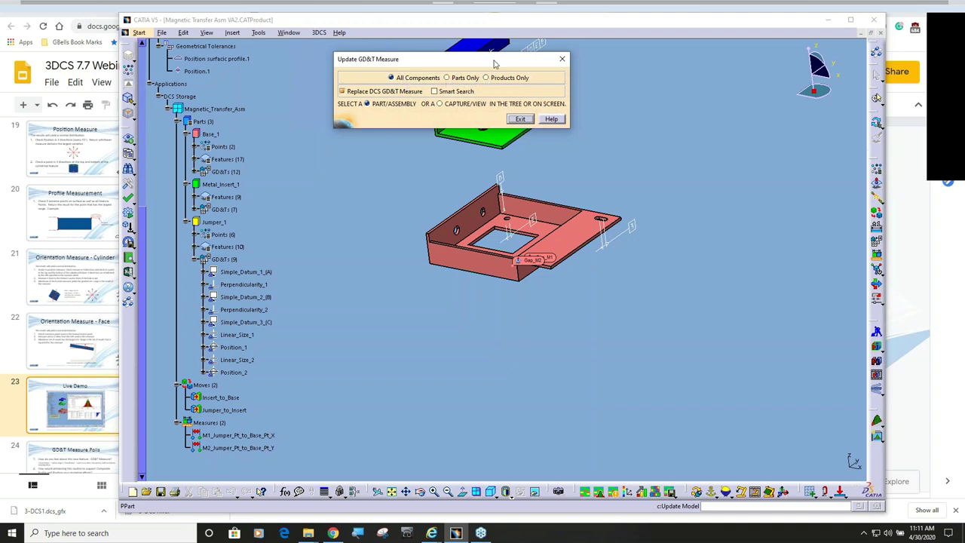
{"action": "left_click_drag", "start_coordinate": [488, 59], "coordinate": [414, 122]}
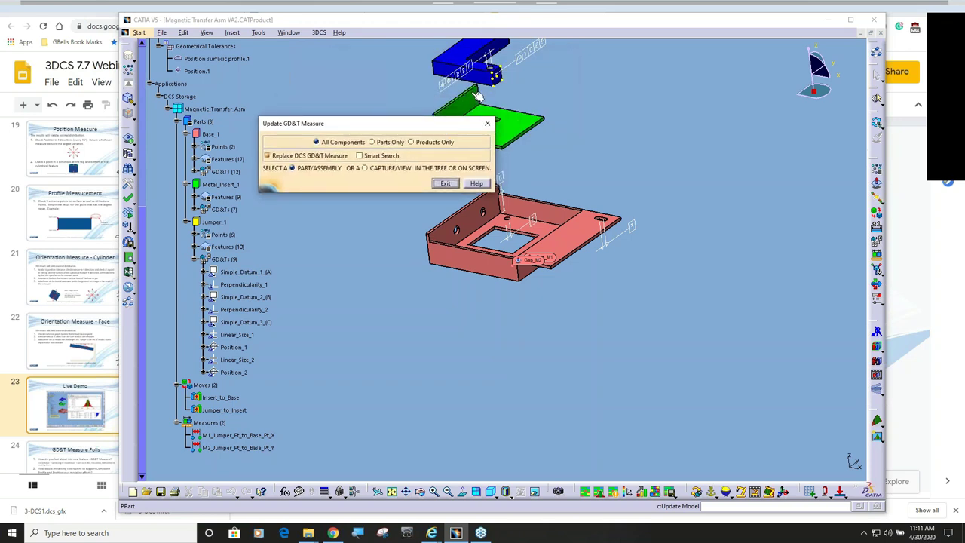
{"action": "left_click_drag", "start_coordinate": [418, 129], "coordinate": [403, 101]}
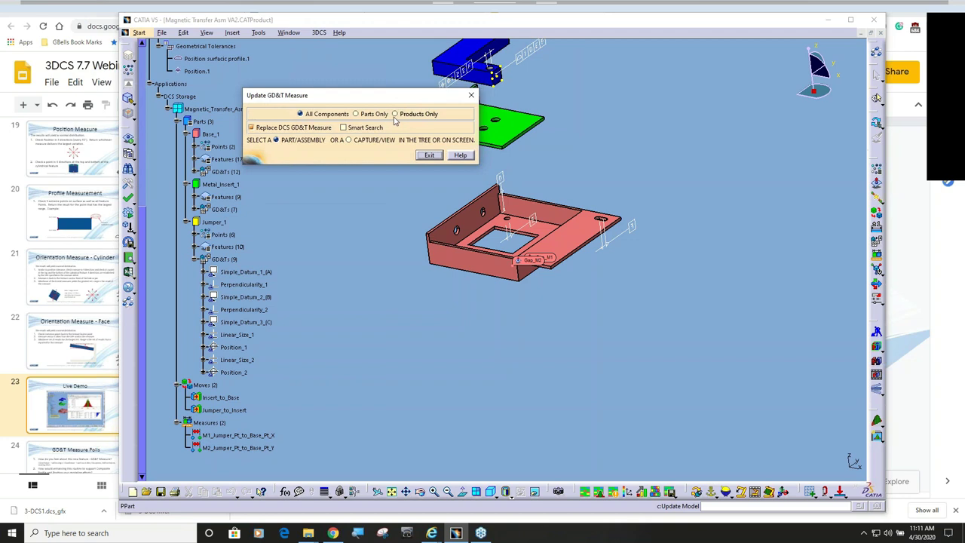
{"action": "left_click", "coordinate": [394, 113]}
{"action": "scroll", "coordinate": [226, 173], "scroll_direction": "up", "scroll_amount": 9}
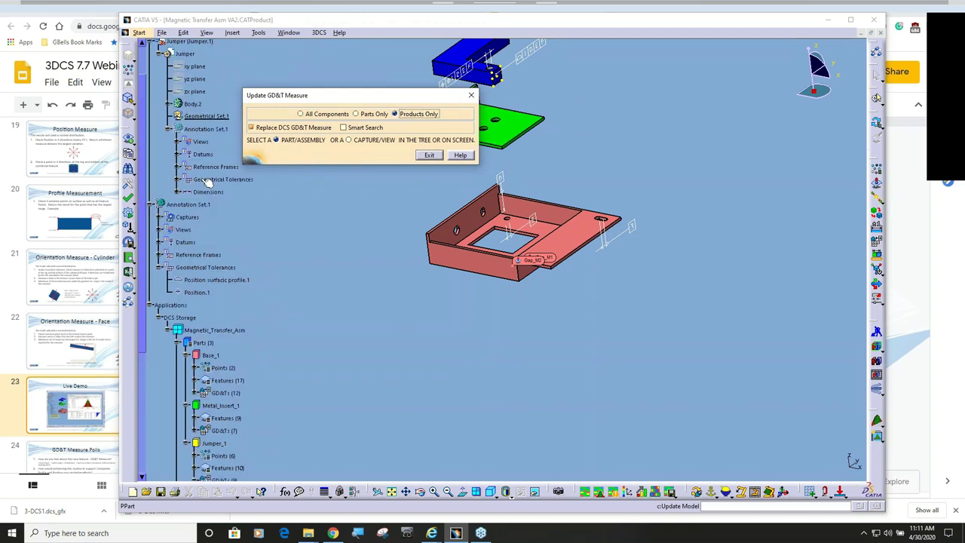
{"action": "left_click", "coordinate": [193, 140]}
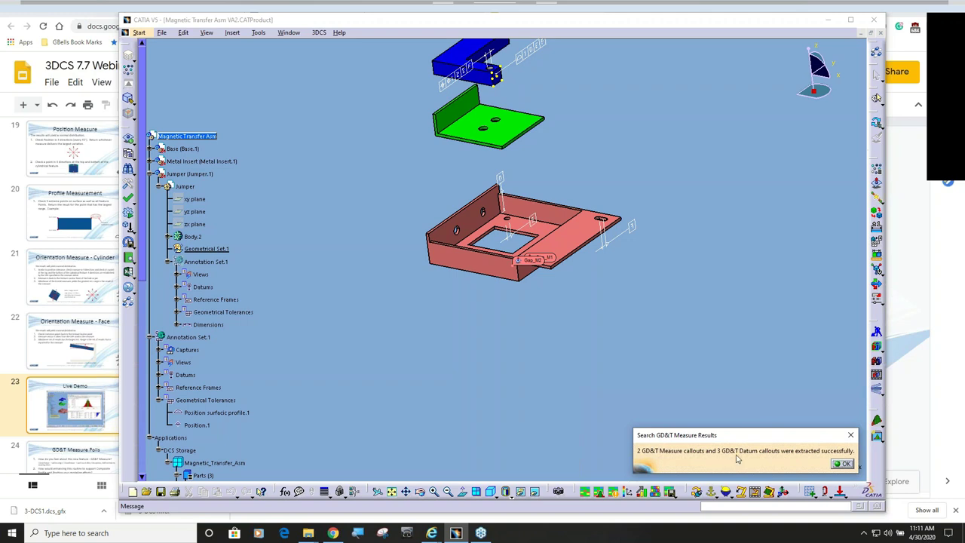
{"action": "left_click", "coordinate": [841, 464]}
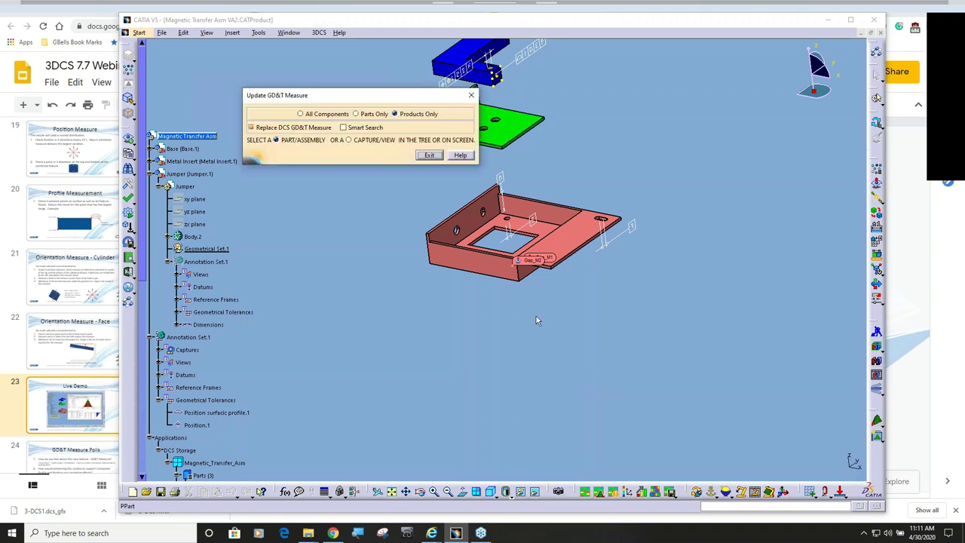
{"action": "left_click", "coordinate": [429, 155]}
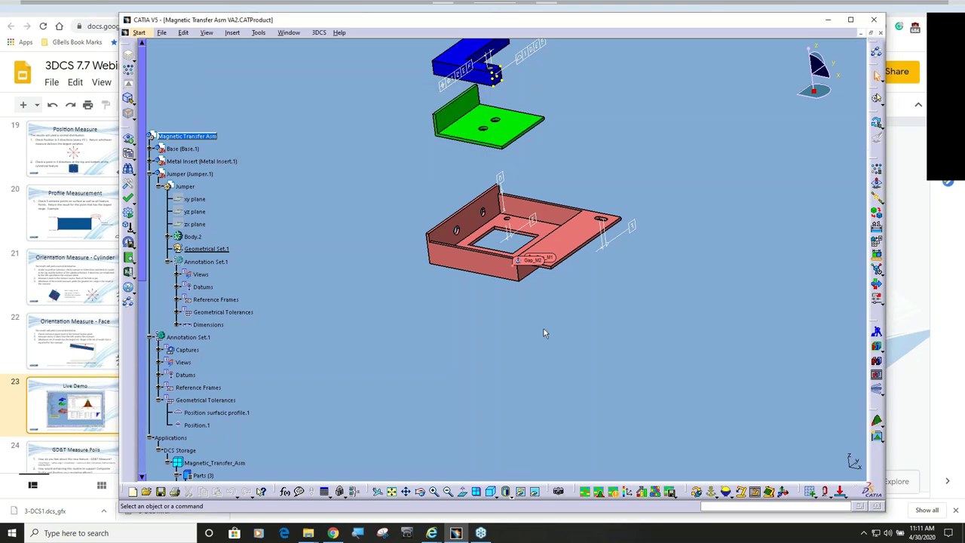
{"action": "middle_click_drag", "start_coordinate": [544, 327], "coordinate": [650, 217]}
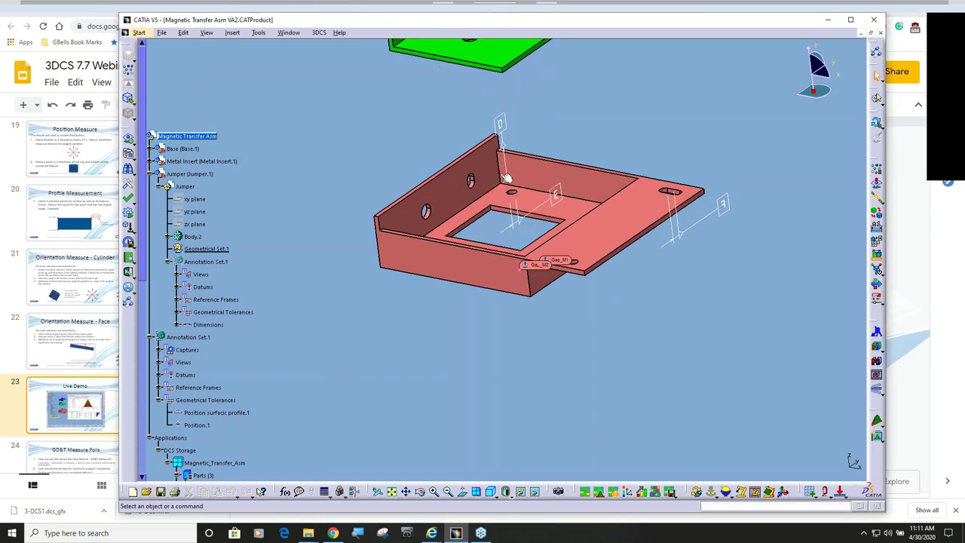
{"action": "middle_click_drag", "start_coordinate": [478, 267], "coordinate": [483, 361]}
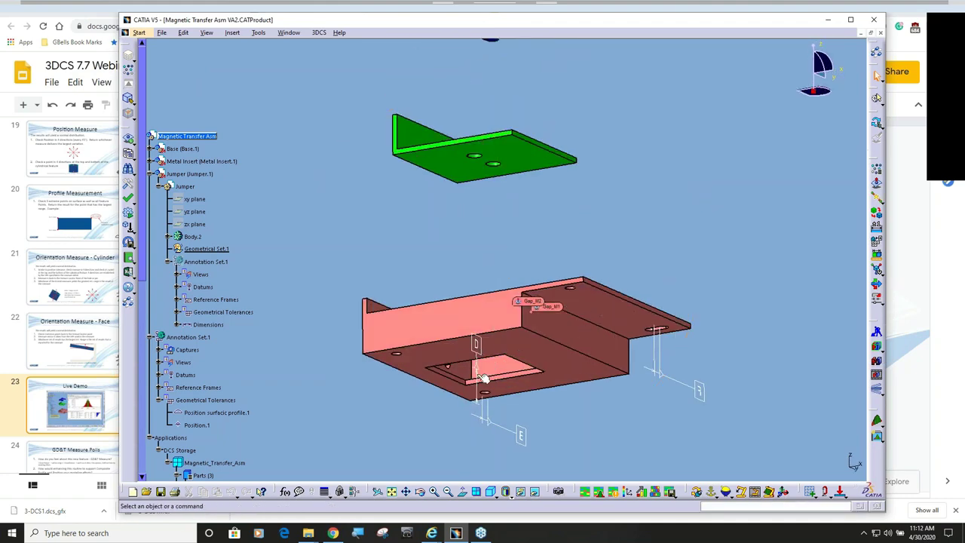
{"action": "middle_click_drag", "start_coordinate": [482, 379], "coordinate": [498, 384]}
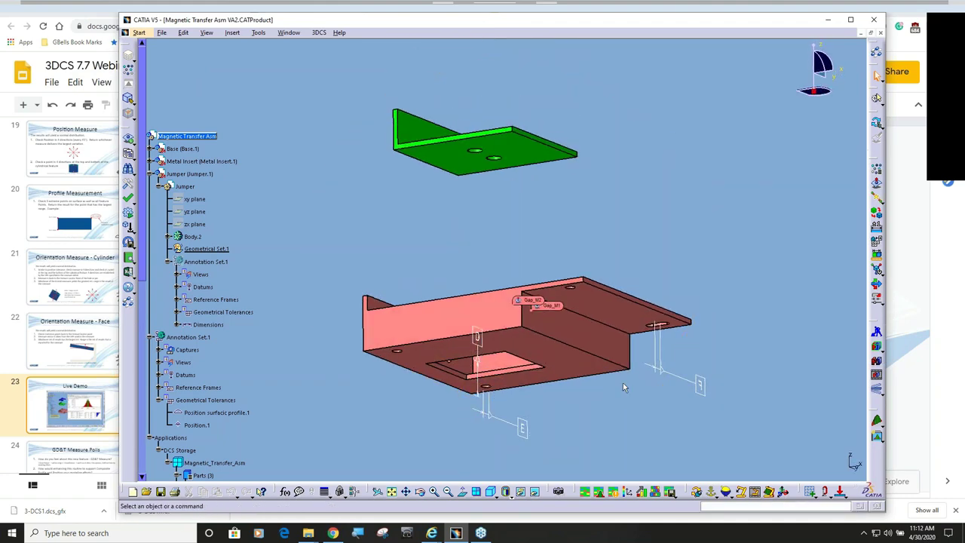
- Orbit the view and expand GD&Ts to reveal the extracted datums D, E and F
{"action": "middle_click_drag", "start_coordinate": [494, 347], "coordinate": [493, 344]}
{"action": "scroll", "coordinate": [215, 355], "scroll_direction": "down", "scroll_amount": 15}
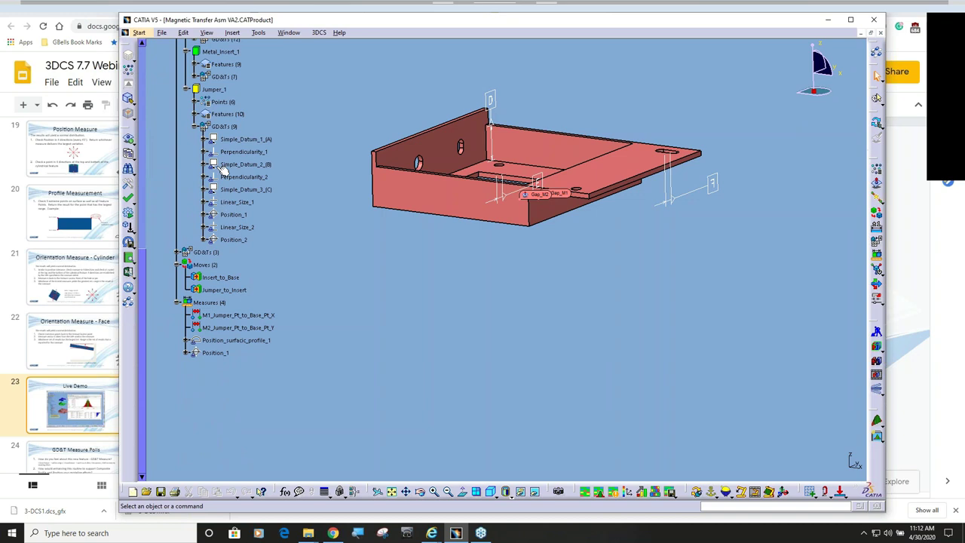
{"action": "left_click", "coordinate": [177, 252]}
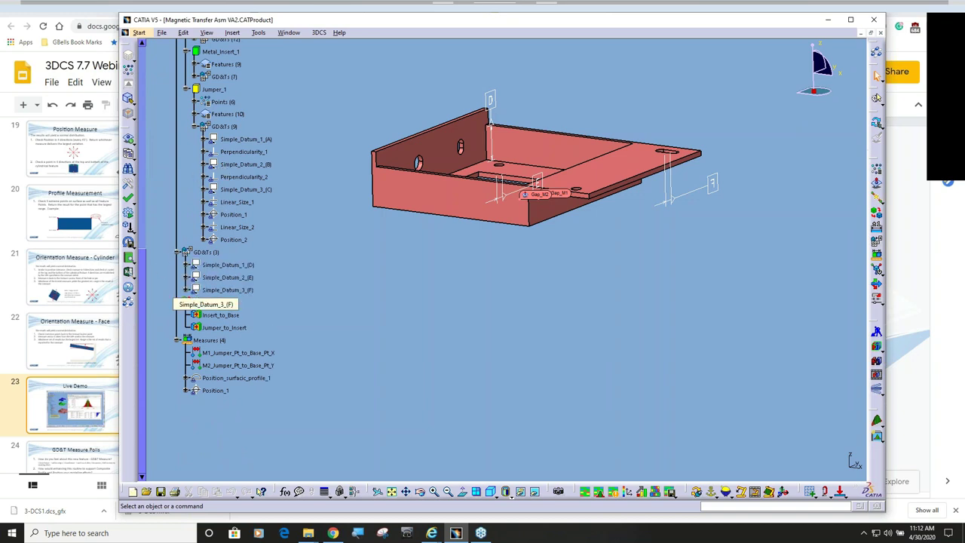
- Display Position_surfacic_profile_1 and Position_1 on the jumper, then the M1_Jumper_Pt_to_Base_Pt_X measure
{"action": "left_click", "coordinate": [253, 378]}
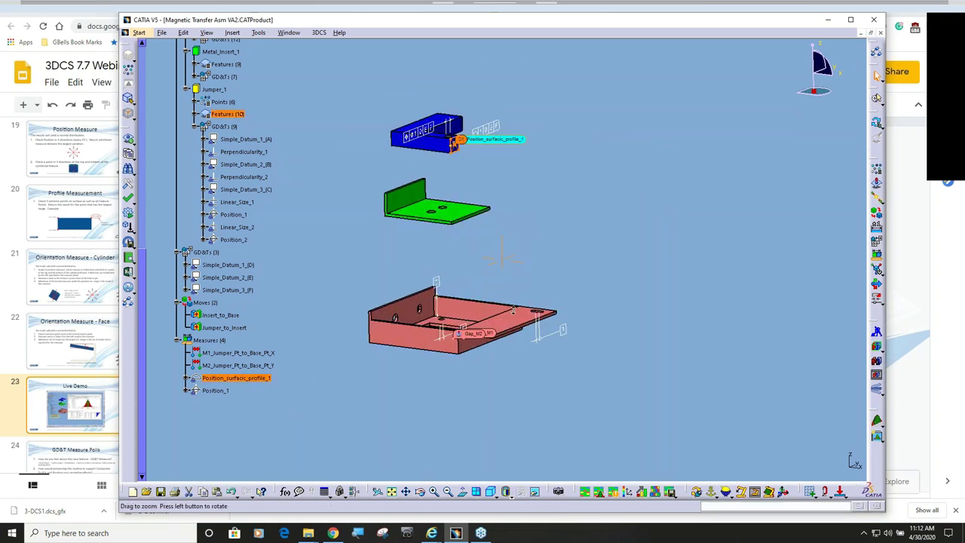
{"action": "middle_click_drag", "start_coordinate": [501, 256], "coordinate": [526, 252]}
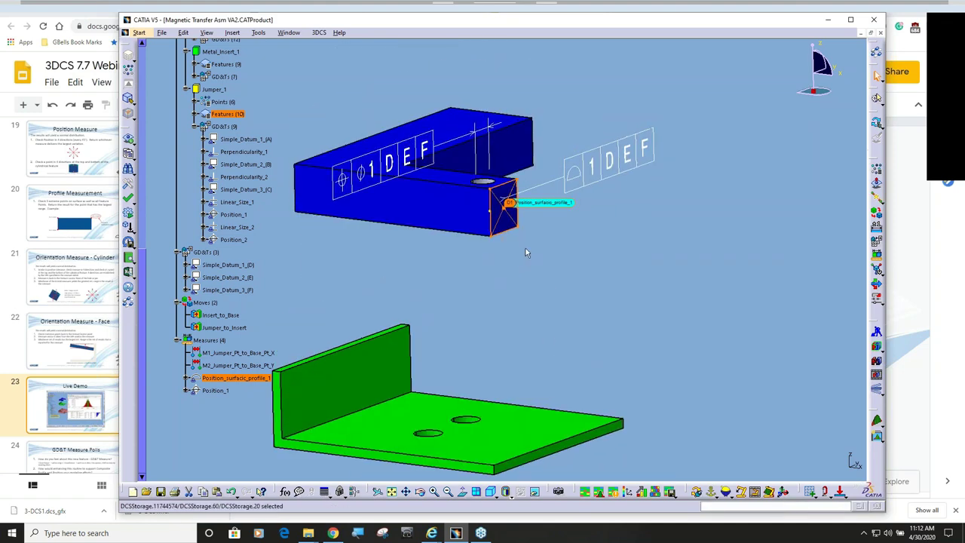
{"action": "left_click", "coordinate": [215, 390]}
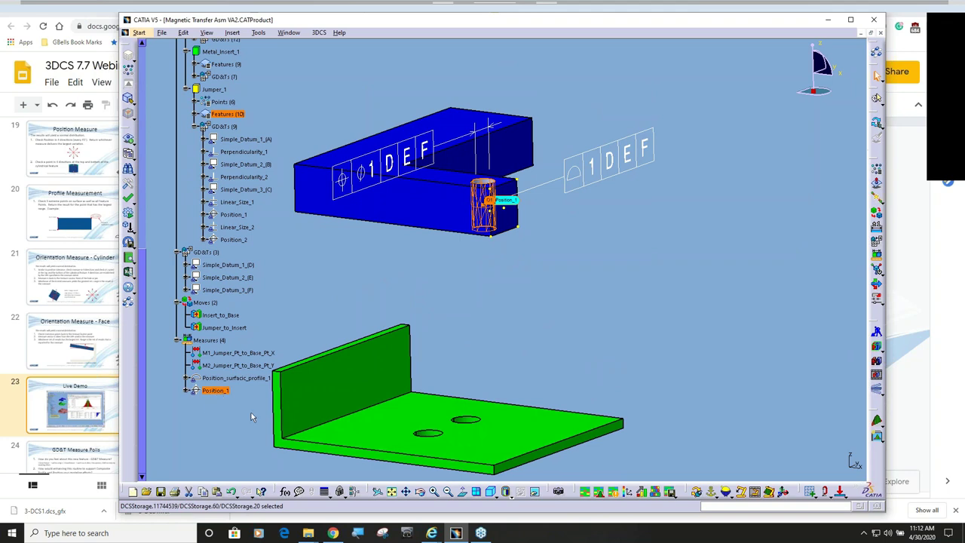
{"action": "middle_click_drag", "start_coordinate": [370, 392], "coordinate": [452, 338]}
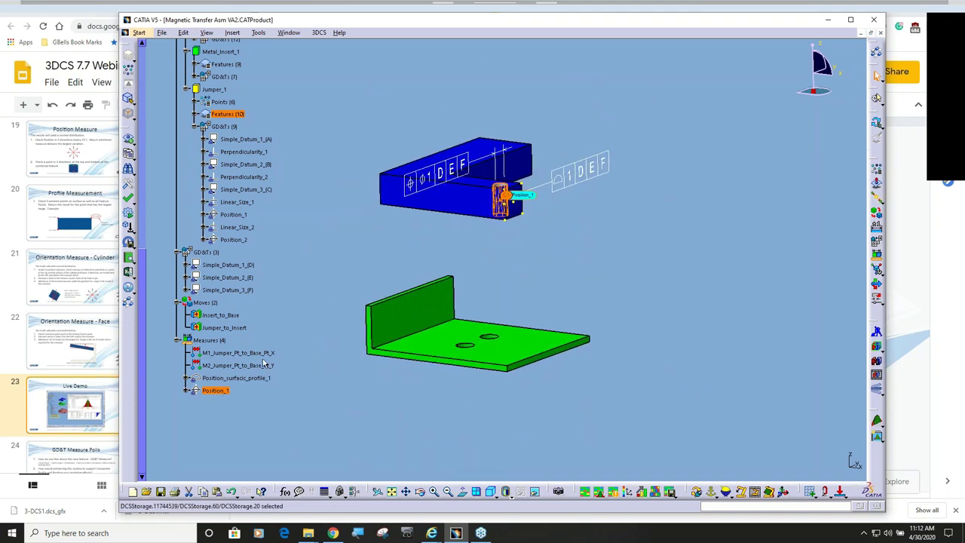
{"action": "left_click", "coordinate": [215, 380]}
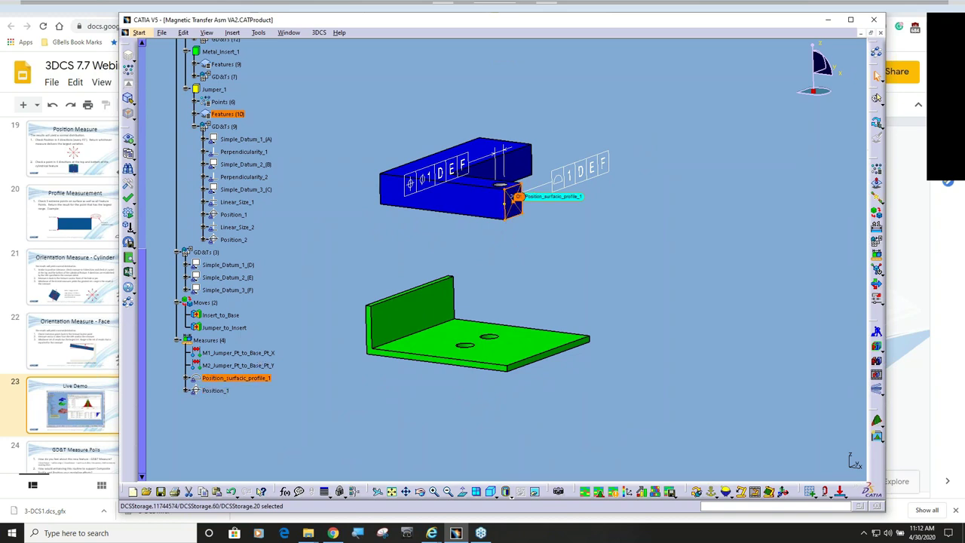
{"action": "left_click", "coordinate": [214, 390]}
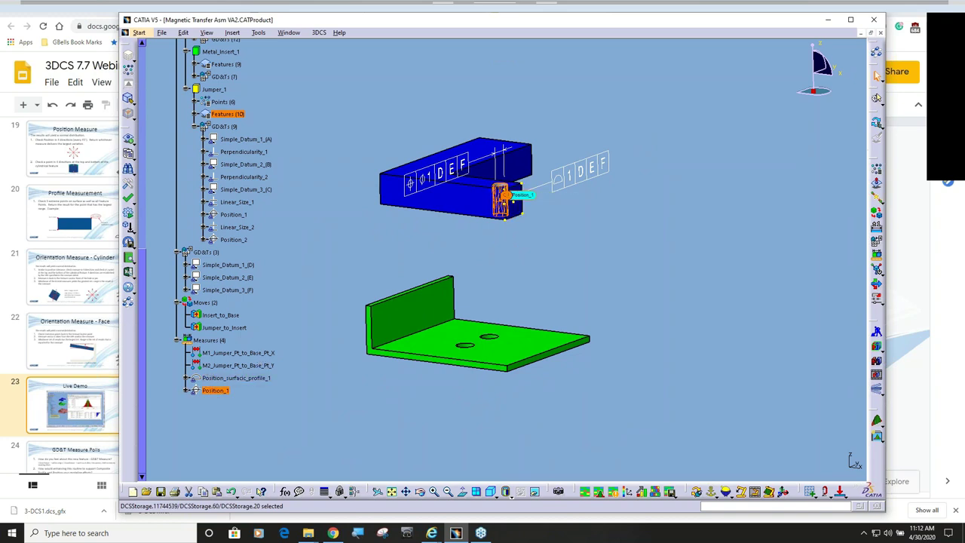
{"action": "left_click", "coordinate": [237, 352]}
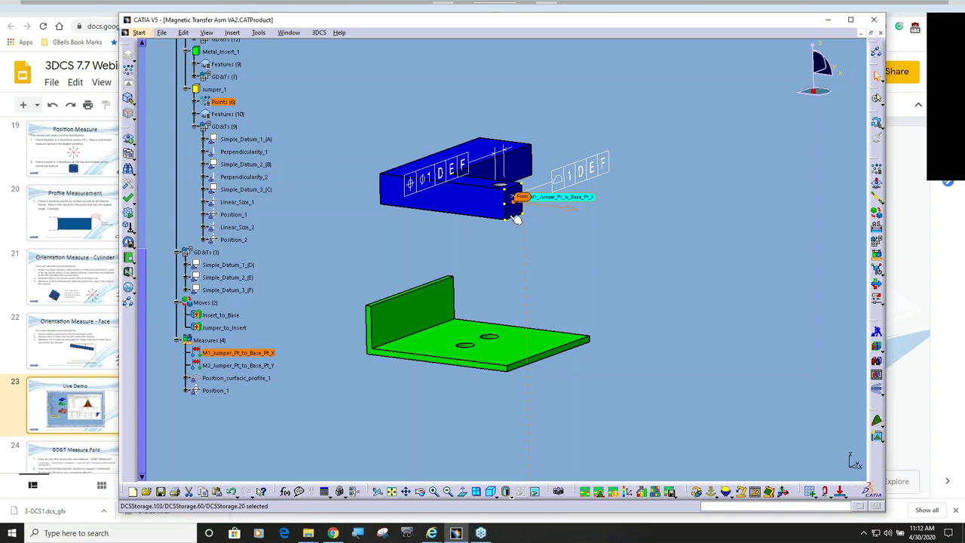
- Display the M2, M1 and Position_surfacic_profile_1 measures in turn, showing M1's from and to points
{"action": "middle_click_drag", "start_coordinate": [514, 217], "coordinate": [516, 235], "text": "ctrl"}
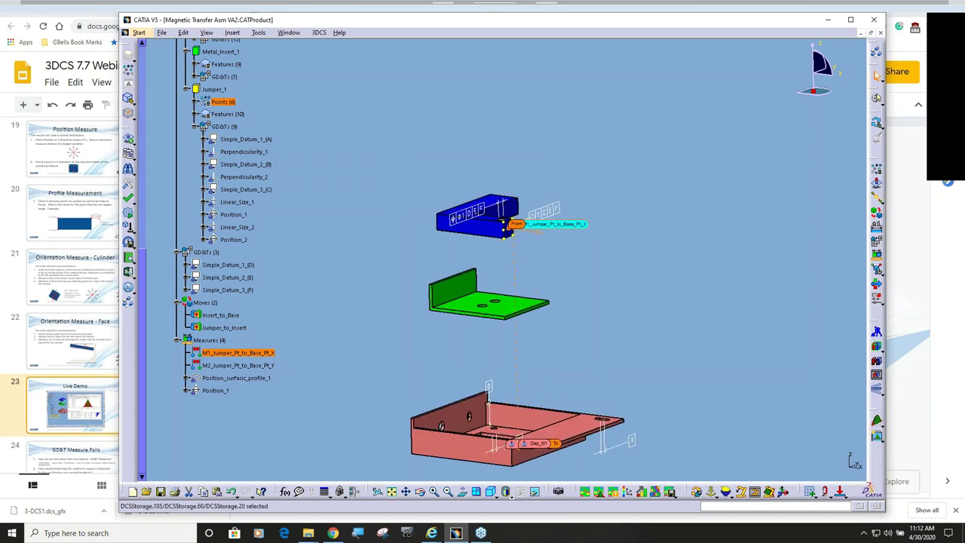
{"action": "left_click", "coordinate": [269, 365]}
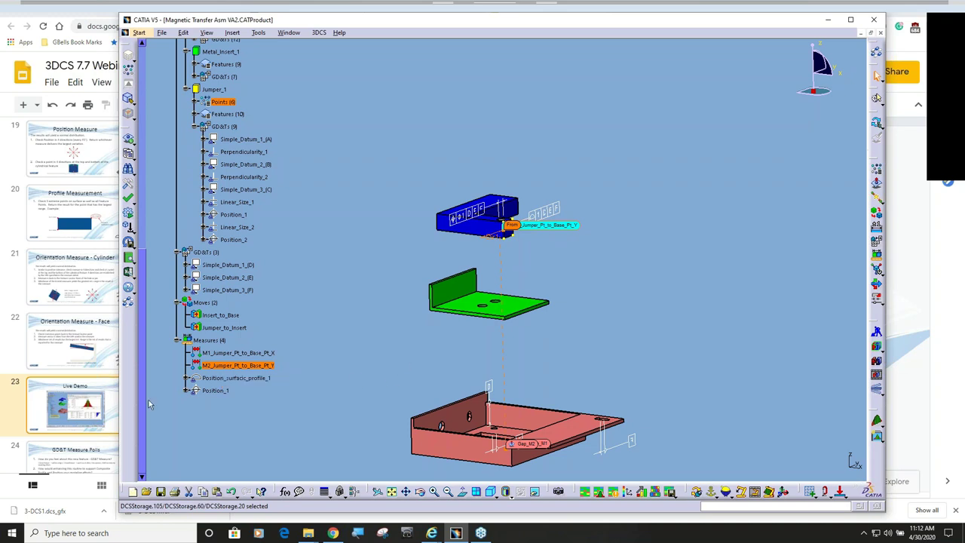
{"action": "left_click", "coordinate": [249, 353]}
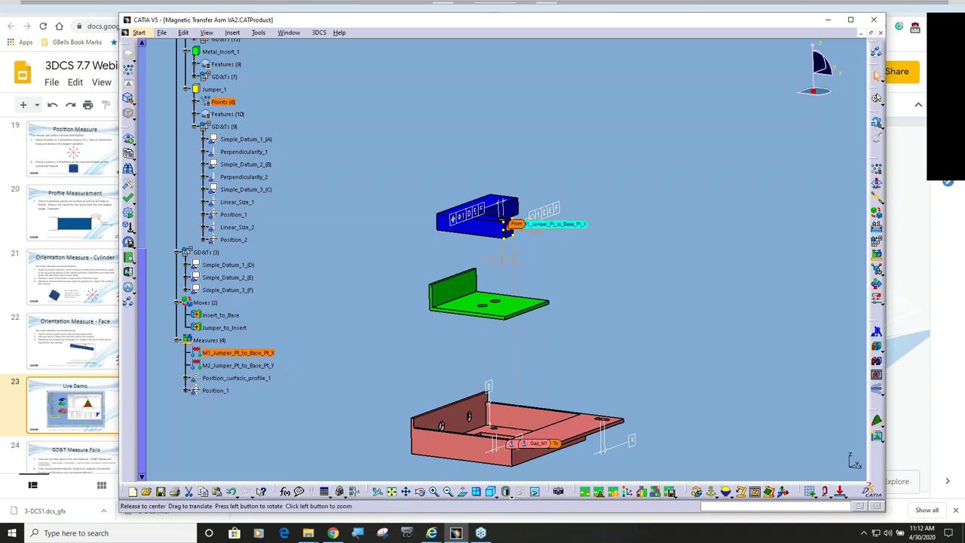
{"action": "middle_click_drag", "start_coordinate": [420, 350], "coordinate": [349, 383]}
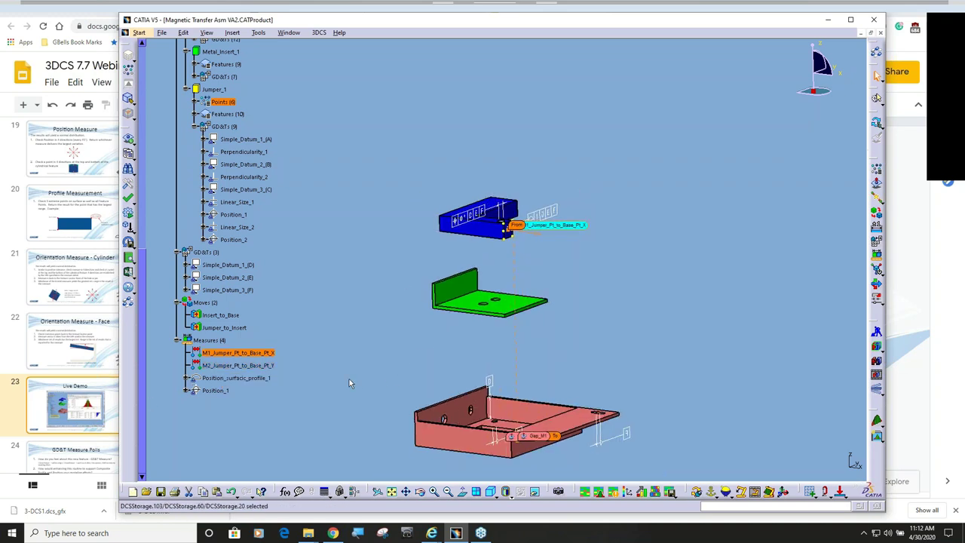
{"action": "left_click", "coordinate": [252, 378]}
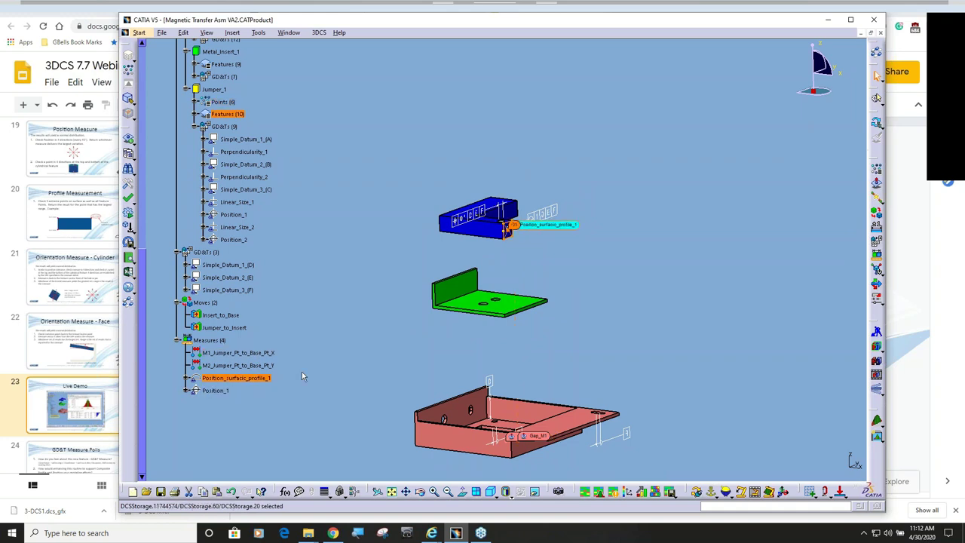
{"action": "middle_click_drag", "start_coordinate": [332, 367], "coordinate": [309, 366]}
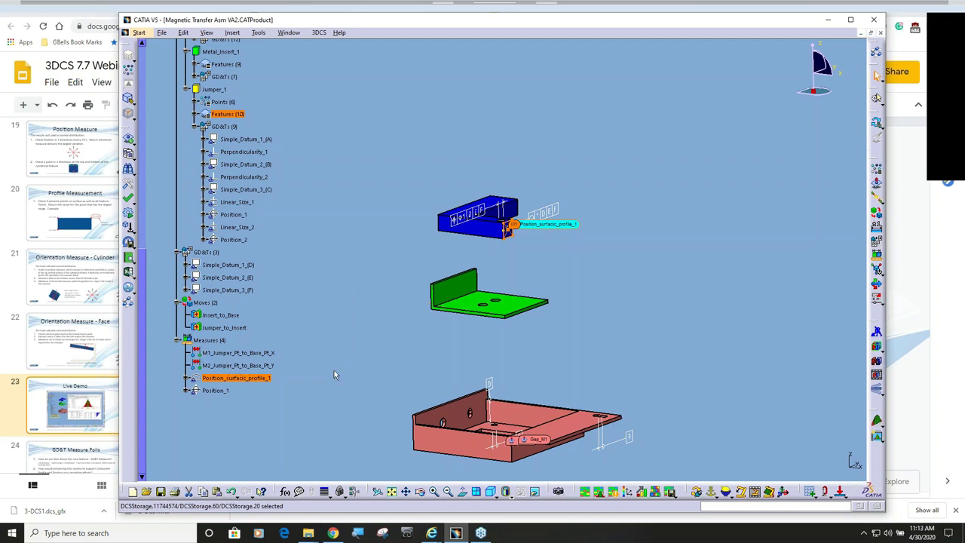
{"action": "middle_click_drag", "start_coordinate": [358, 355], "coordinate": [383, 379]}
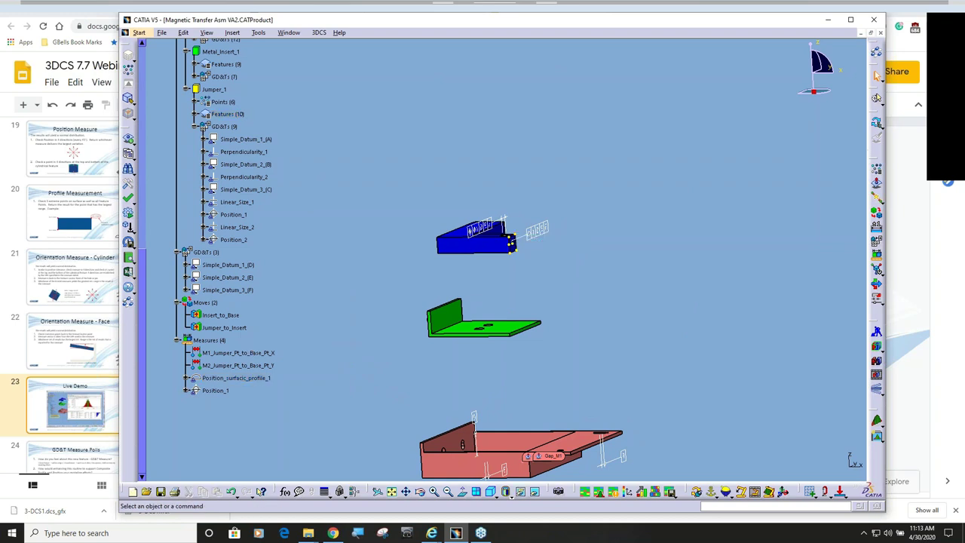
{"action": "left_click", "coordinate": [260, 354]}
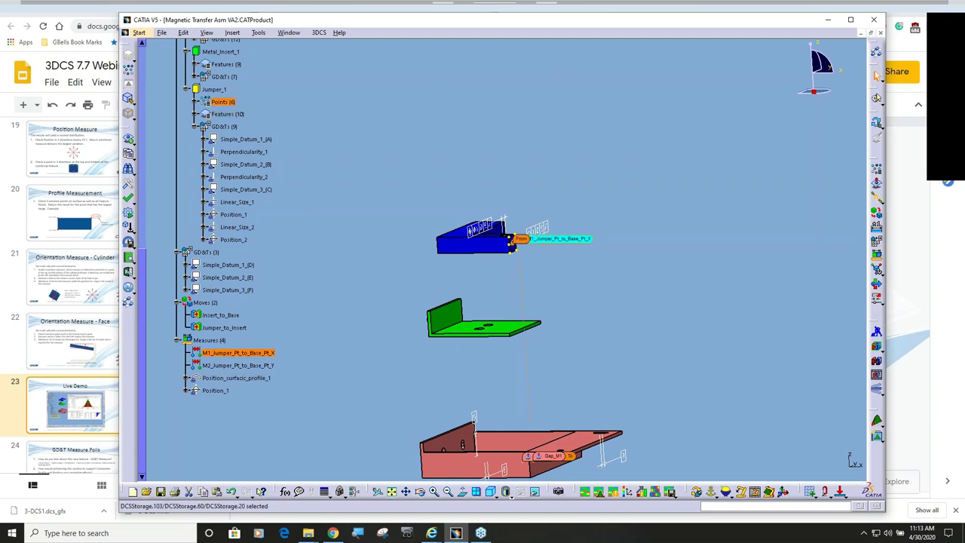
{"action": "left_click", "coordinate": [215, 341]}
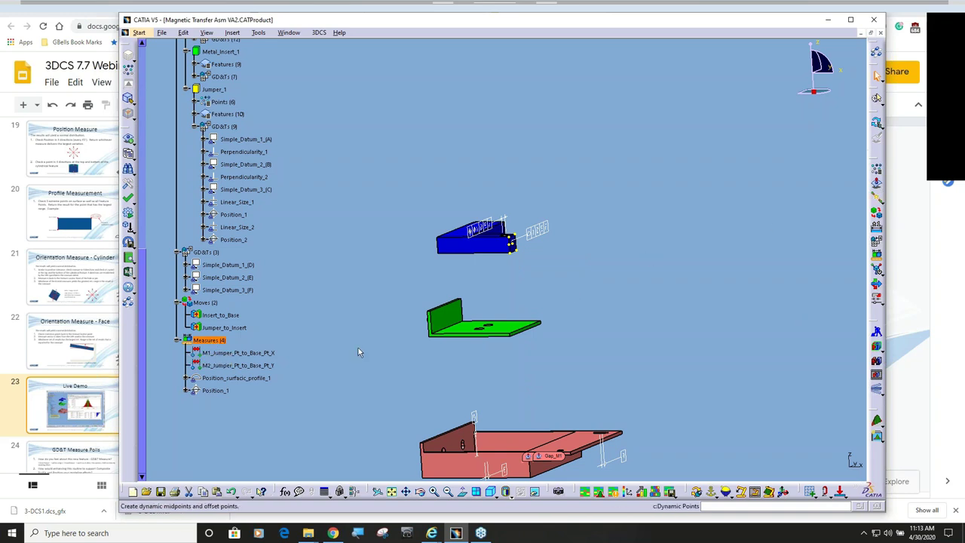
- In the assembly measures list, start adding a new Point Distance measure
{"action": "double_click", "coordinate": [220, 343]}
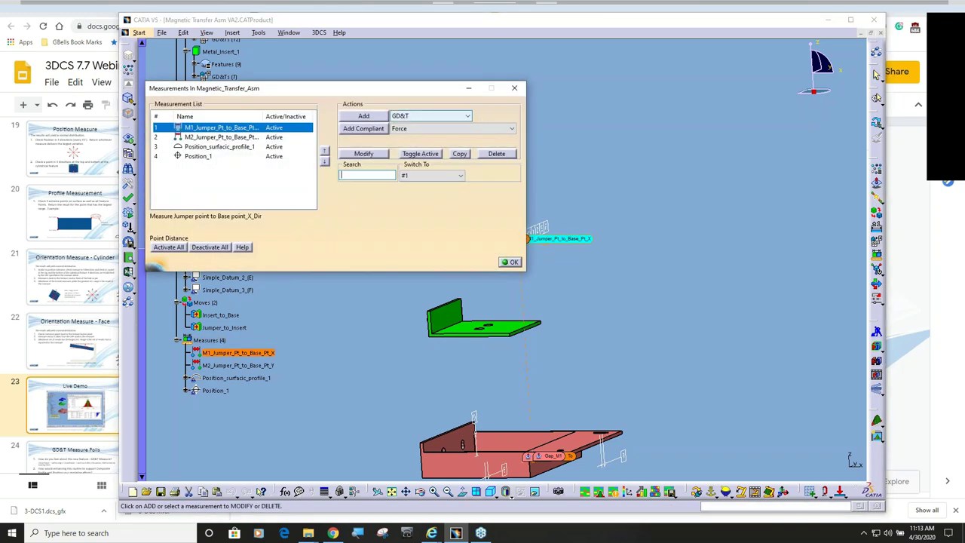
{"action": "left_click", "coordinate": [467, 116]}
{"action": "left_click", "coordinate": [467, 115]}
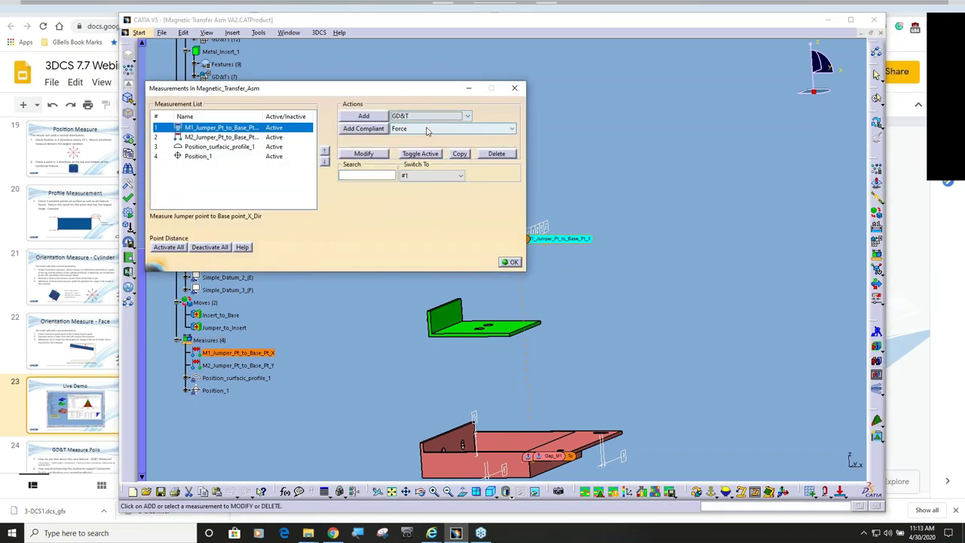
{"action": "left_click", "coordinate": [467, 115]}
{"action": "left_click", "coordinate": [422, 126]}
{"action": "left_click", "coordinate": [364, 115]}
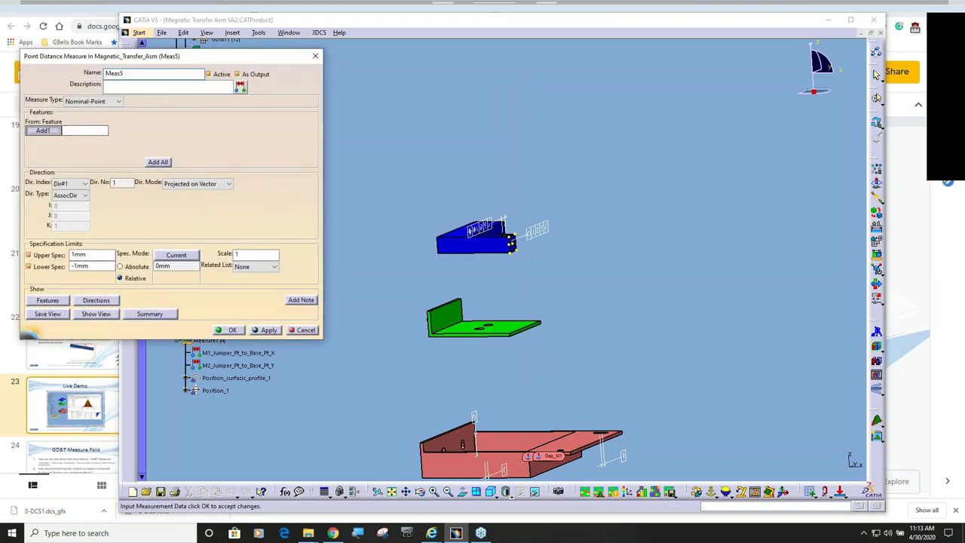
- Place point Gap_M1 on the jumper's end face to create Meas5 (±1mm), then update the model
{"action": "middle_click_drag", "start_coordinate": [520, 294], "coordinate": [565, 222]}
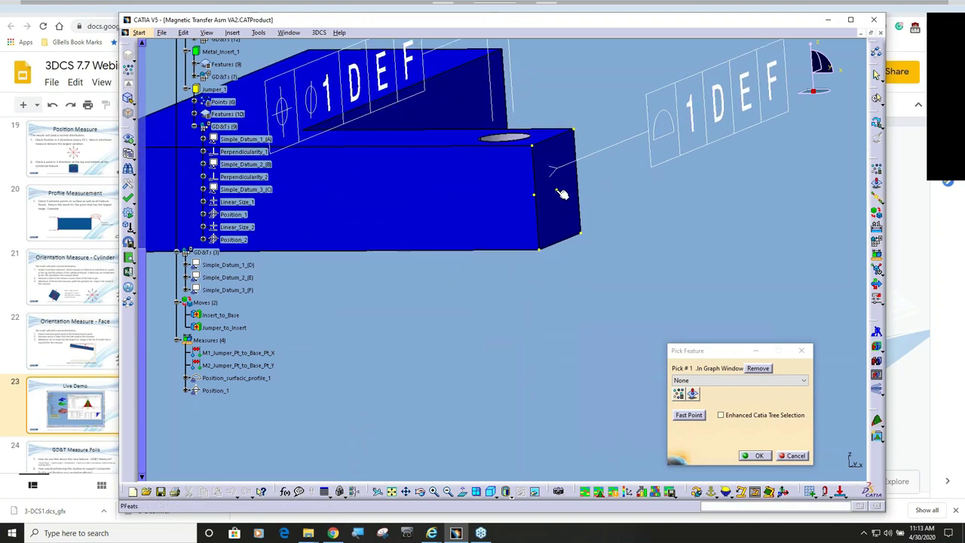
{"action": "left_click", "coordinate": [558, 191]}
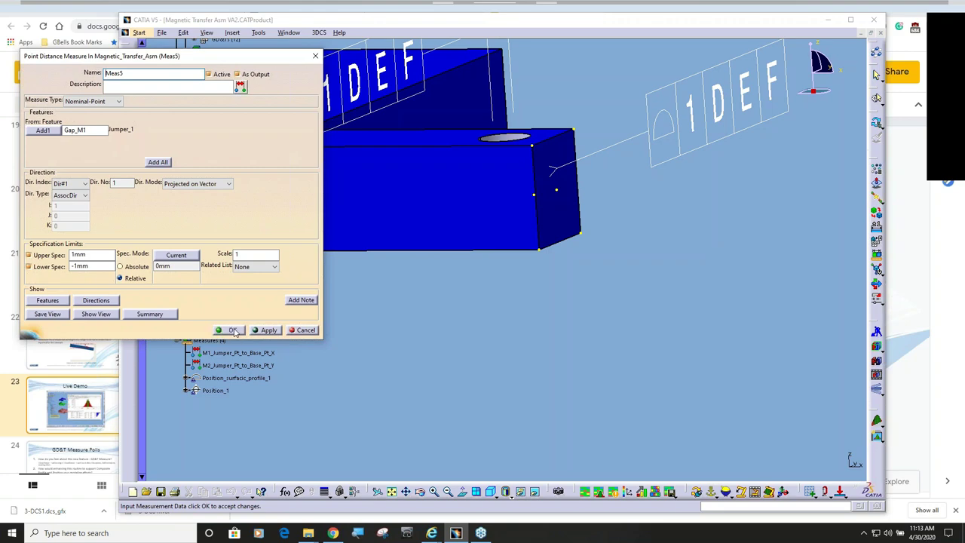
{"action": "left_click", "coordinate": [233, 330]}
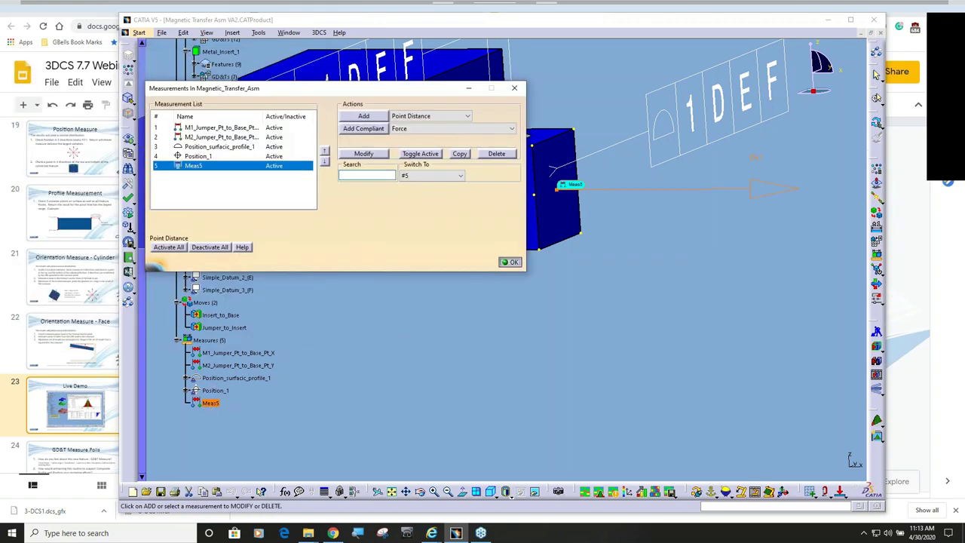
{"action": "left_click", "coordinate": [511, 262]}
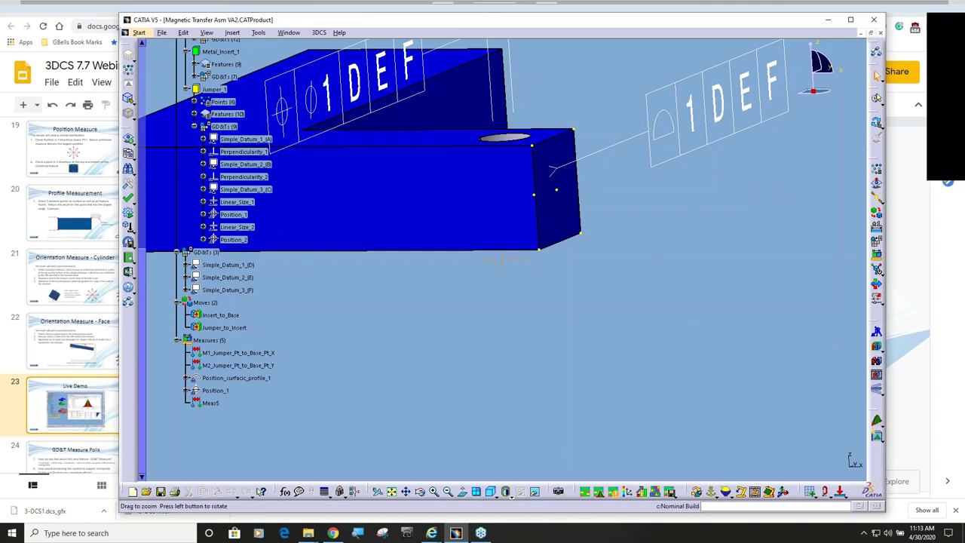
{"action": "left_click", "coordinate": [877, 98]}
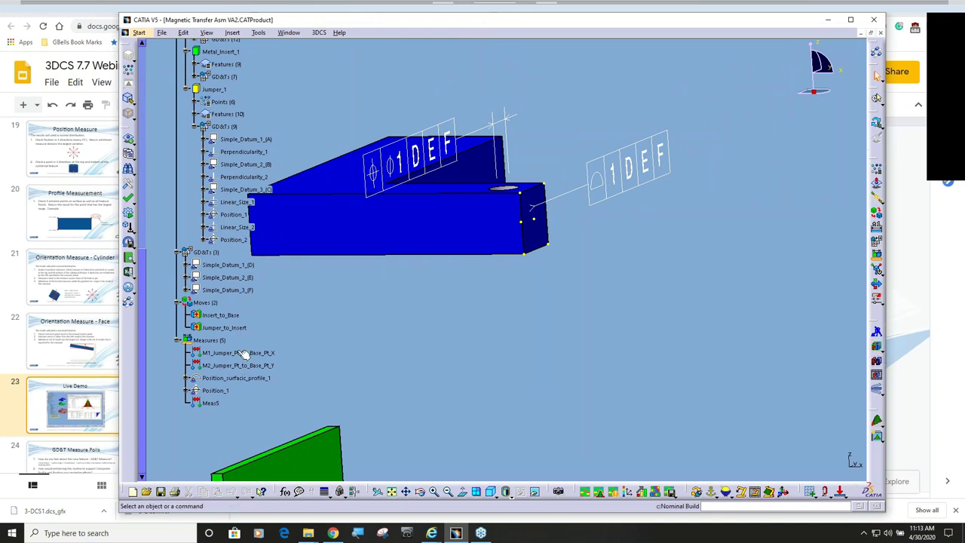
- Confirm Position_1 and Position_surfacic_profile_1, each with ±0.5 mm tolerance to datums D|E|F
{"action": "scroll", "coordinate": [249, 249], "scroll_direction": "up", "scroll_amount": 3}
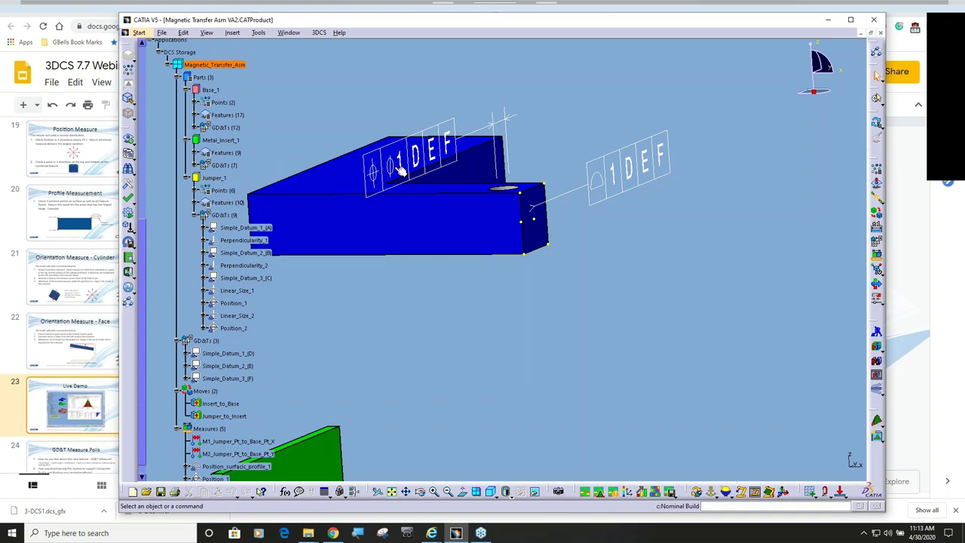
{"action": "scroll", "coordinate": [278, 318], "scroll_direction": "down", "scroll_amount": 5}
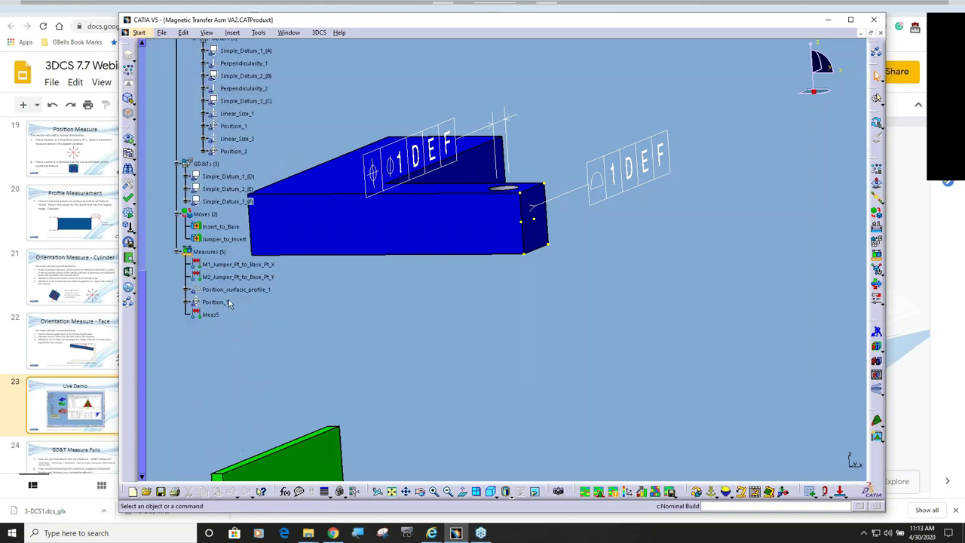
{"action": "double_click", "coordinate": [215, 302]}
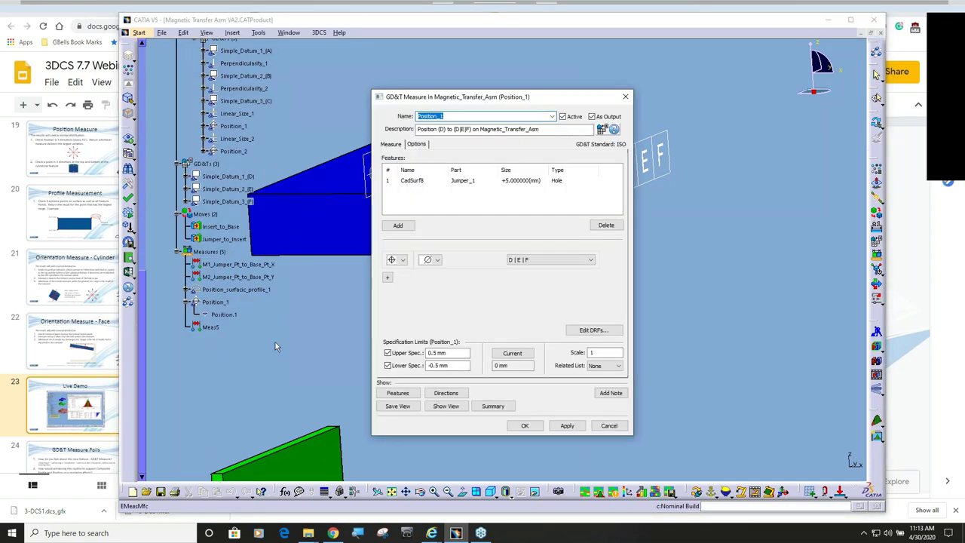
{"action": "left_click", "coordinate": [439, 354]}
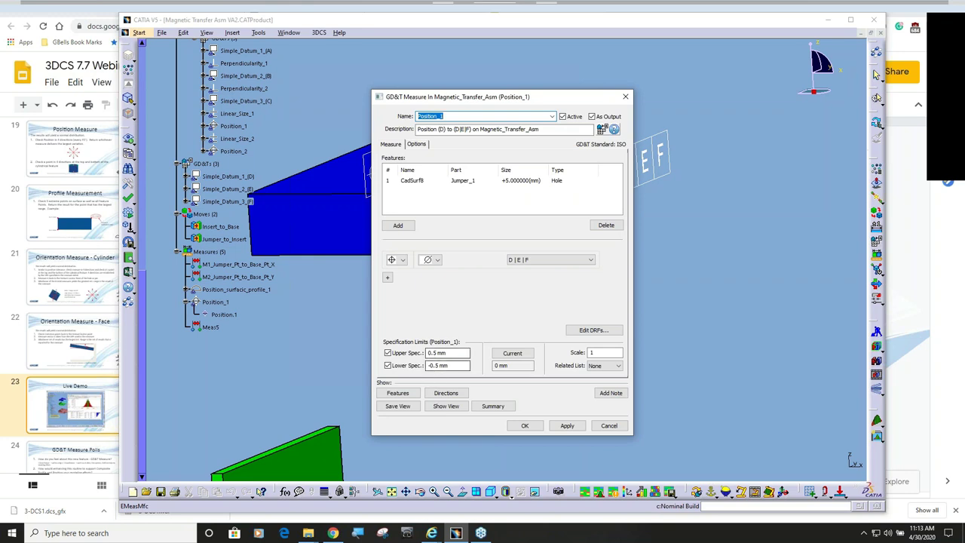
{"action": "left_click", "coordinate": [523, 425]}
{"action": "double_click", "coordinate": [240, 290]}
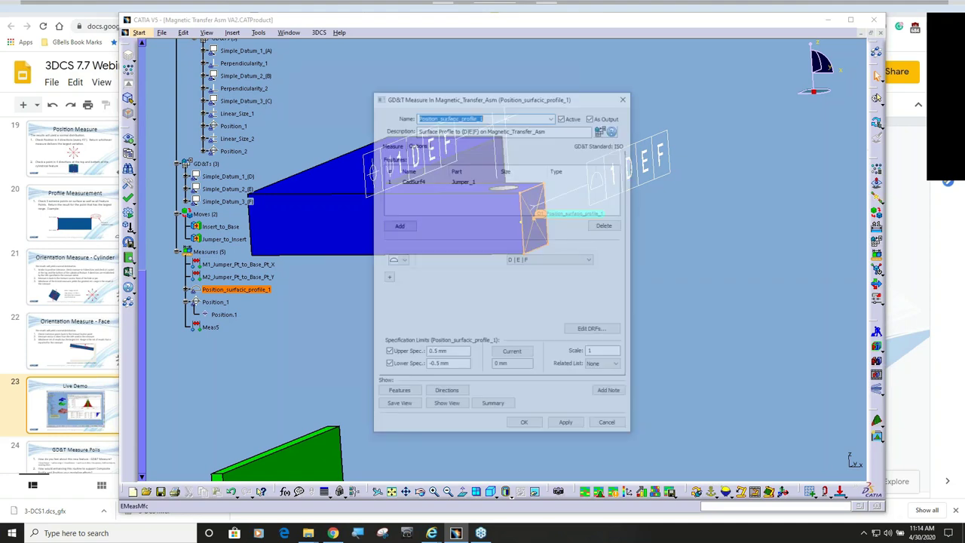
{"action": "left_click", "coordinate": [524, 425]}
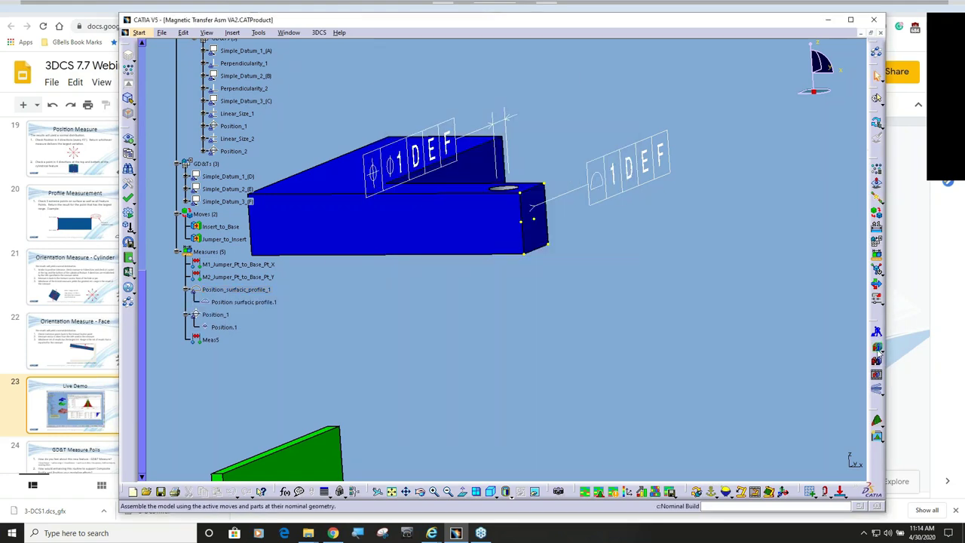
- Run the 2000-run Monte Carlo analysis with contributors, overwriting the previous results files
{"action": "middle_click_drag", "start_coordinate": [541, 283], "coordinate": [510, 399]}
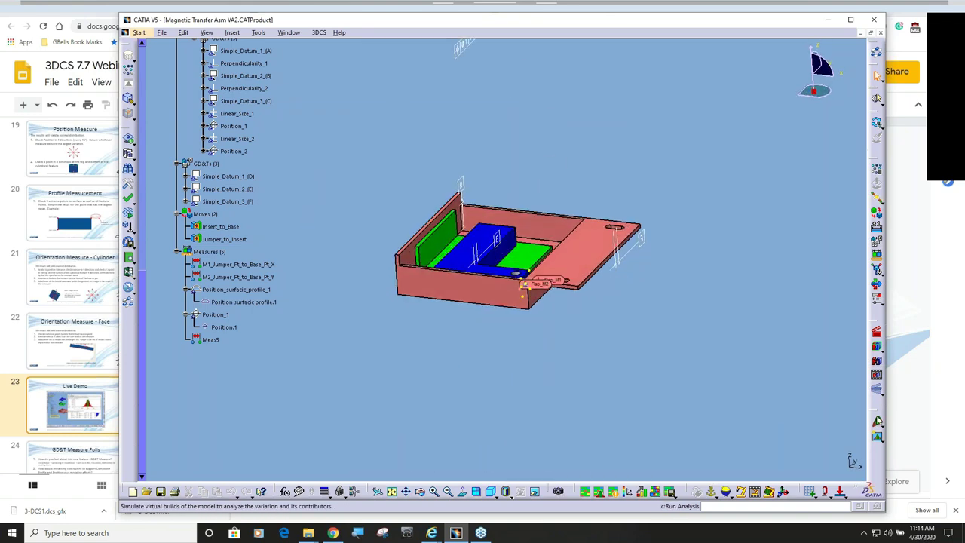
{"action": "left_click", "coordinate": [877, 421]}
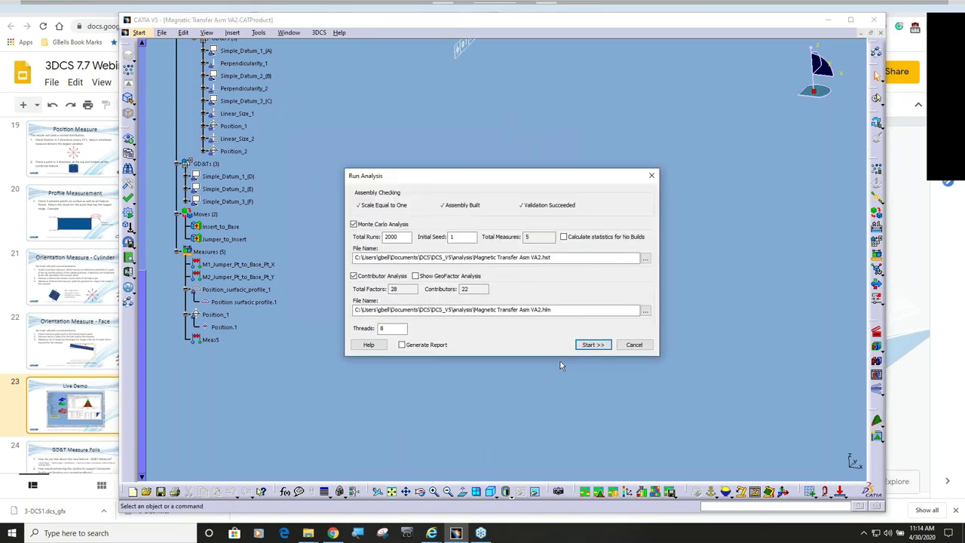
{"action": "left_click", "coordinate": [593, 344]}
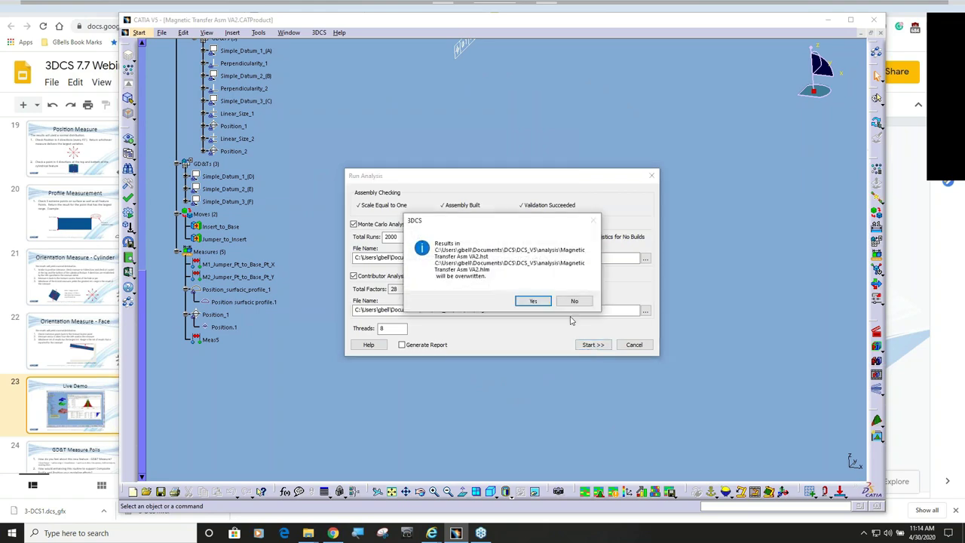
{"action": "left_click", "coordinate": [534, 301]}
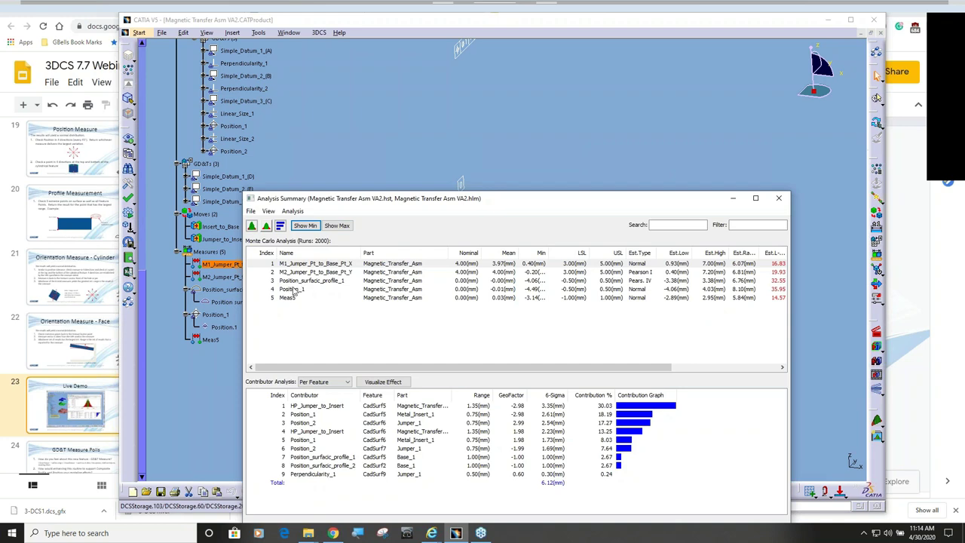
- Open Position_surfacic_profile_1's histogram: 65.04% out of spec, HP_Jumper_to_Insert contributing 30.14%
{"action": "left_click", "coordinate": [301, 281]}
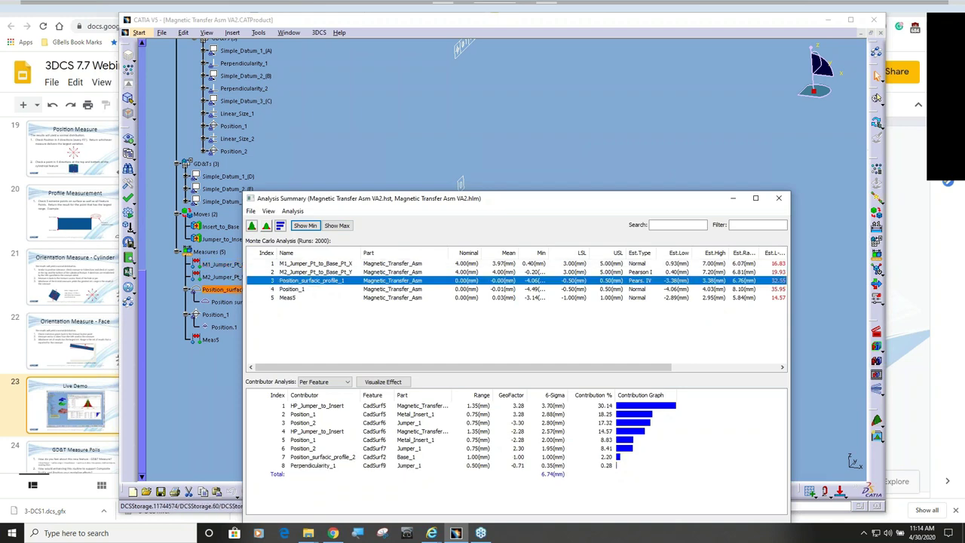
{"action": "double_click", "coordinate": [300, 281]}
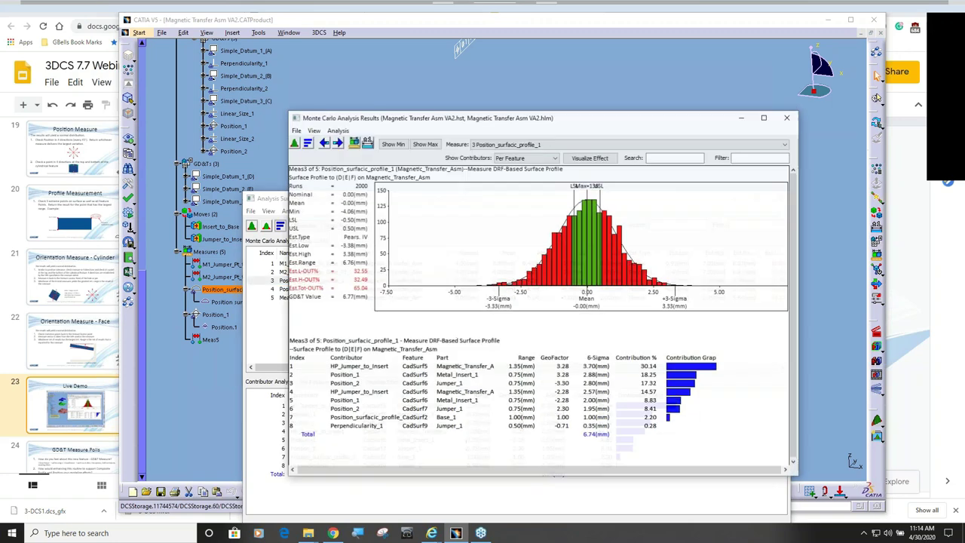
{"action": "left_click_drag", "start_coordinate": [579, 122], "coordinate": [542, 57]}
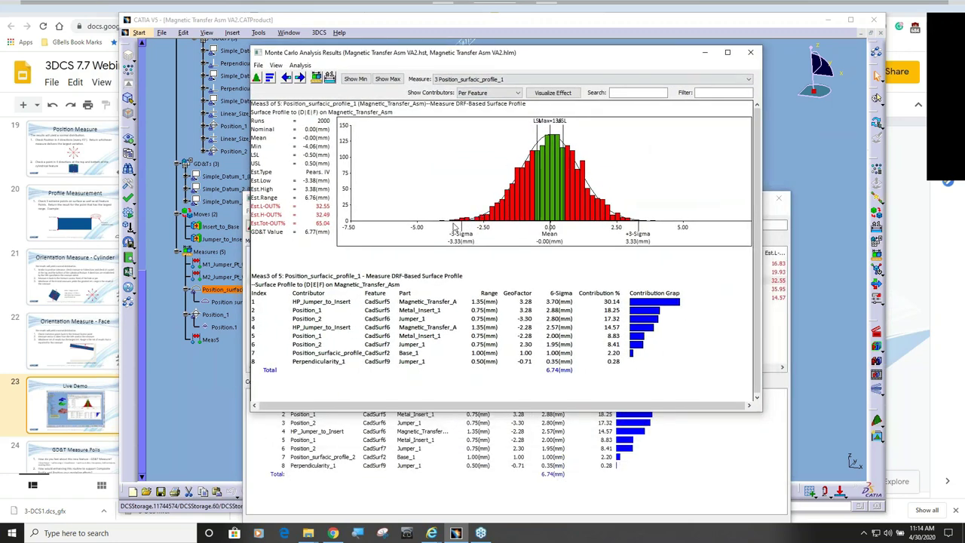
{"action": "left_click", "coordinate": [310, 329]}
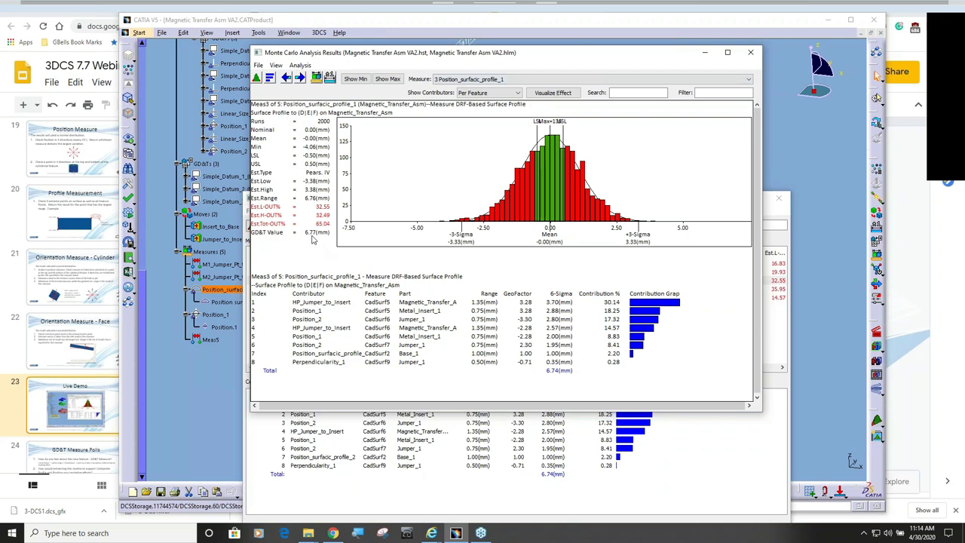
{"action": "left_click_drag", "start_coordinate": [578, 64], "coordinate": [627, 231]}
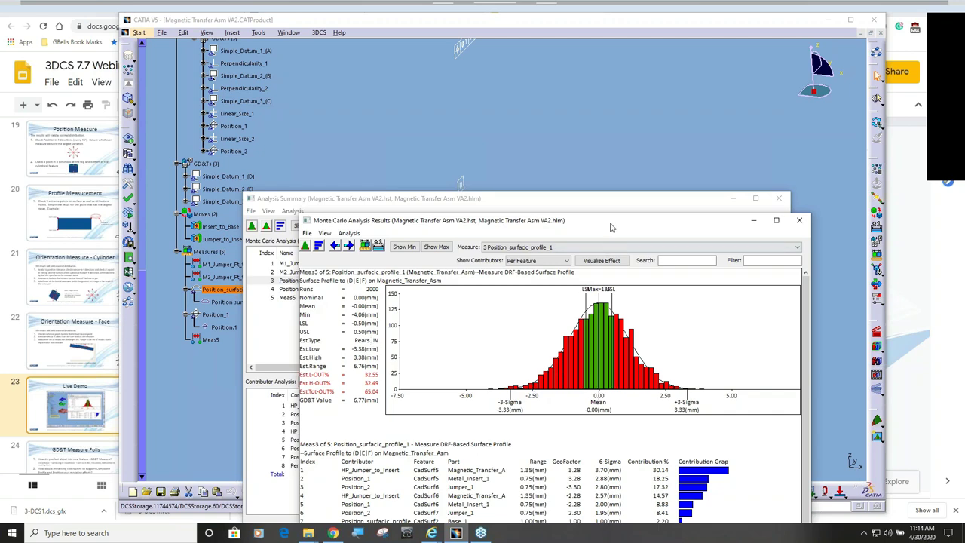
{"action": "left_click_drag", "start_coordinate": [609, 224], "coordinate": [609, 97]}
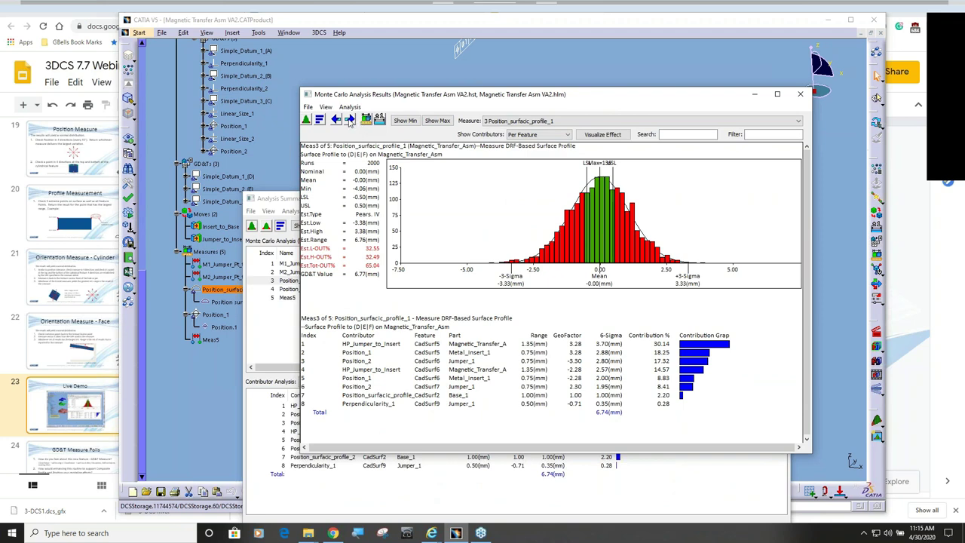
- Switch the results to Meas5 (30.42% out of spec) and uncover the Analysis Summary
{"action": "left_click", "coordinate": [800, 124]}
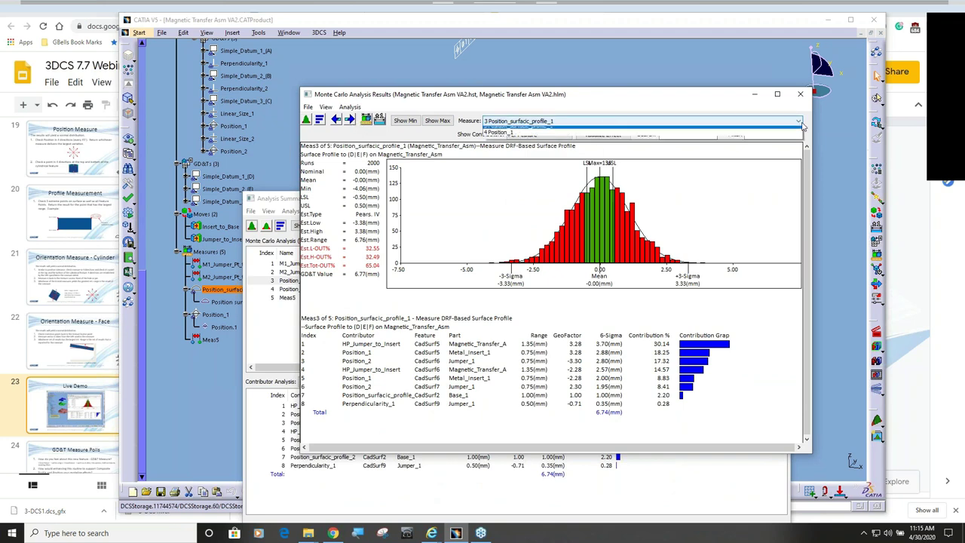
{"action": "left_click", "coordinate": [581, 164]}
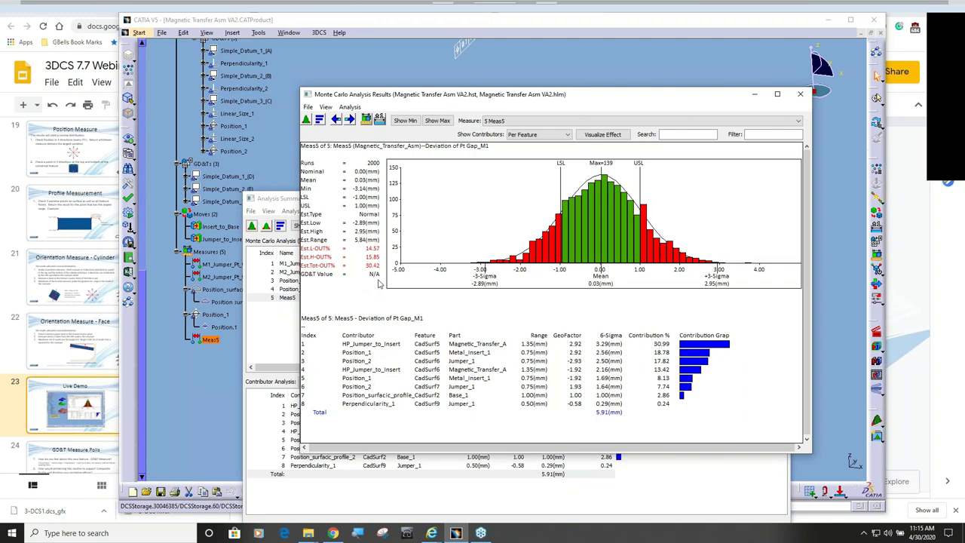
{"action": "left_click_drag", "start_coordinate": [606, 101], "coordinate": [589, 398]}
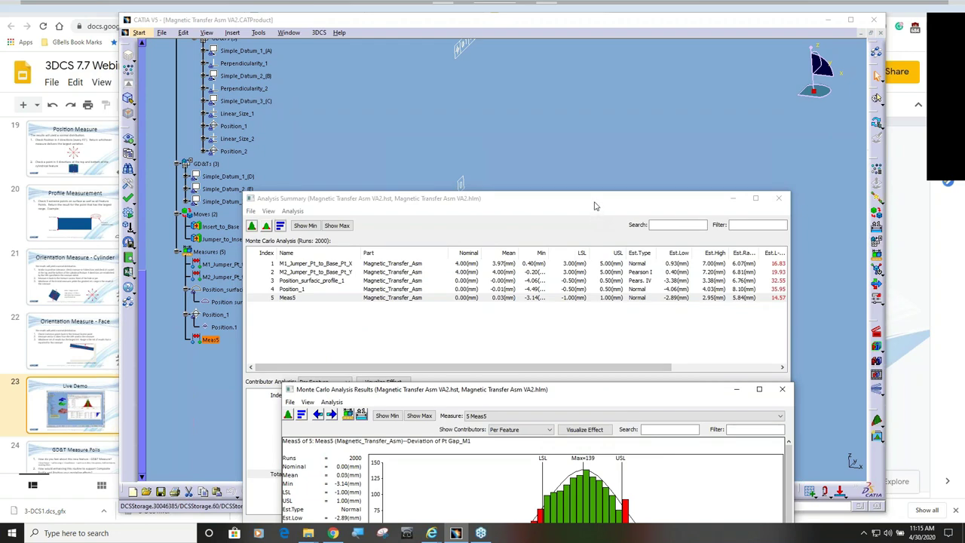
- Move the summary aside and zoom in on Meas5's Gap_M1 point at the jumper's end, then back out
{"action": "left_click_drag", "start_coordinate": [594, 205], "coordinate": [610, 395]}
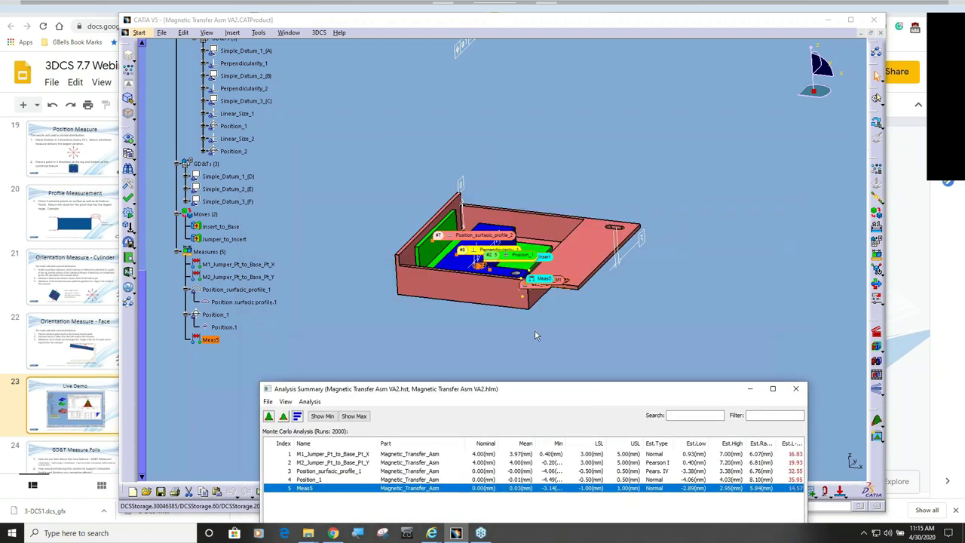
{"action": "middle_click_drag", "start_coordinate": [540, 331], "coordinate": [497, 267]}
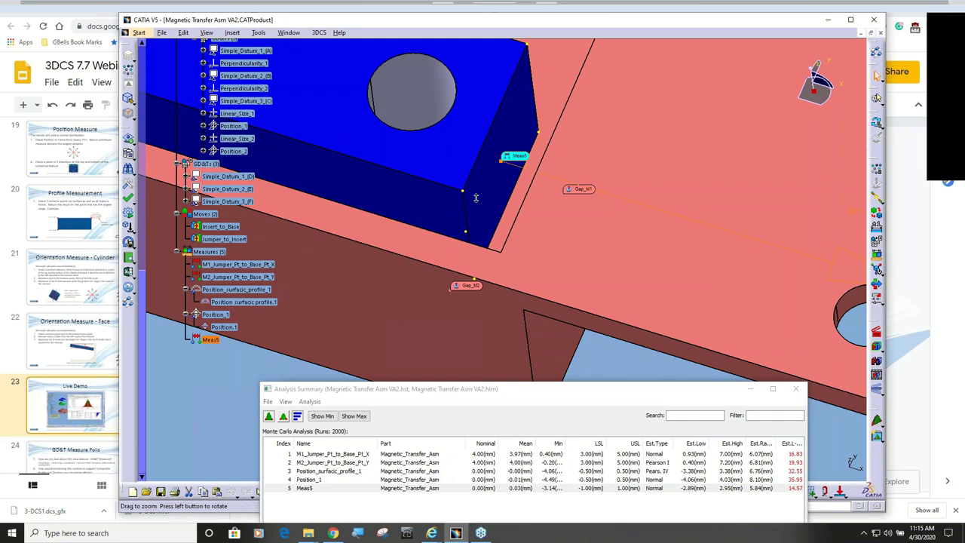
{"action": "middle_click_drag", "start_coordinate": [486, 200], "coordinate": [621, 377]}
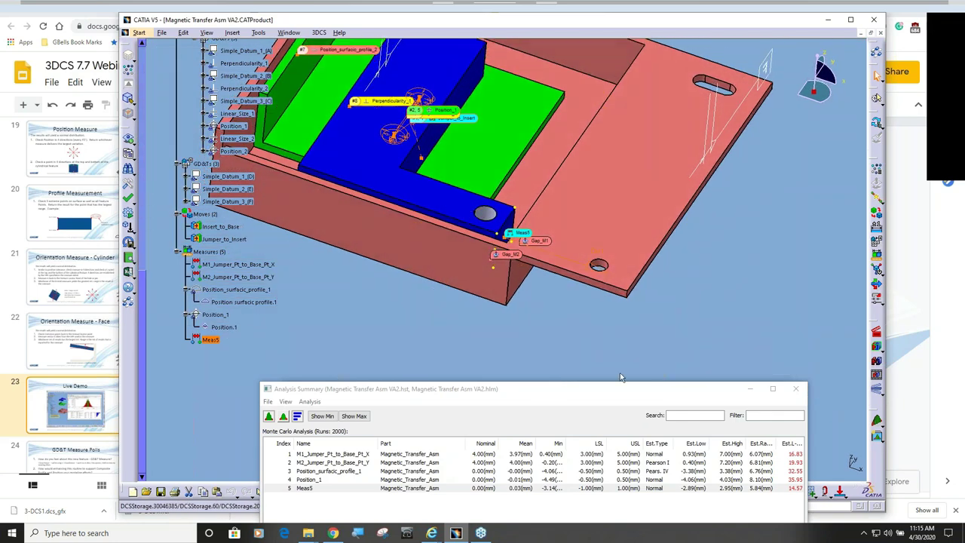
- Review Position_1's Monte Carlo histogram and contributor list, then close the results window
{"action": "left_click_drag", "start_coordinate": [584, 392], "coordinate": [566, 201]}
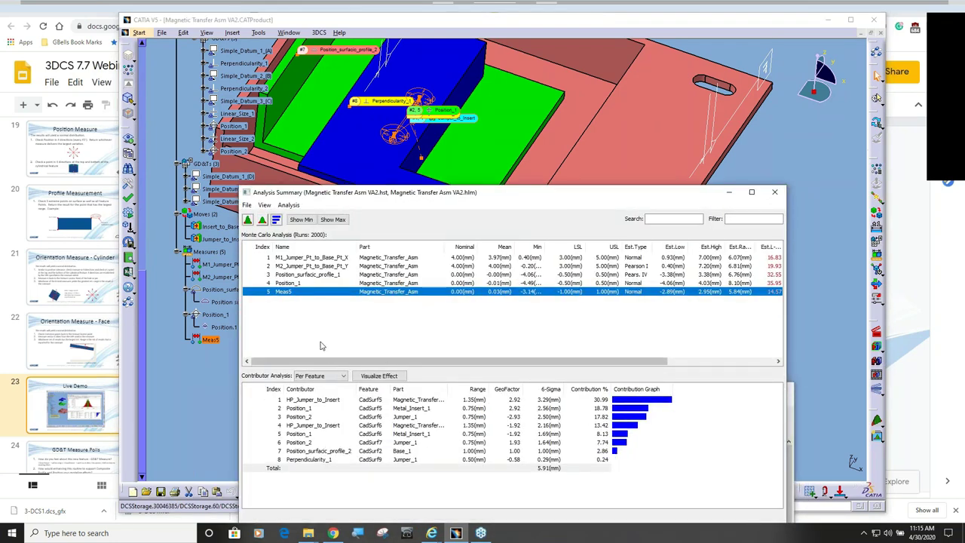
{"action": "left_click", "coordinate": [294, 283]}
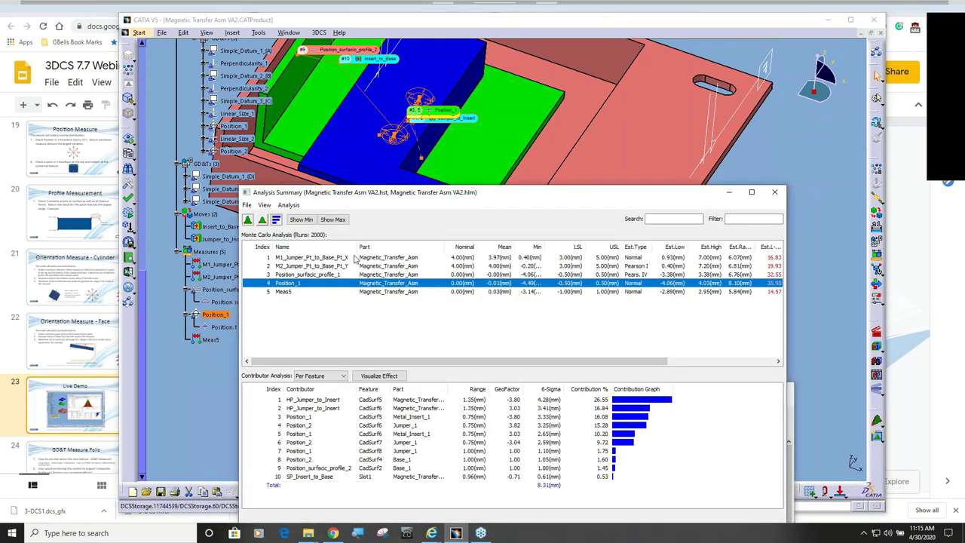
{"action": "left_click_drag", "start_coordinate": [486, 195], "coordinate": [504, 265]}
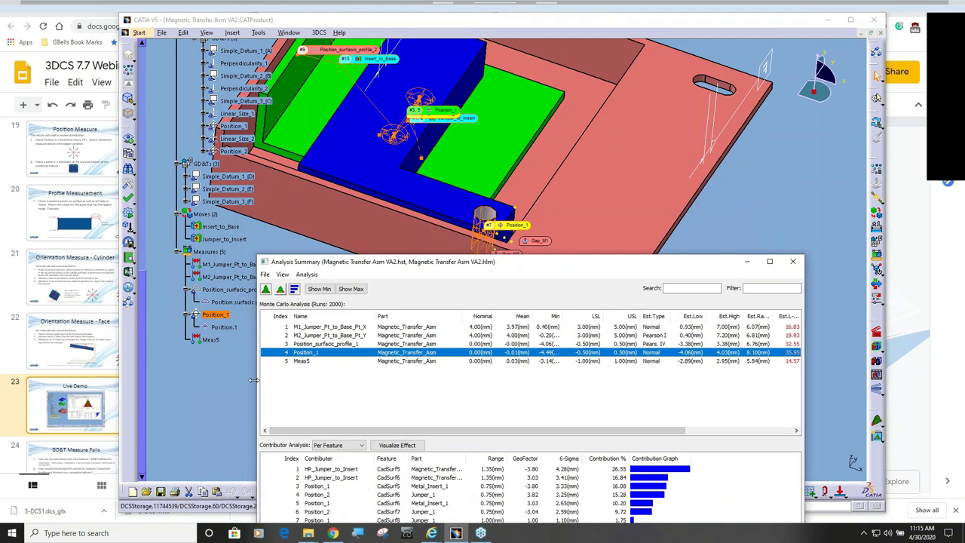
{"action": "double_click", "coordinate": [301, 354]}
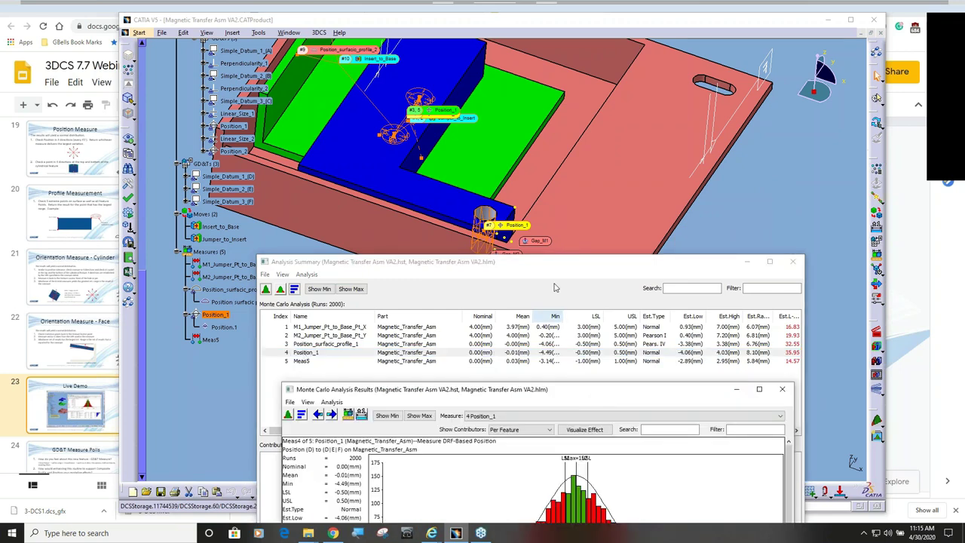
{"action": "left_click_drag", "start_coordinate": [623, 397], "coordinate": [555, 112]}
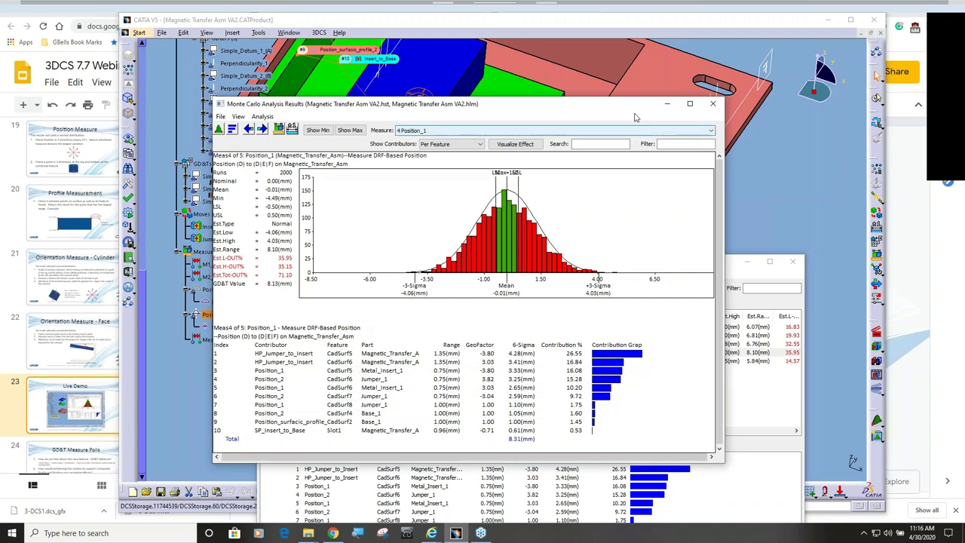
{"action": "left_click_drag", "start_coordinate": [631, 111], "coordinate": [671, 359]}
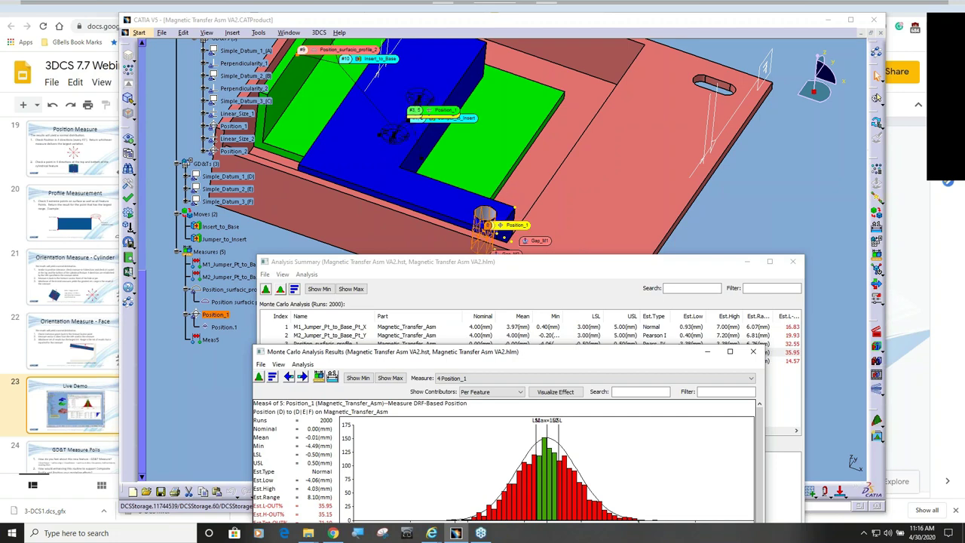
{"action": "left_click_drag", "start_coordinate": [614, 362], "coordinate": [519, 242]}
{"action": "left_click", "coordinate": [660, 230]}
- Close the Analysis Summary and separate the assembly's parts apart
{"action": "left_click_drag", "start_coordinate": [656, 261], "coordinate": [531, 122]}
{"action": "left_click", "coordinate": [665, 122]}
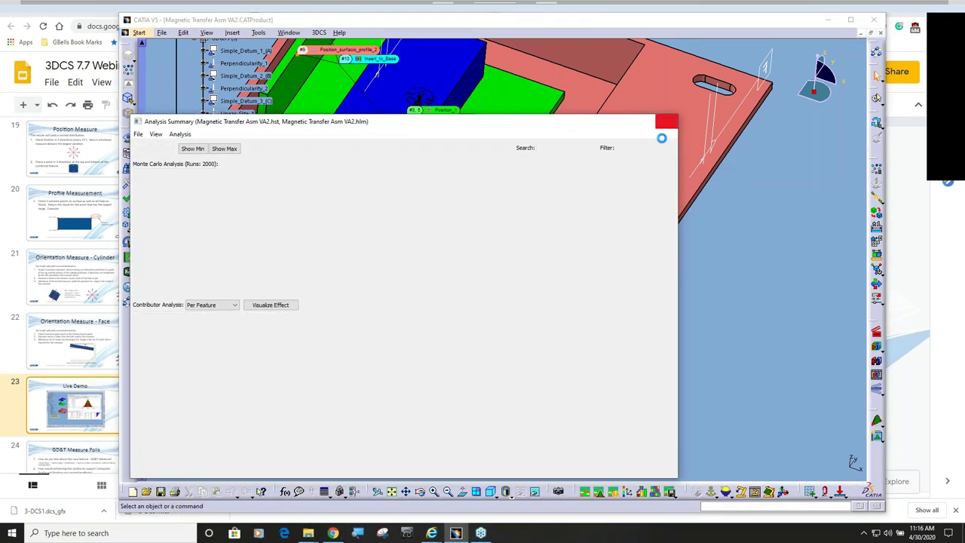
{"action": "left_click", "coordinate": [877, 362]}
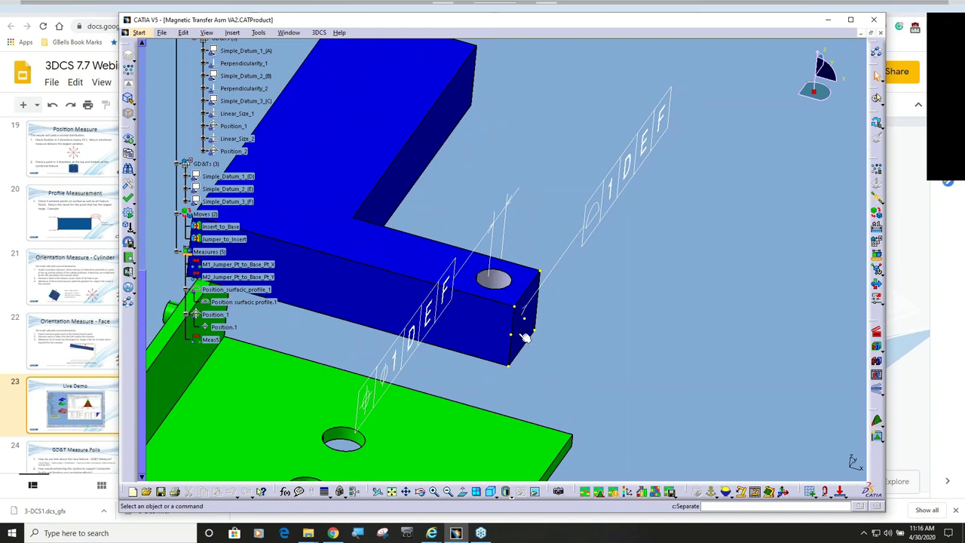
- List the GD&Ts of the jumper's parent part, then zoom out over the whole assembly
{"action": "left_click", "coordinate": [878, 243]}
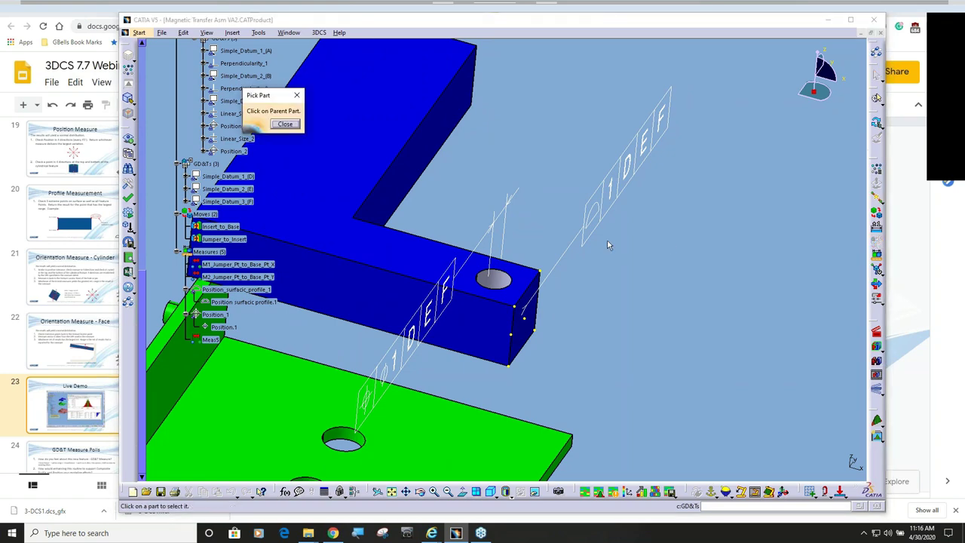
{"action": "left_click", "coordinate": [403, 271]}
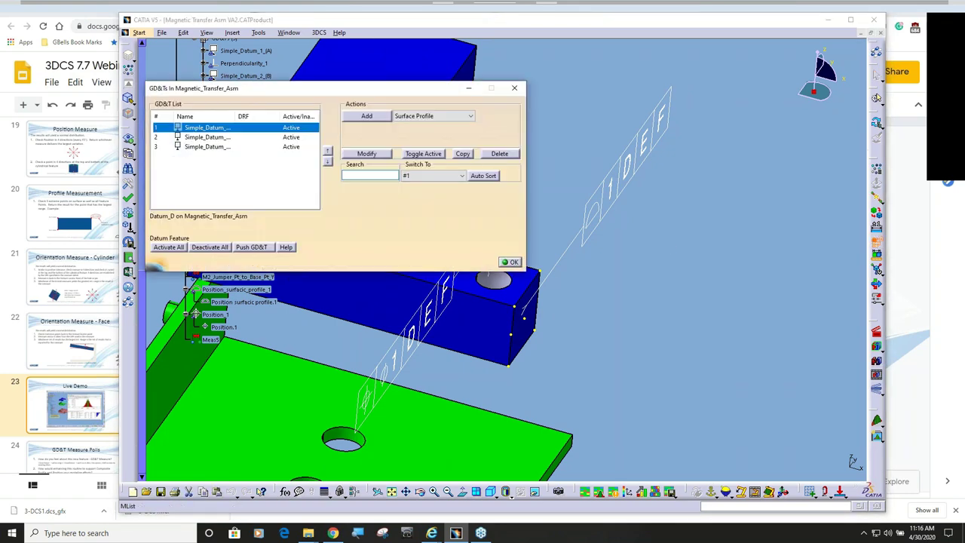
{"action": "left_click", "coordinate": [511, 262]}
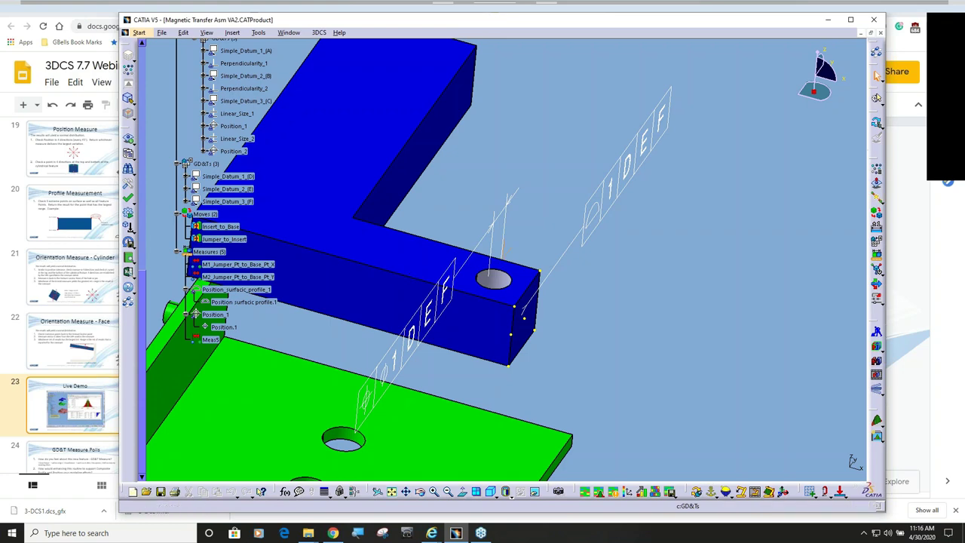
{"action": "middle_click_drag", "start_coordinate": [415, 277], "coordinate": [783, 104]}
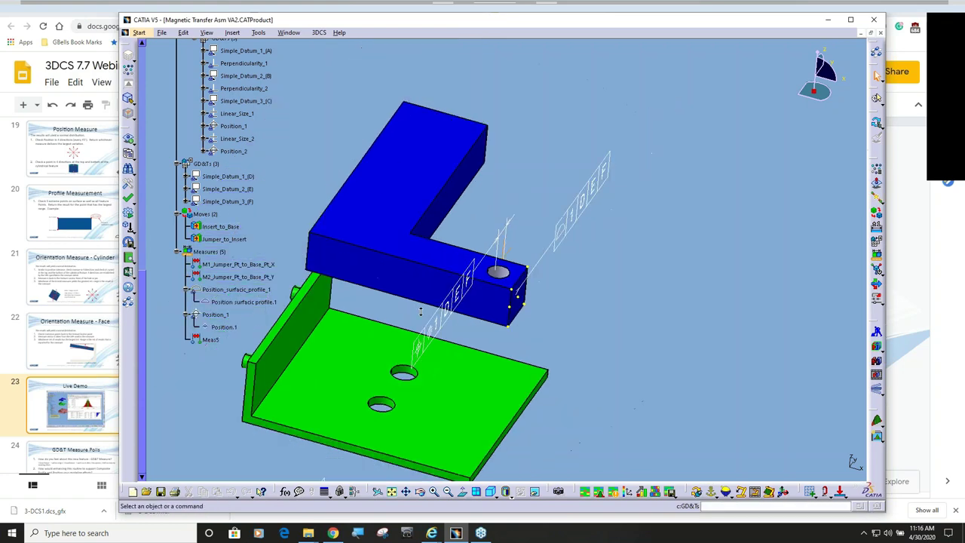
- Maximize the CATIA window and rotate the assembly to a slightly different angle
{"action": "left_click", "coordinate": [849, 23]}
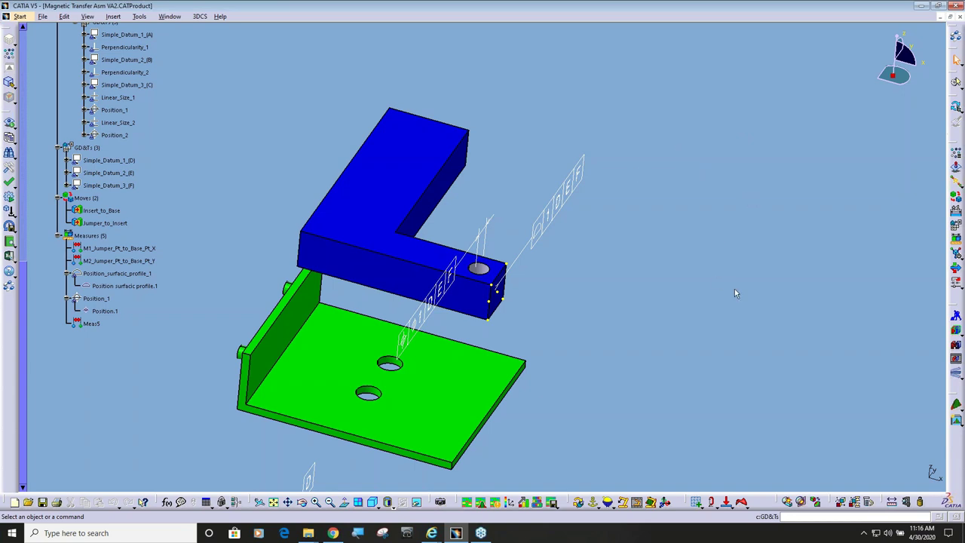
{"action": "middle_click_drag", "start_coordinate": [514, 355], "coordinate": [758, 325]}
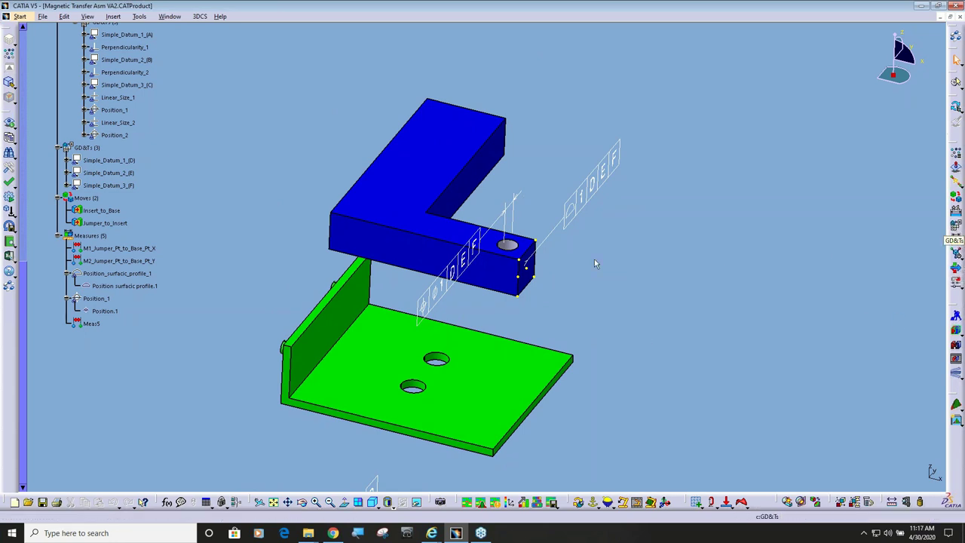
{"action": "scroll", "coordinate": [113, 178], "scroll_direction": "up", "scroll_amount": 3}
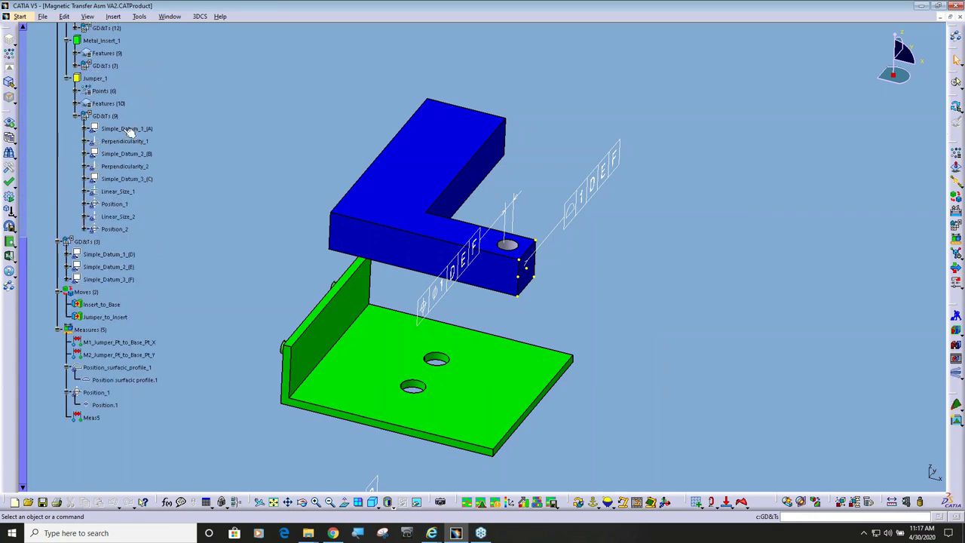
- Highlight each Jumper_1 GD&T in turn, from Simple_Datum_1_(A) through Position_2, then clear the highlight
{"action": "left_click", "coordinate": [123, 128]}
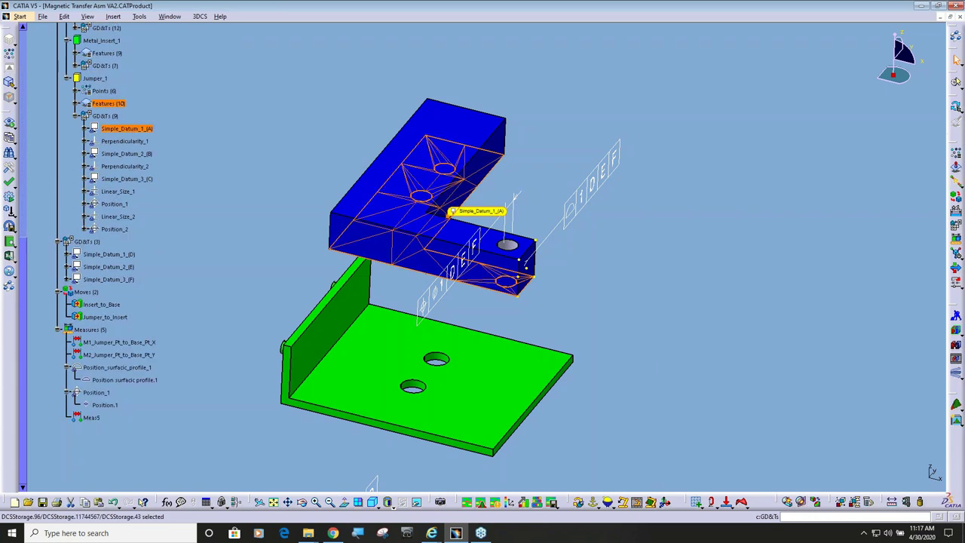
{"action": "left_click", "coordinate": [143, 142]}
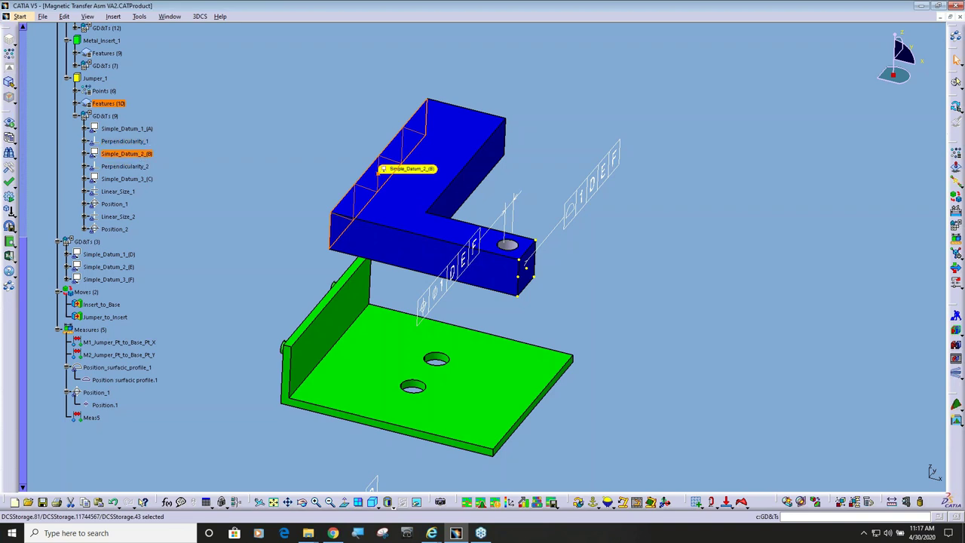
{"action": "left_click", "coordinate": [132, 167]}
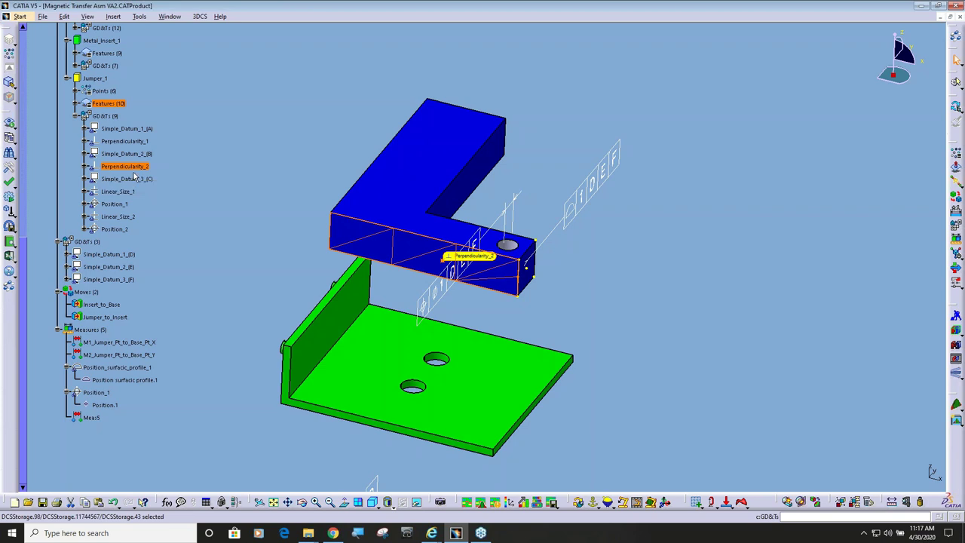
{"action": "left_click", "coordinate": [138, 180]}
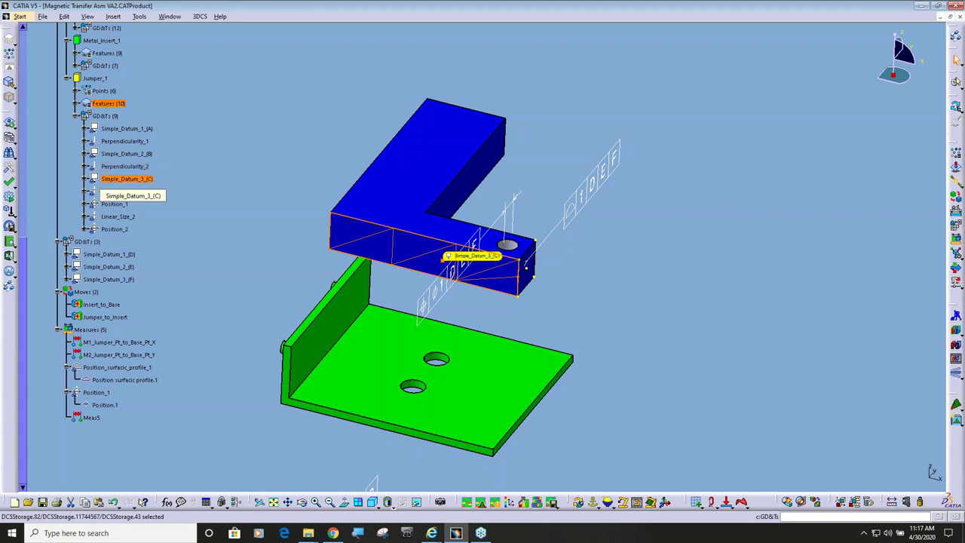
{"action": "left_click", "coordinate": [126, 192]}
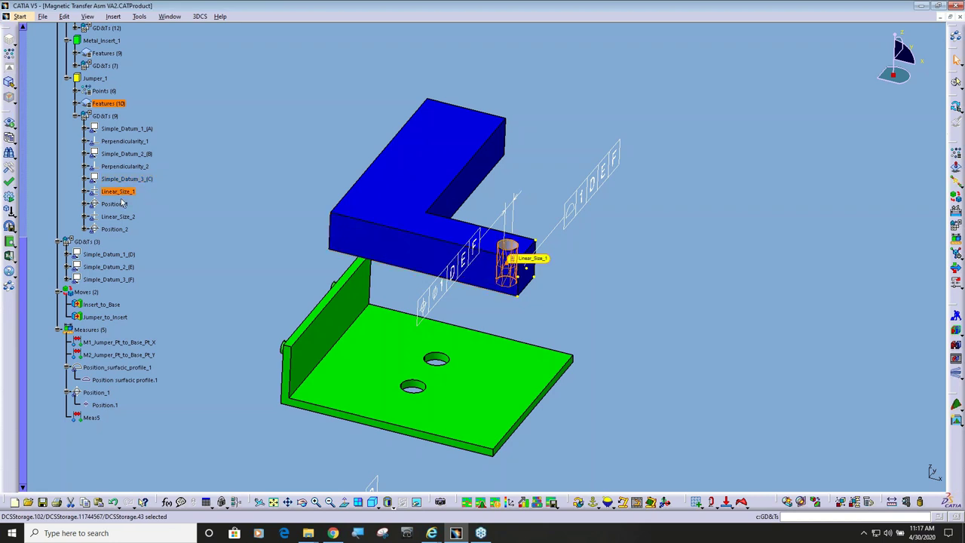
{"action": "left_click", "coordinate": [117, 205]}
{"action": "left_click", "coordinate": [118, 217]}
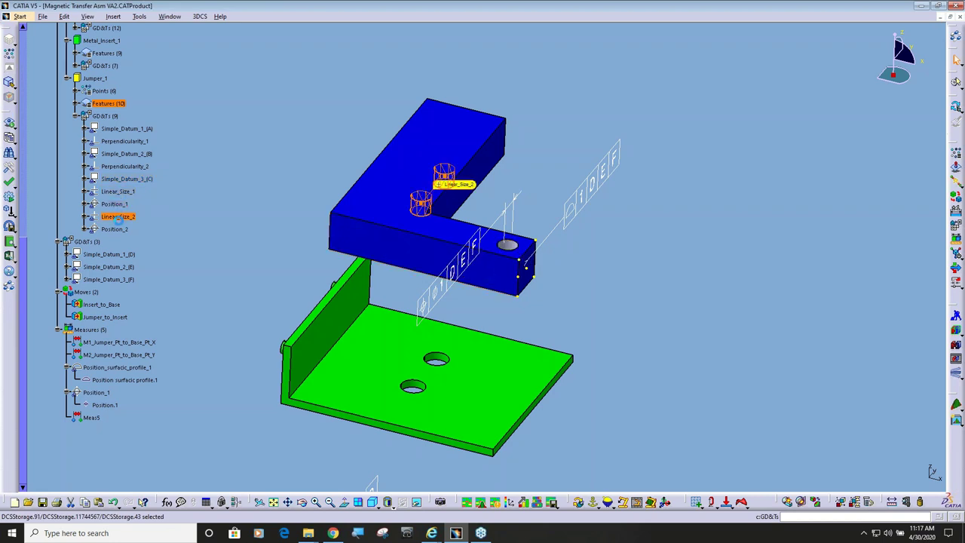
{"action": "left_click", "coordinate": [114, 229]}
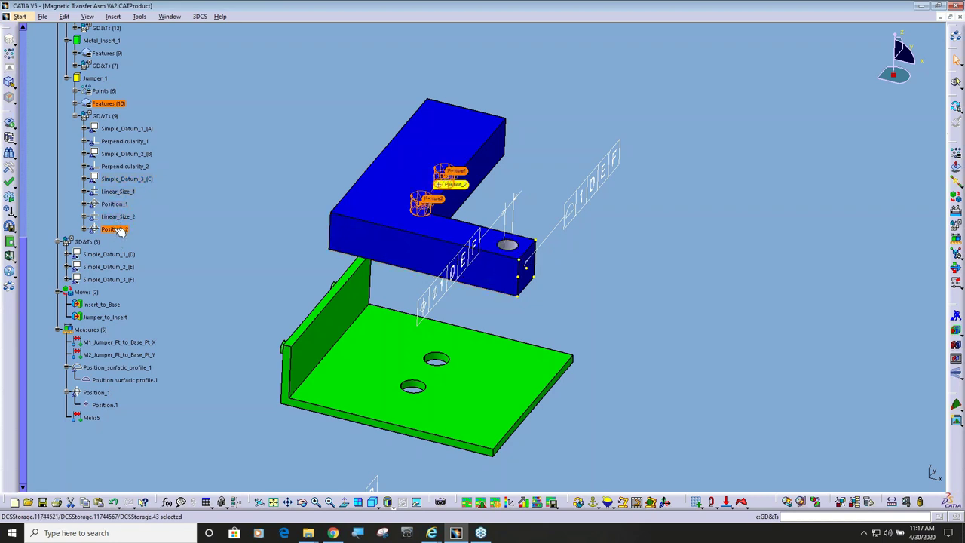
{"action": "left_click", "coordinate": [843, 302]}
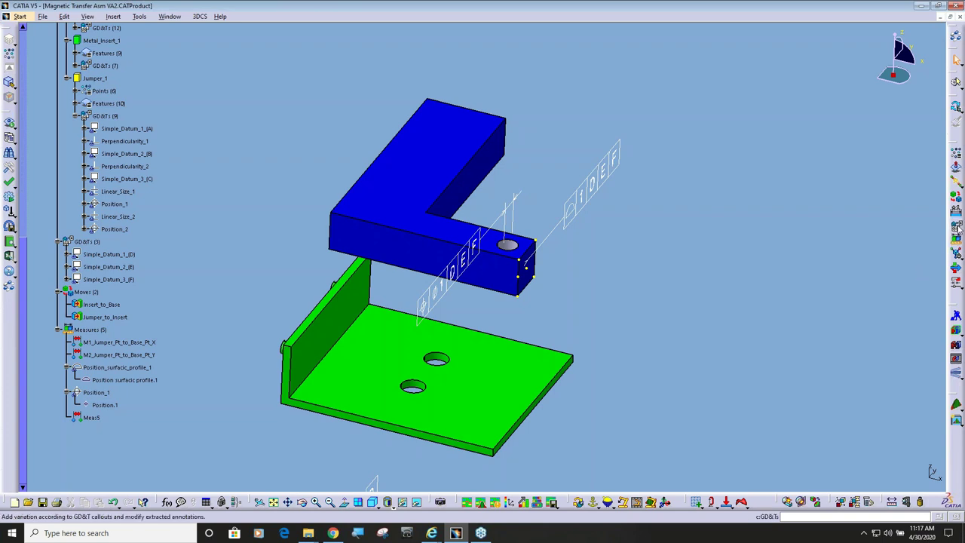
{"action": "left_click", "coordinate": [954, 227]}
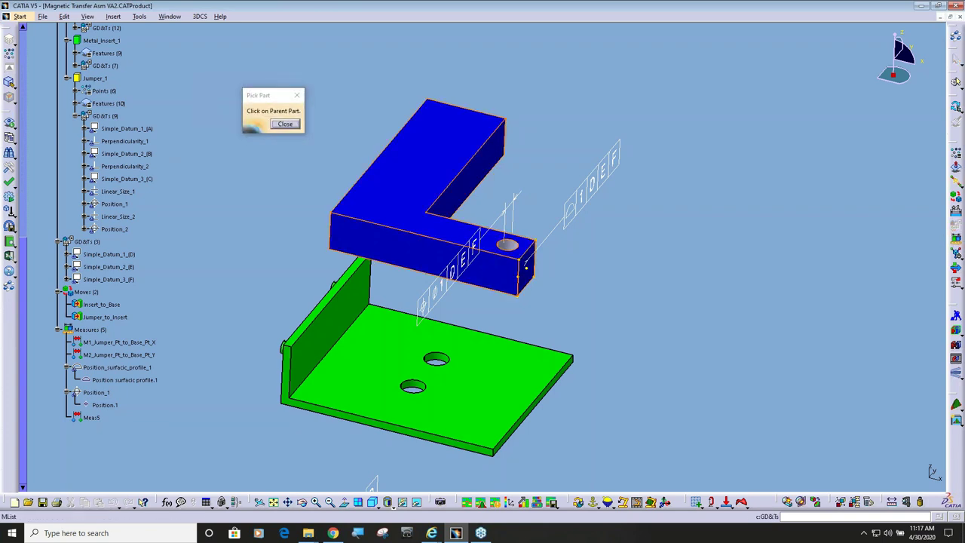
- Add a new surface profile tolerance to Jumper_1 on its end face CadSurf4
{"action": "left_click", "coordinate": [526, 265]}
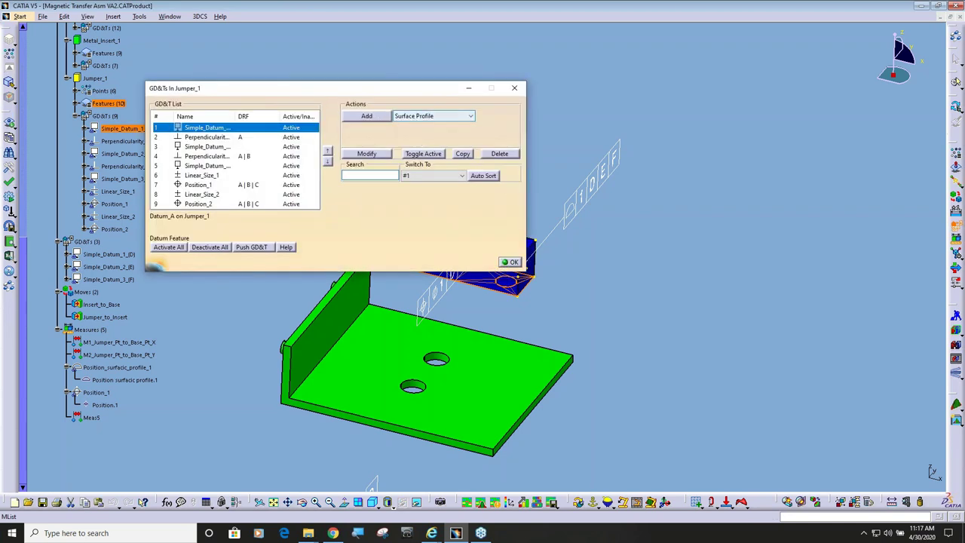
{"action": "left_click", "coordinate": [367, 116]}
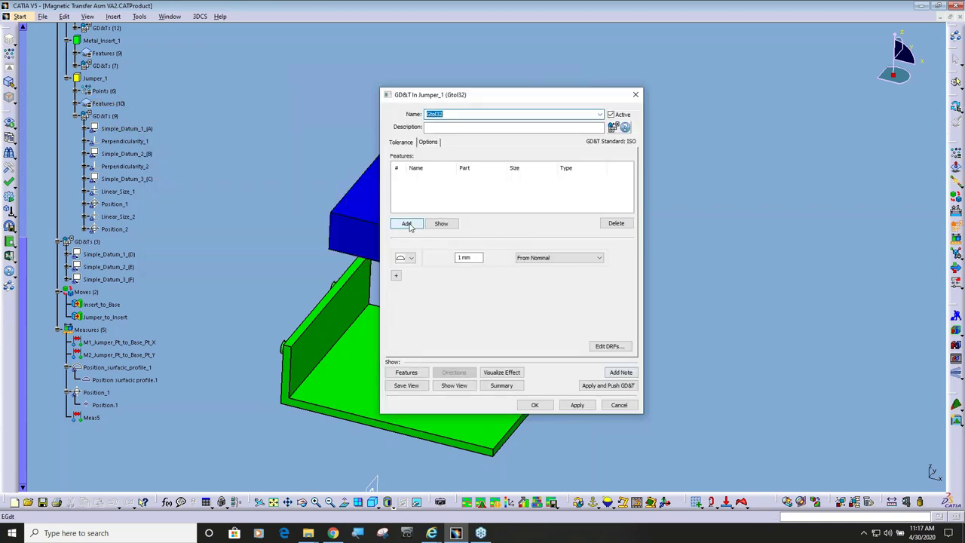
{"action": "left_click", "coordinate": [407, 224]}
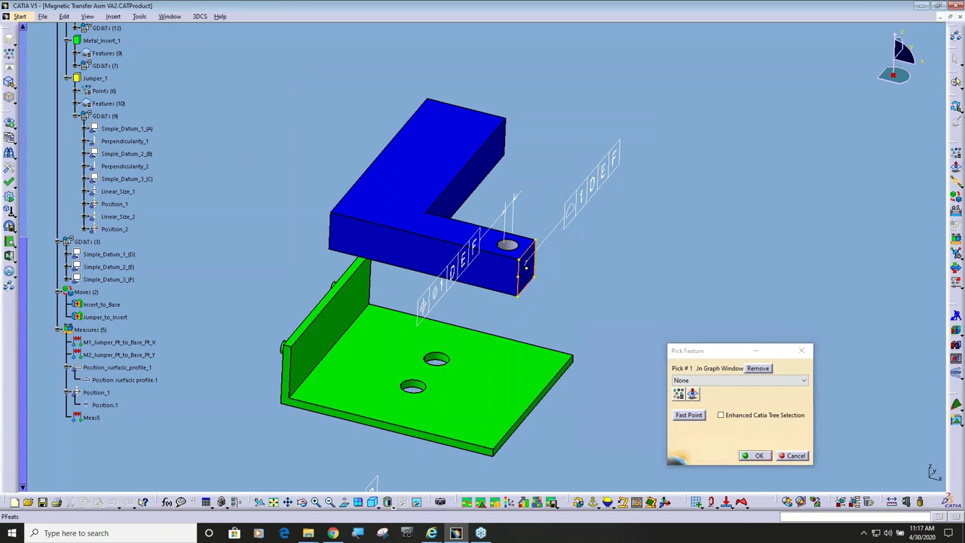
{"action": "left_click", "coordinate": [527, 272]}
{"action": "left_click", "coordinate": [757, 456]}
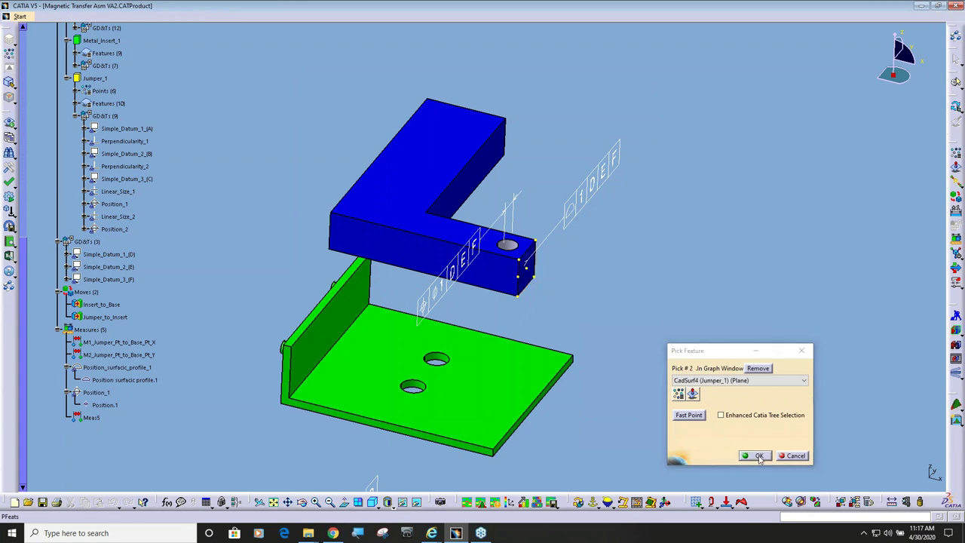
- Enter value 0, reference datums A|B|C, name it Profile, confirm and close the list
{"action": "double_click", "coordinate": [469, 258]}
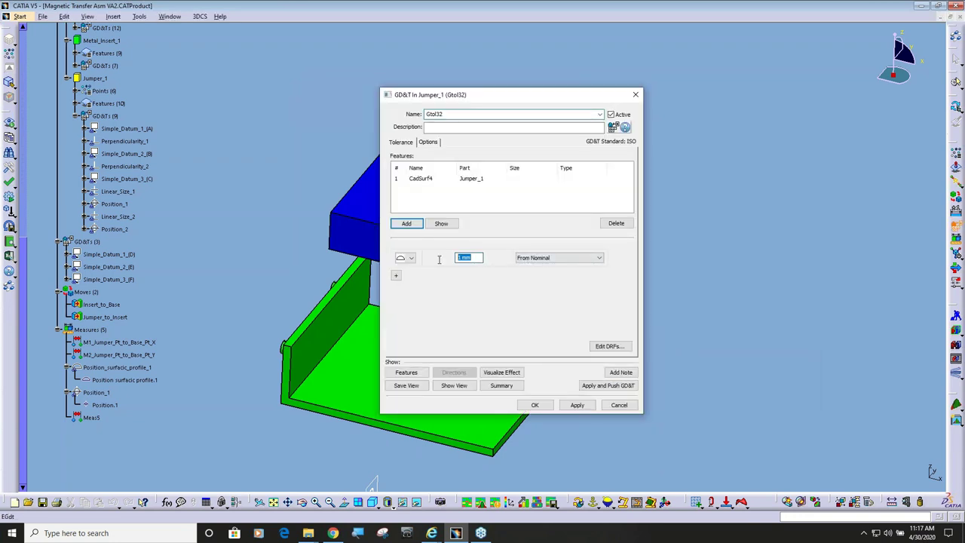
{"action": "type", "text": "0"}
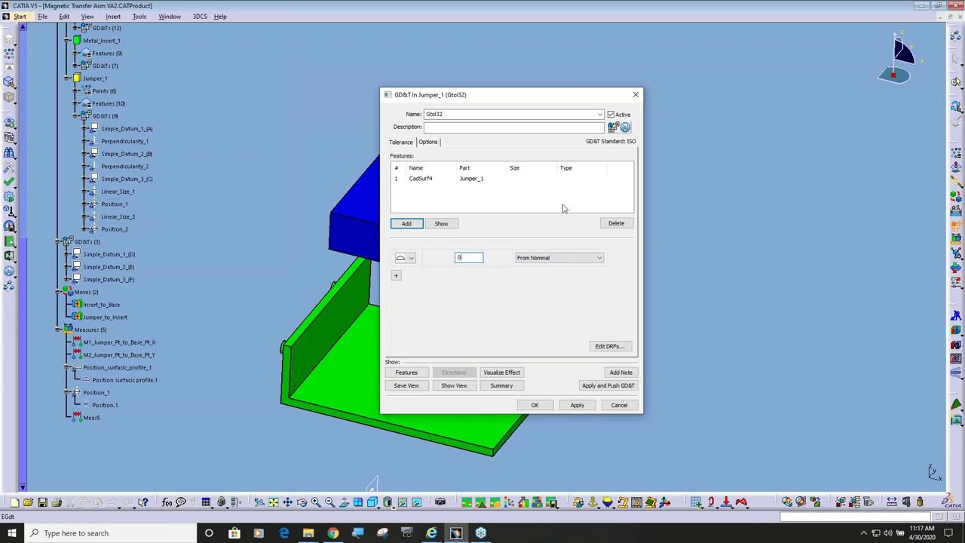
{"action": "left_click", "coordinate": [599, 259]}
{"action": "left_click", "coordinate": [567, 293]}
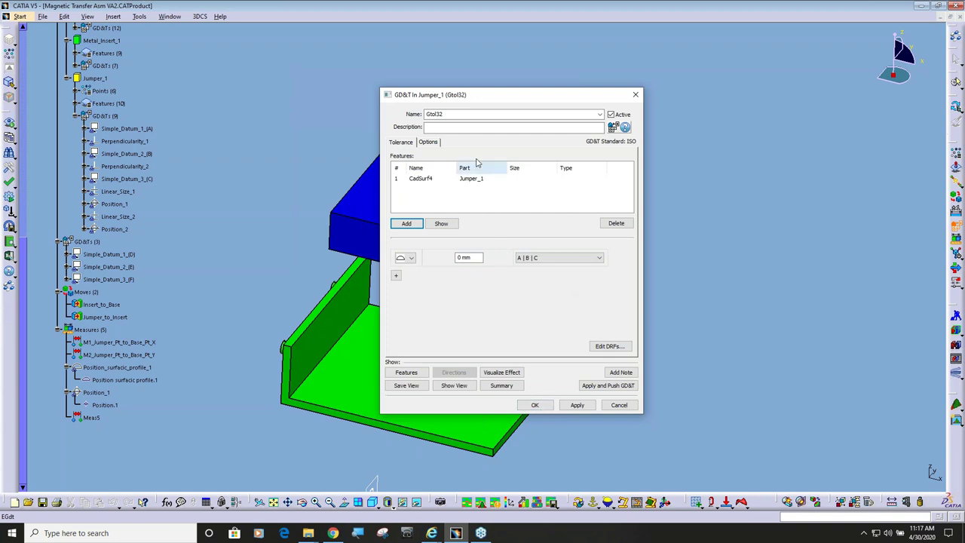
{"action": "double_click", "coordinate": [435, 114]}
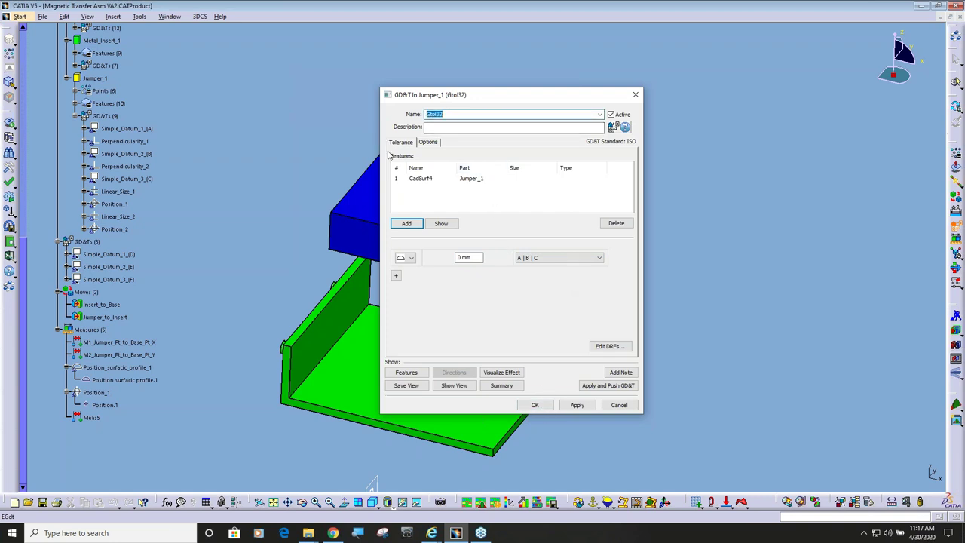
{"action": "type", "text": "Profile"}
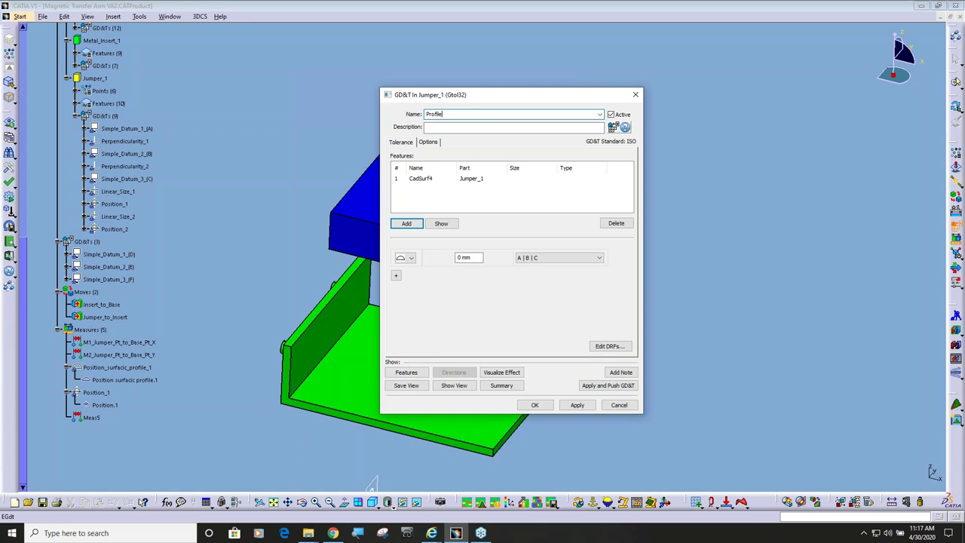
{"action": "key", "text": "Tab"}
{"action": "left_click", "coordinate": [544, 407]}
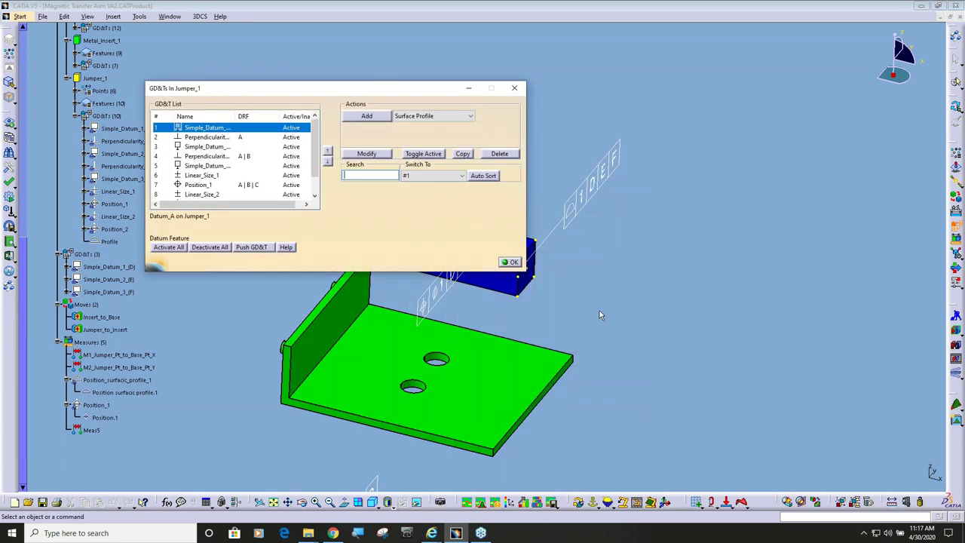
{"action": "left_click", "coordinate": [510, 261]}
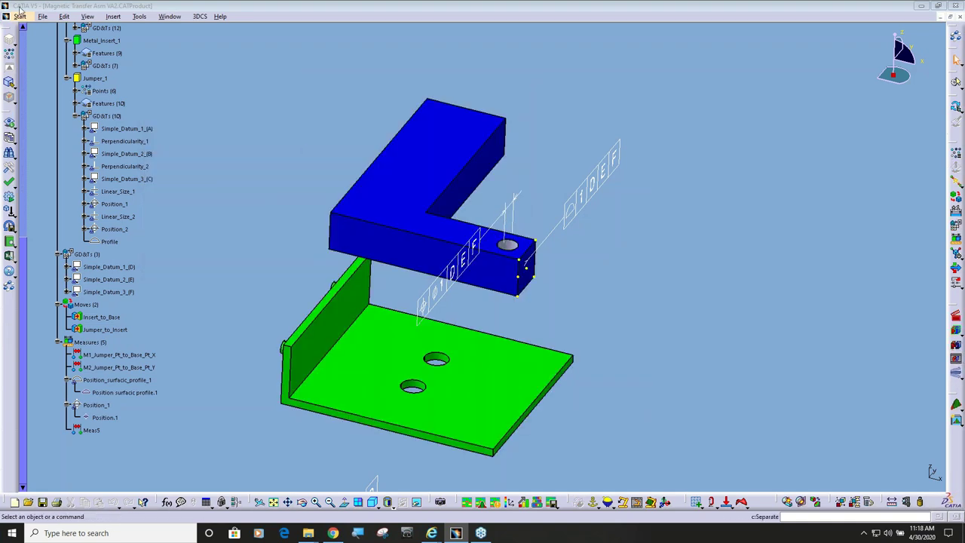
{"action": "left_click", "coordinate": [9, 226]}
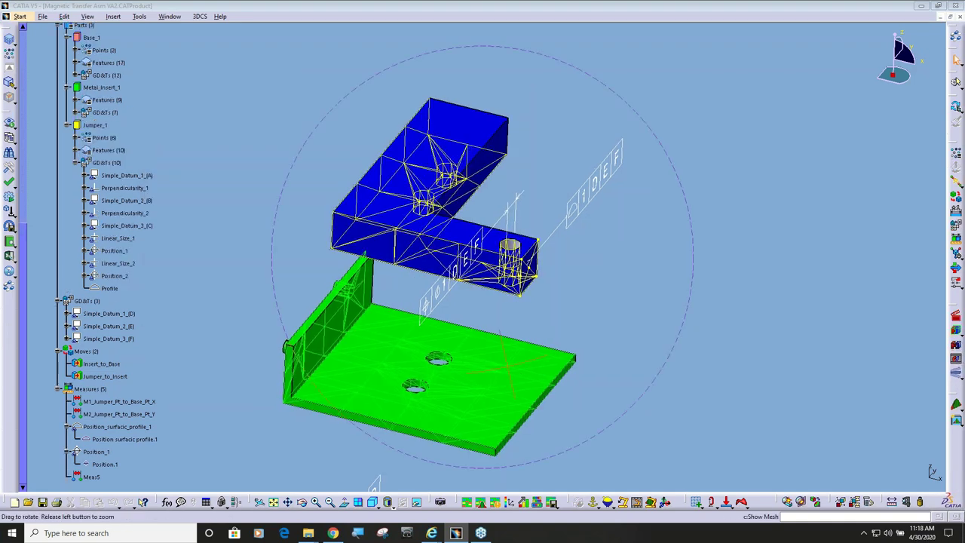
- Zoom to the jumper and animate about fifty deviation runs, then stop the animation
{"action": "middle_click_drag", "start_coordinate": [527, 302], "coordinate": [959, 379]}
{"action": "left_click", "coordinate": [508, 501]}
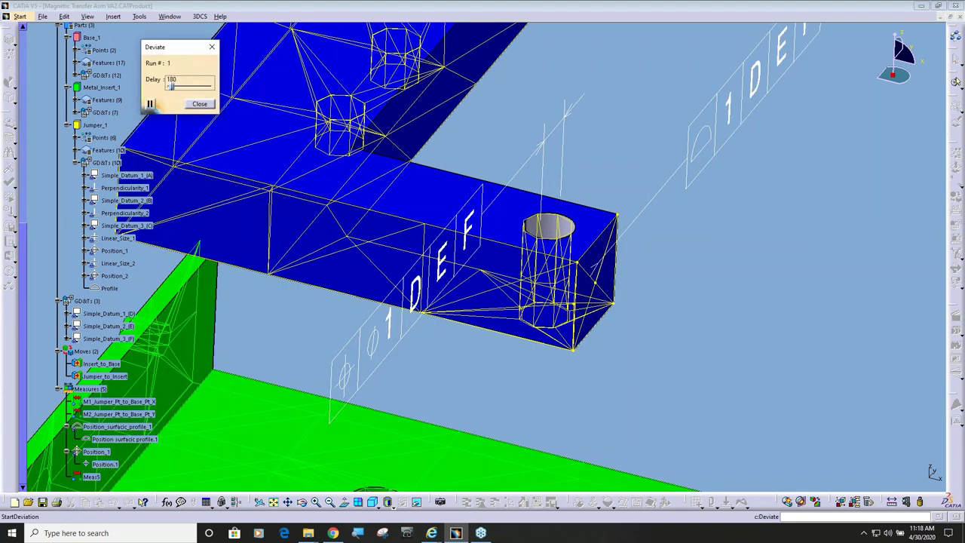
{"action": "middle_click_drag", "start_coordinate": [507, 358], "coordinate": [703, 294]}
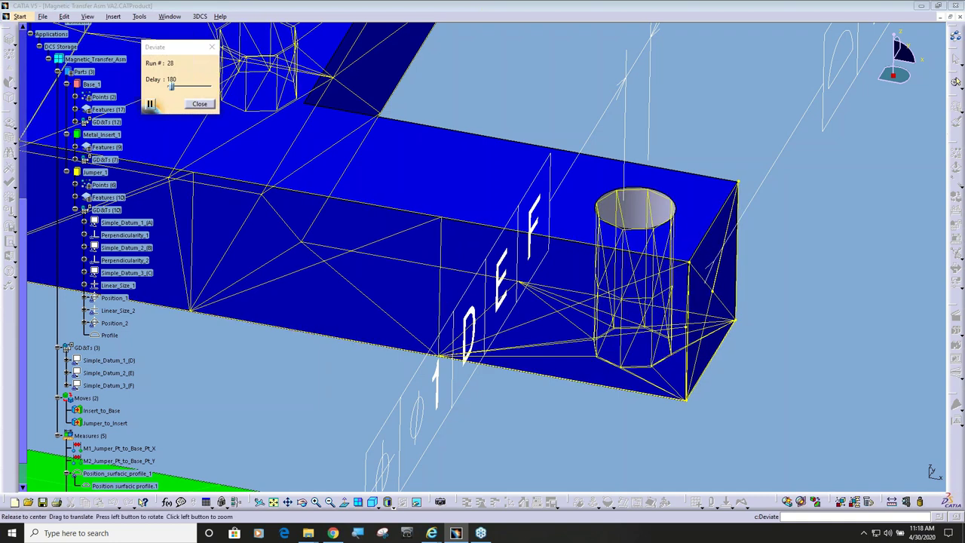
{"action": "middle_click_drag", "start_coordinate": [550, 290], "coordinate": [367, 243], "text": "ctrl"}
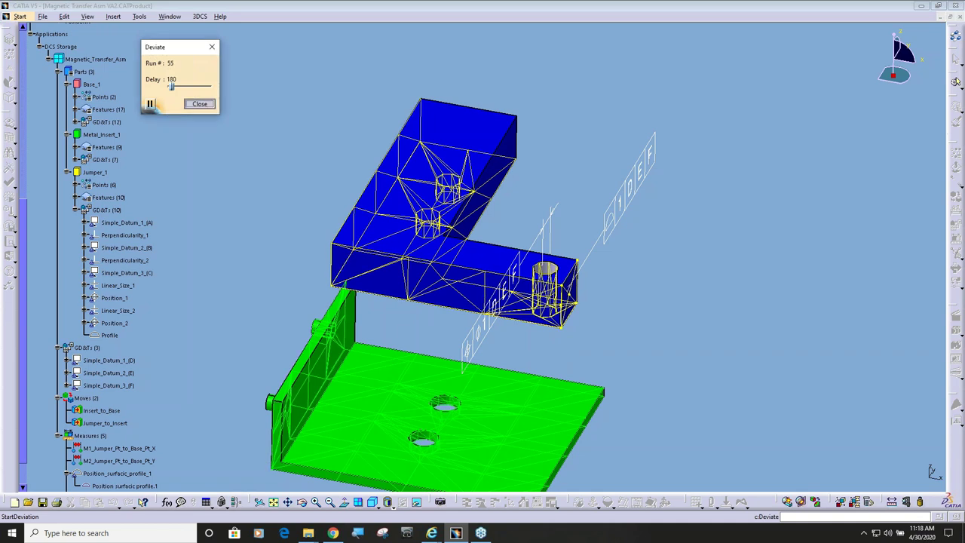
{"action": "left_click", "coordinate": [198, 103]}
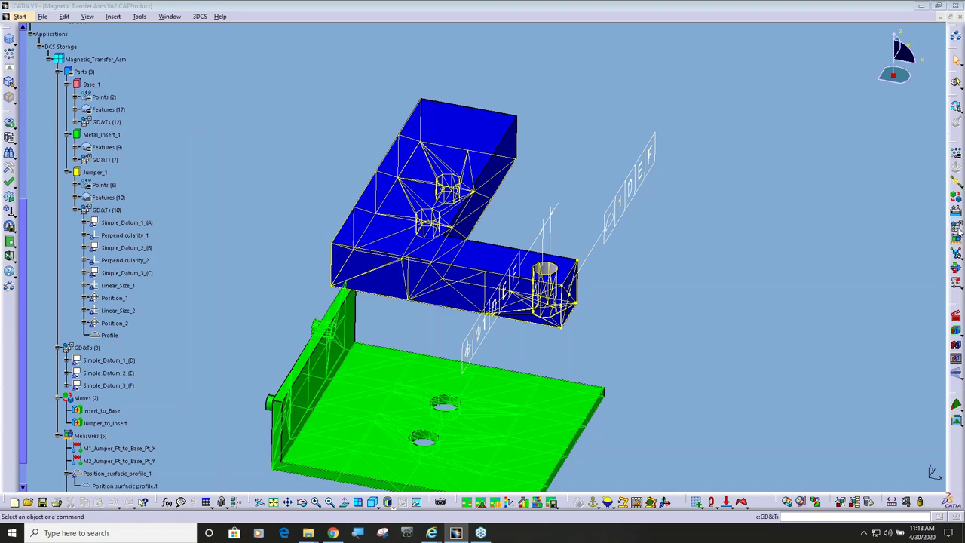
{"action": "left_click", "coordinate": [955, 224]}
- Check the assembly's GD&T list, then set Jumper_1's Profile tolerance to 2 mm
{"action": "left_click", "coordinate": [95, 58]}
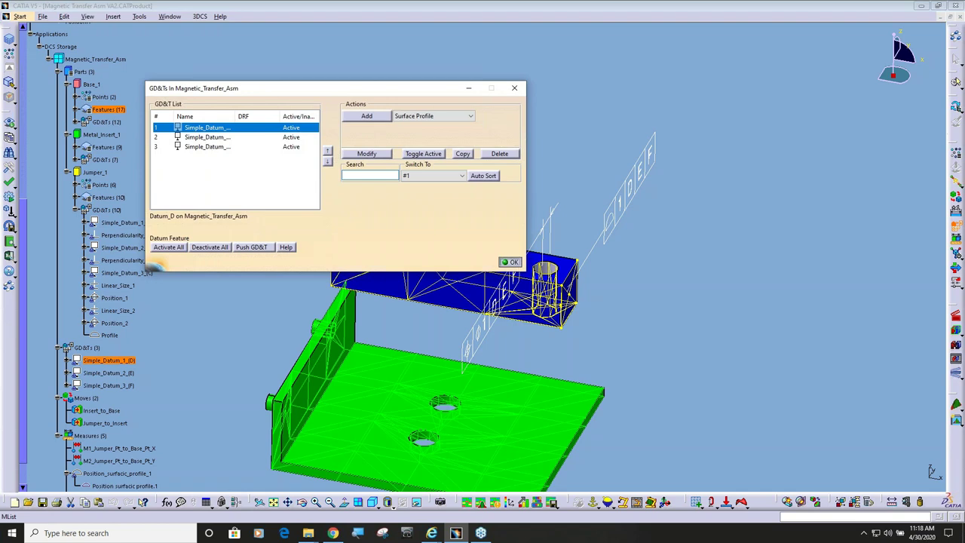
{"action": "left_click", "coordinate": [511, 262]}
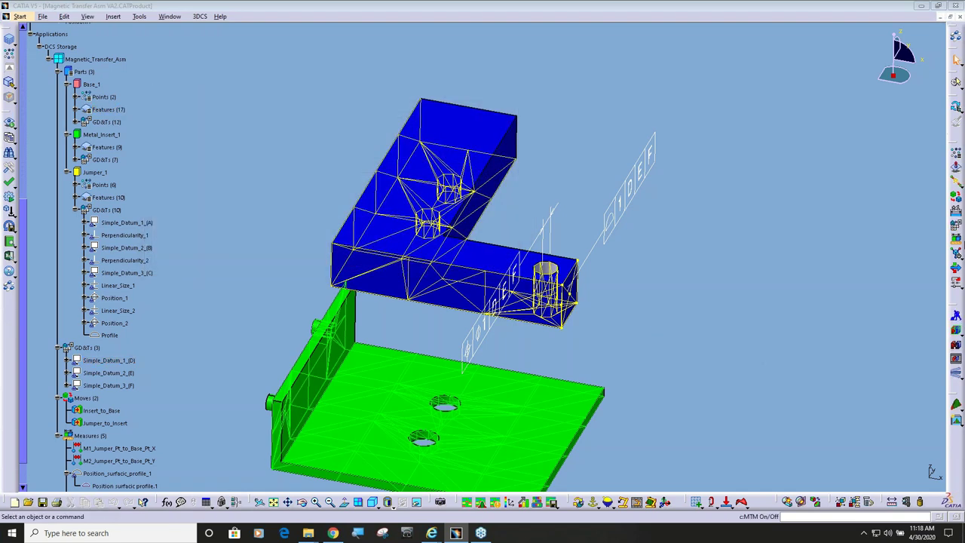
{"action": "left_click", "coordinate": [955, 224]}
{"action": "left_click", "coordinate": [488, 269]}
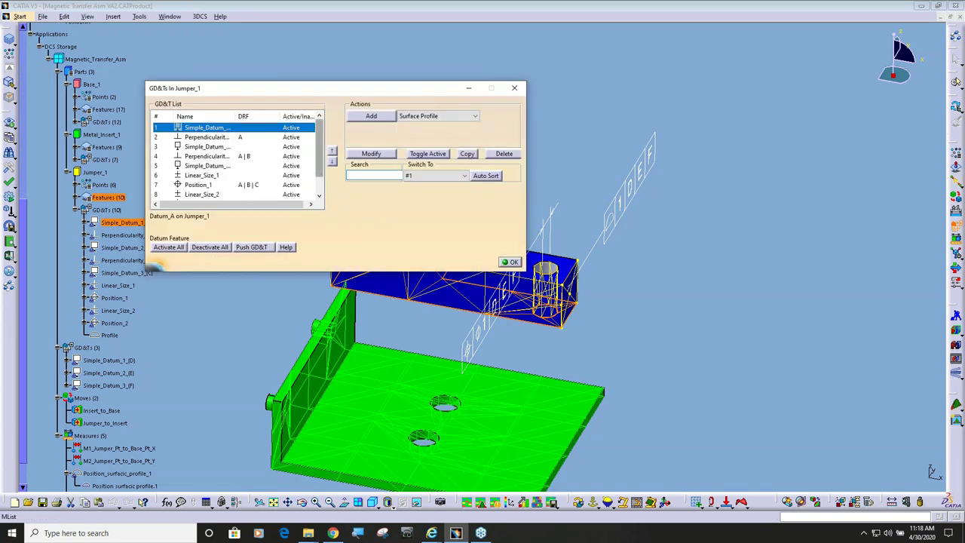
{"action": "scroll", "coordinate": [328, 174], "scroll_direction": "down", "scroll_amount": 2}
{"action": "left_click", "coordinate": [193, 194]}
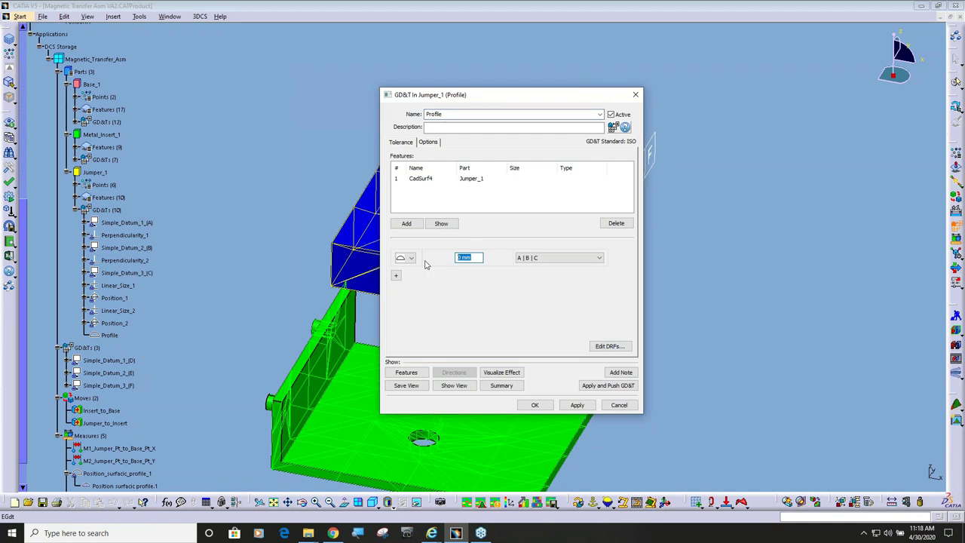
{"action": "type", "text": "2"}
- Add a 0.5 mm perpendicularity row to datum A, with no modifier, and save the tolerance
{"action": "left_click", "coordinate": [397, 276]}
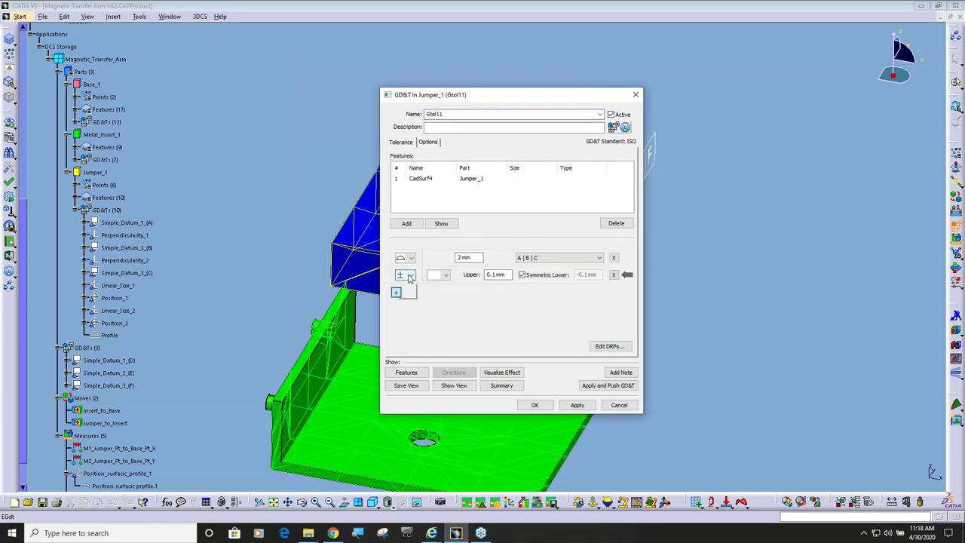
{"action": "left_click", "coordinate": [410, 277]}
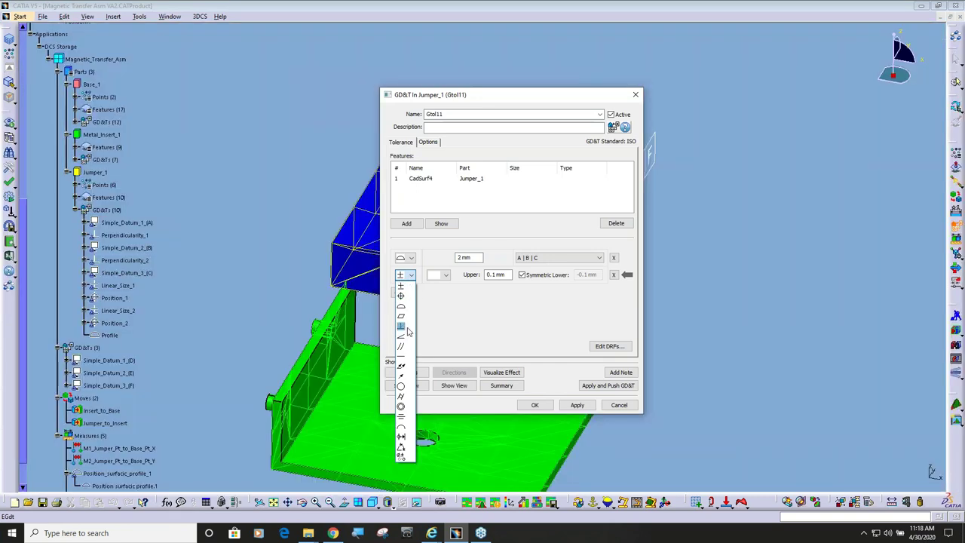
{"action": "left_click", "coordinate": [401, 327]}
{"action": "double_click", "coordinate": [474, 277]}
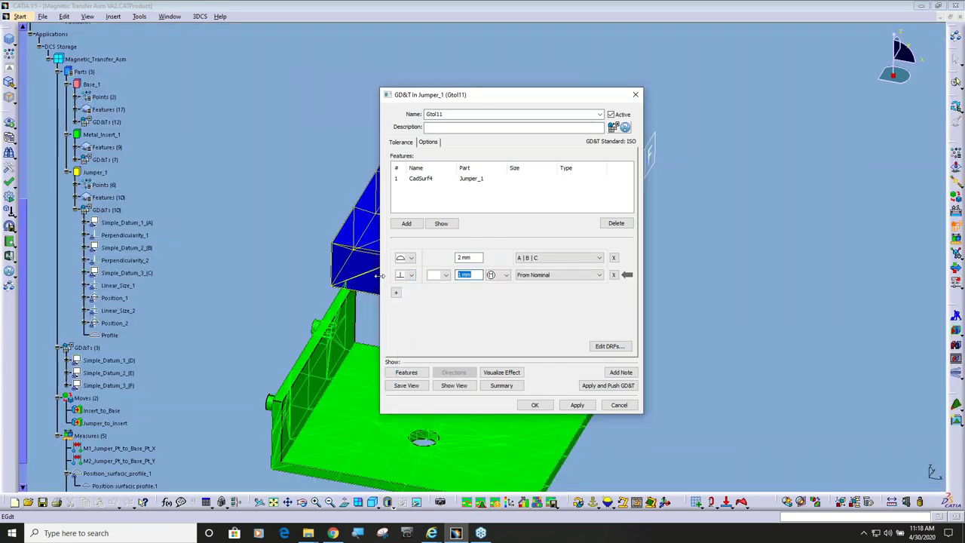
{"action": "type", "text": "0.5"}
{"action": "left_click", "coordinate": [504, 274]}
{"action": "left_click", "coordinate": [497, 285]}
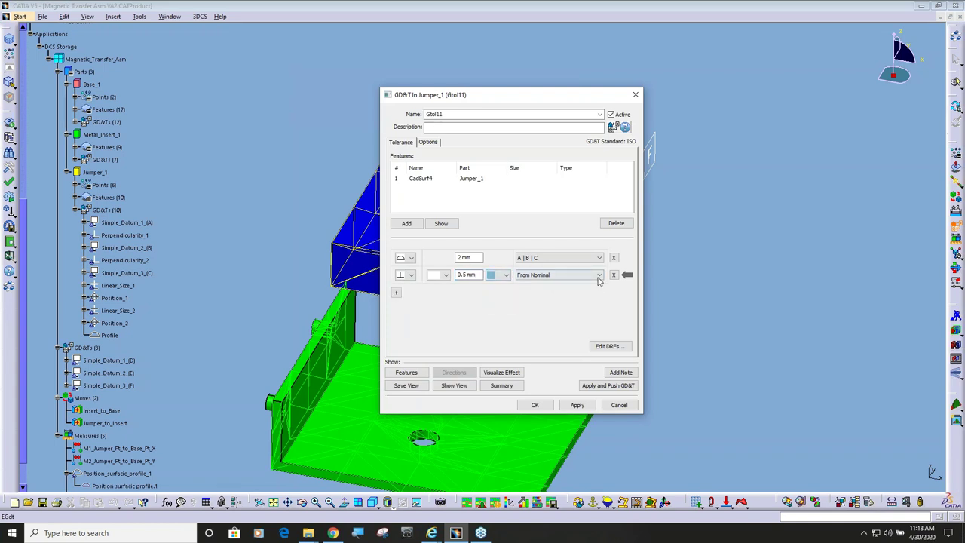
{"action": "left_click", "coordinate": [598, 276]}
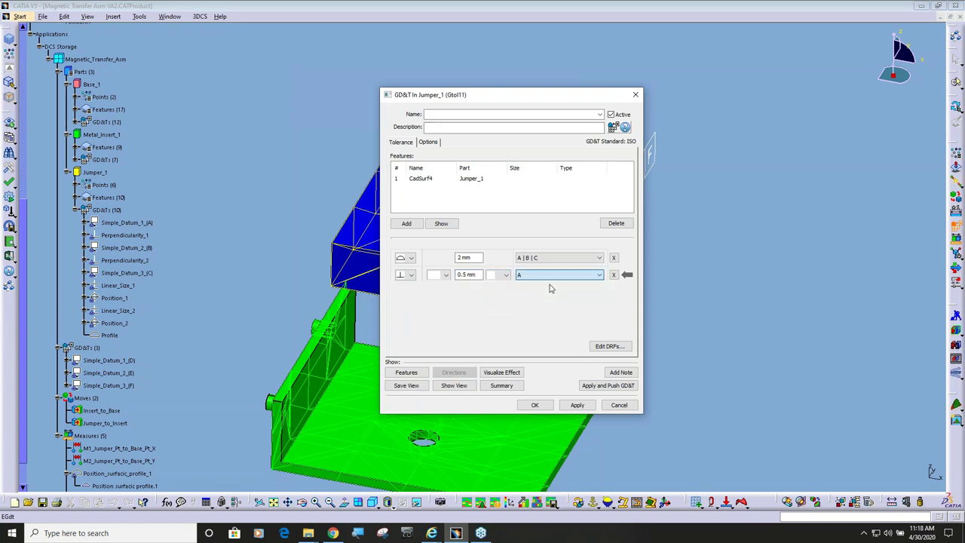
{"action": "left_click", "coordinate": [534, 404]}
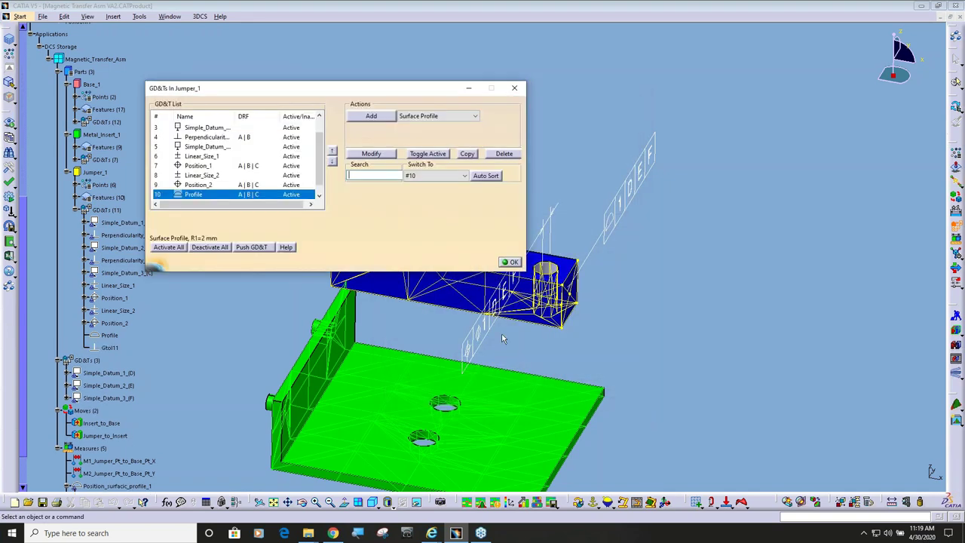
- Recenter on the jumper's end, run Nominal Build, then animate and stop the deviation runs
{"action": "left_click", "coordinate": [510, 264]}
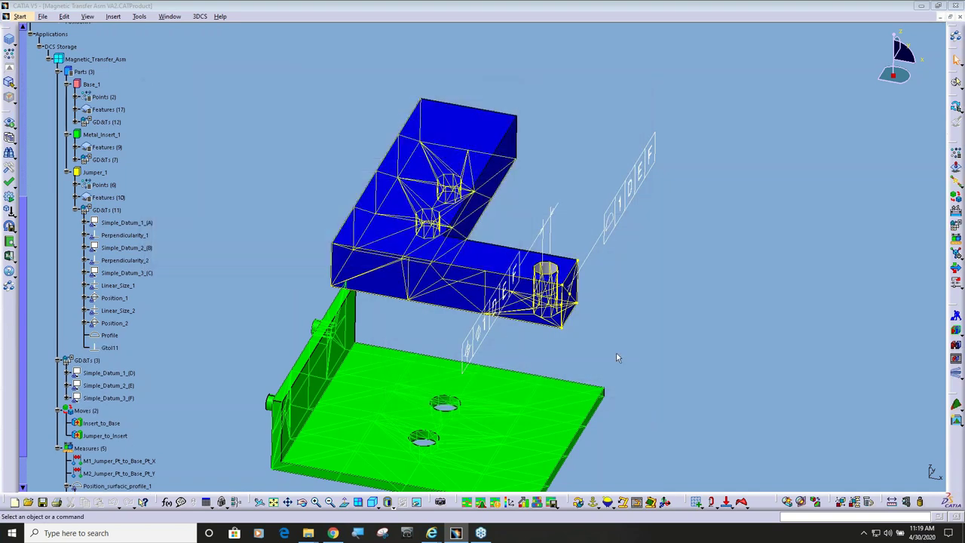
{"action": "scroll", "coordinate": [528, 286], "scroll_direction": "up", "scroll_amount": 5}
{"action": "middle_click", "coordinate": [635, 325]}
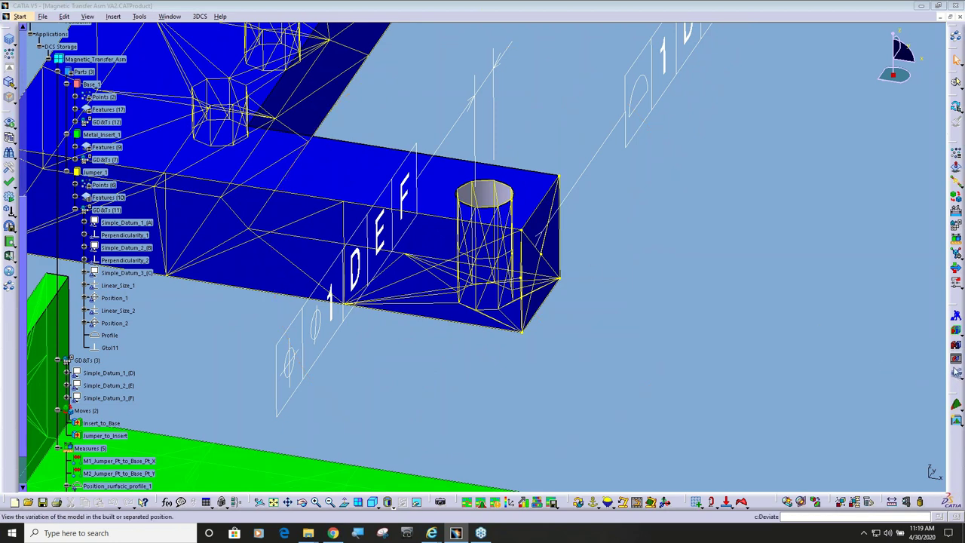
{"action": "left_click", "coordinate": [956, 331]}
{"action": "left_click", "coordinate": [956, 376]}
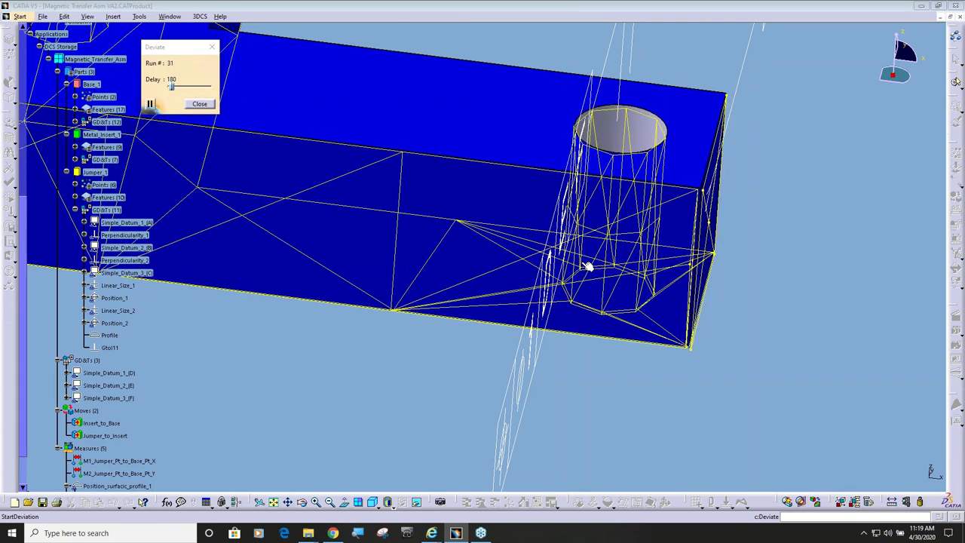
{"action": "left_click", "coordinate": [199, 103]}
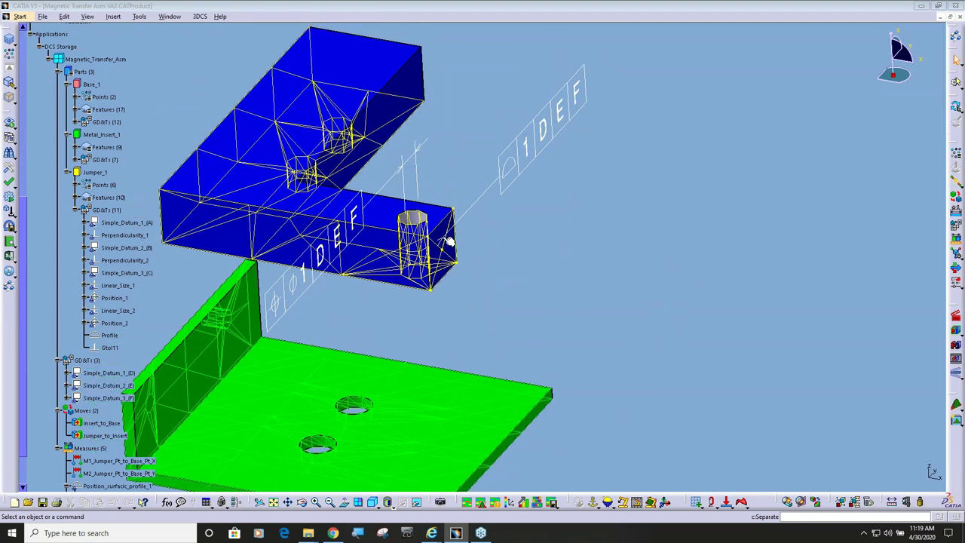
- Start a GD&T measurement on Jumper_1, cancel it, close the measures list, and enable Creation Mode
{"action": "left_click", "coordinate": [956, 251]}
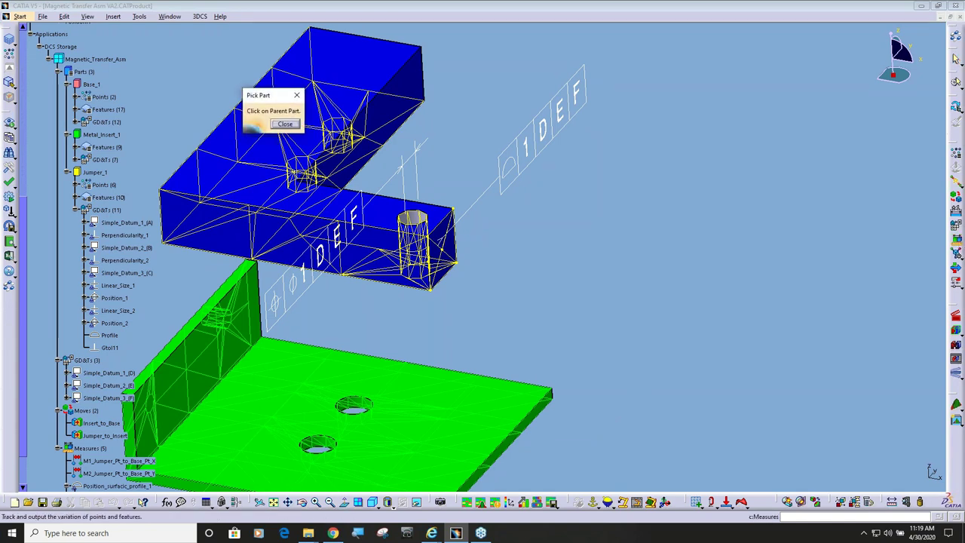
{"action": "left_click", "coordinate": [386, 224]}
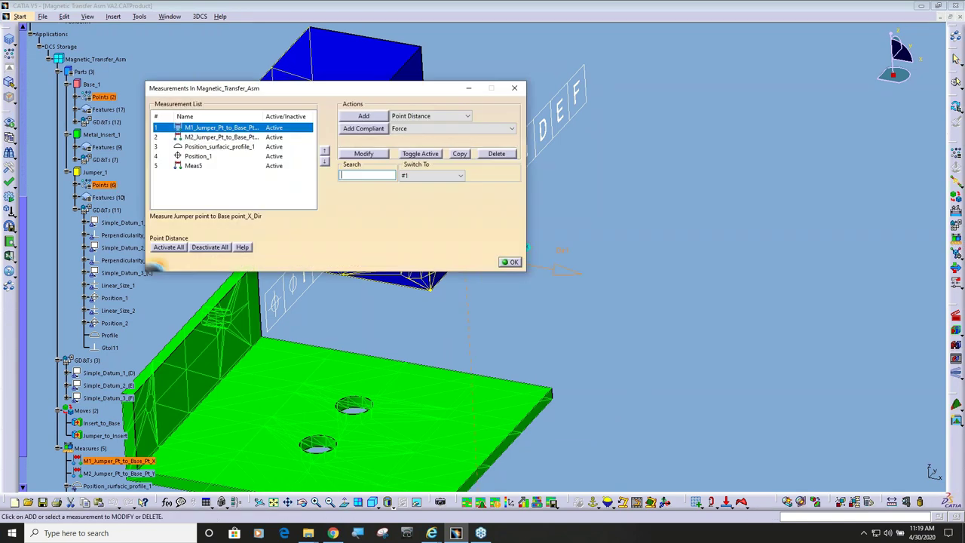
{"action": "left_click", "coordinate": [431, 119]}
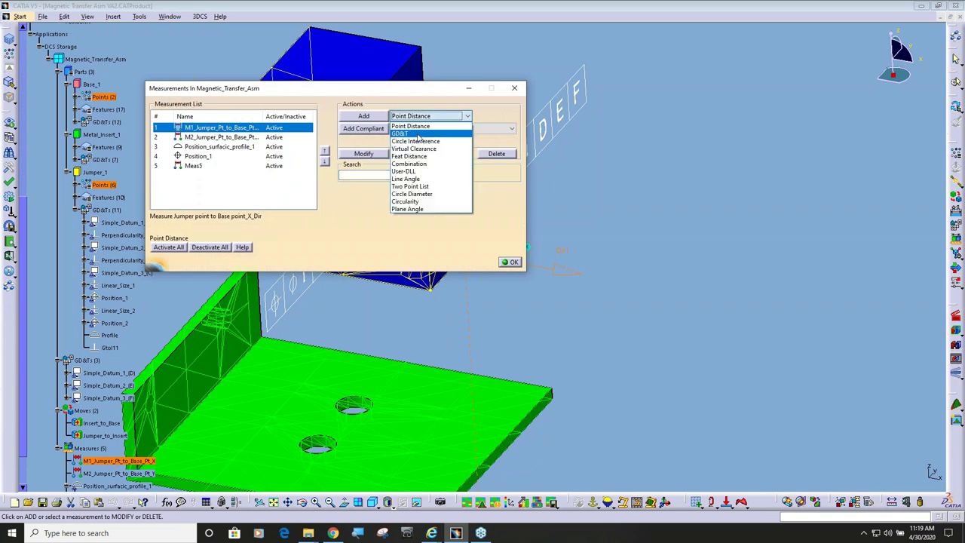
{"action": "left_click", "coordinate": [417, 134]}
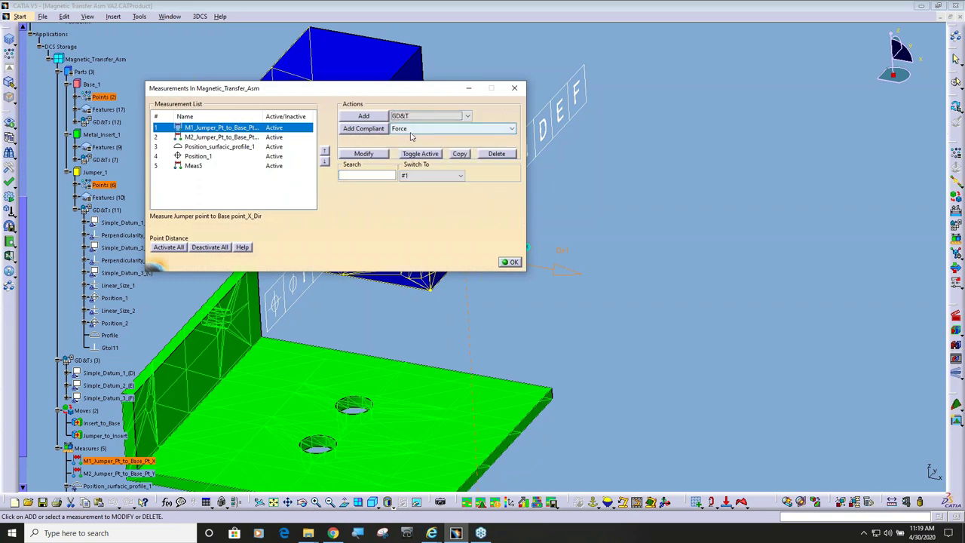
{"action": "left_click", "coordinate": [372, 118]}
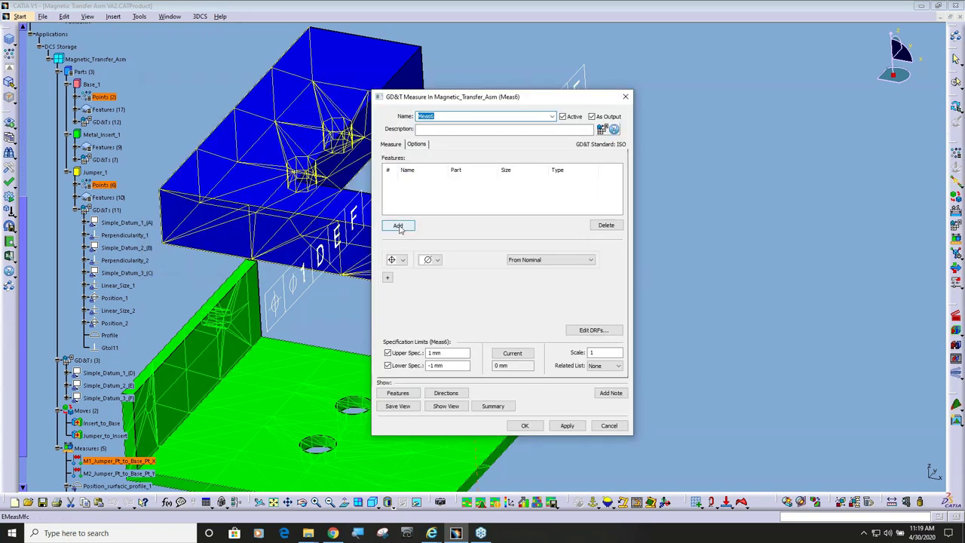
{"action": "left_click", "coordinate": [398, 225]}
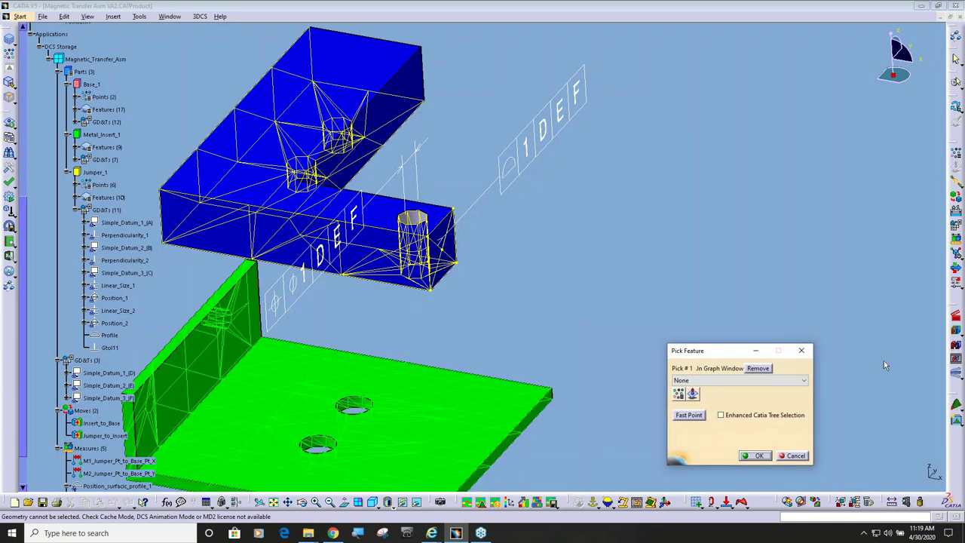
{"action": "left_click", "coordinate": [797, 457]}
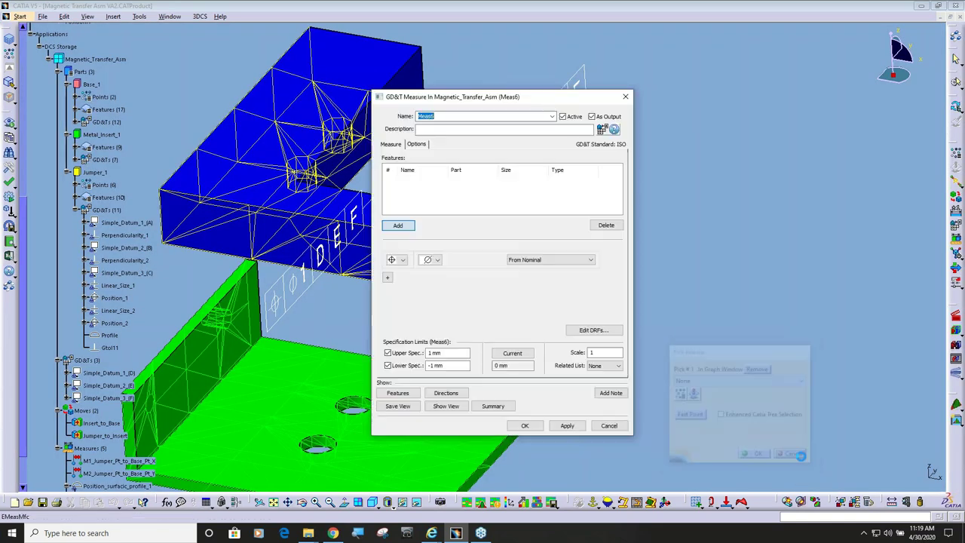
{"action": "left_click", "coordinate": [609, 425]}
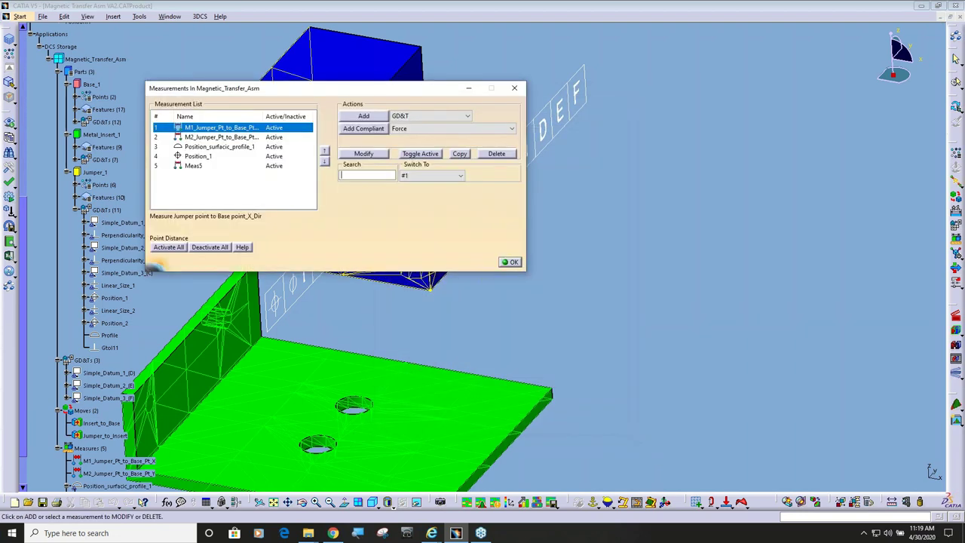
{"action": "left_click", "coordinate": [513, 262]}
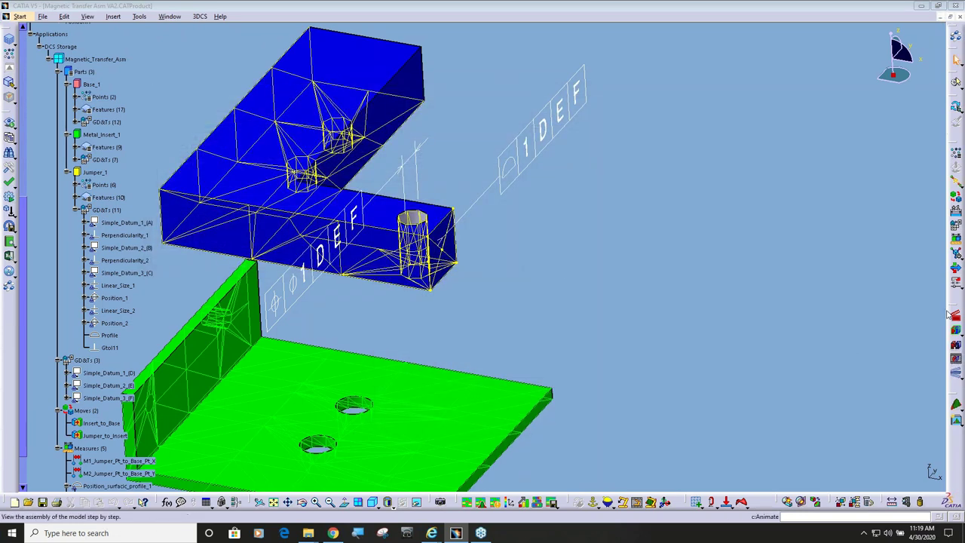
{"action": "left_click", "coordinate": [955, 319]}
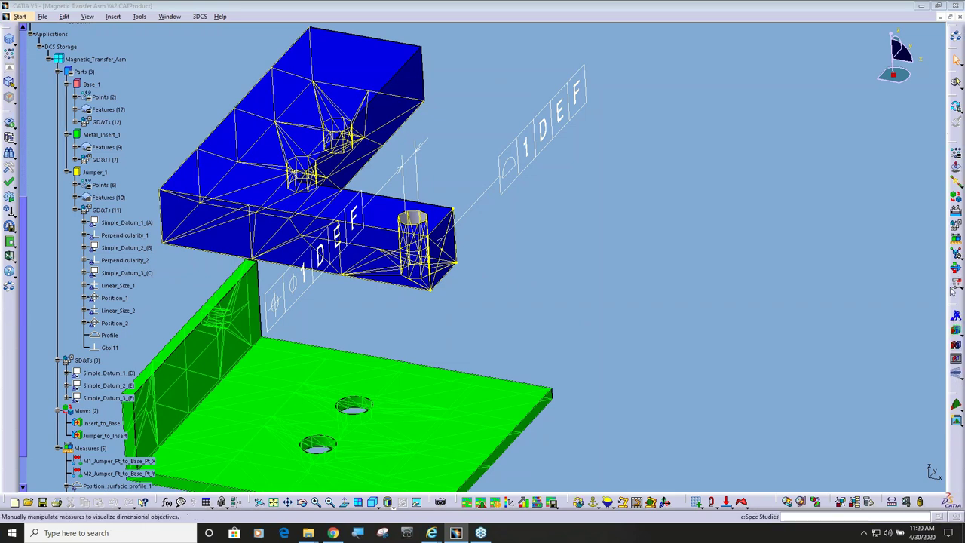
- Create a surface profile measurement Prof on Jumper_1's face CadSurf4, relative to A|B|C
{"action": "left_click", "coordinate": [955, 238]}
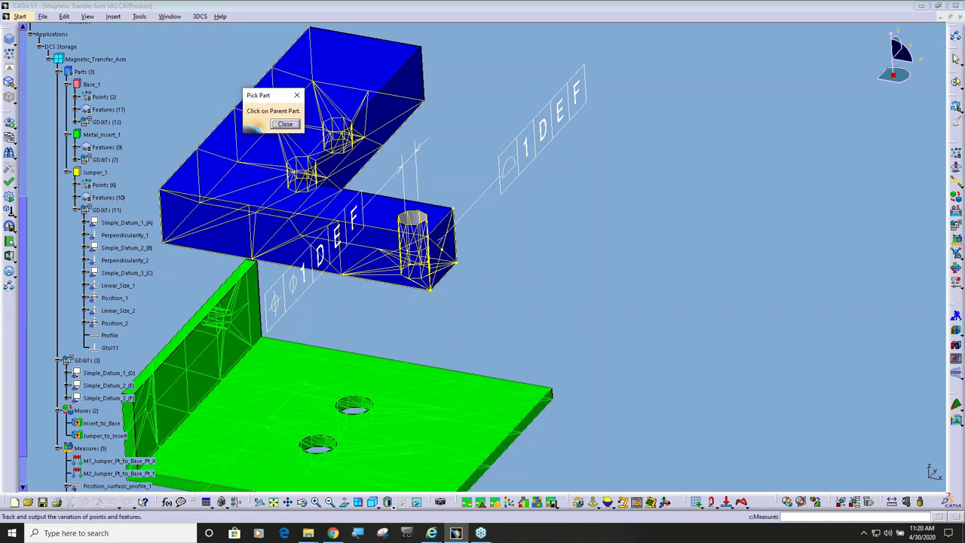
{"action": "left_click", "coordinate": [396, 221]}
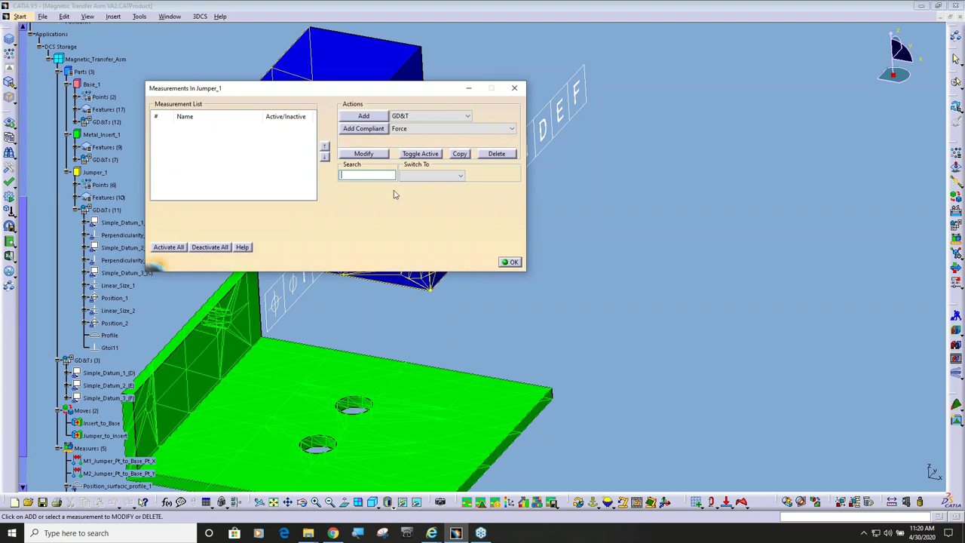
{"action": "left_click", "coordinate": [374, 118]}
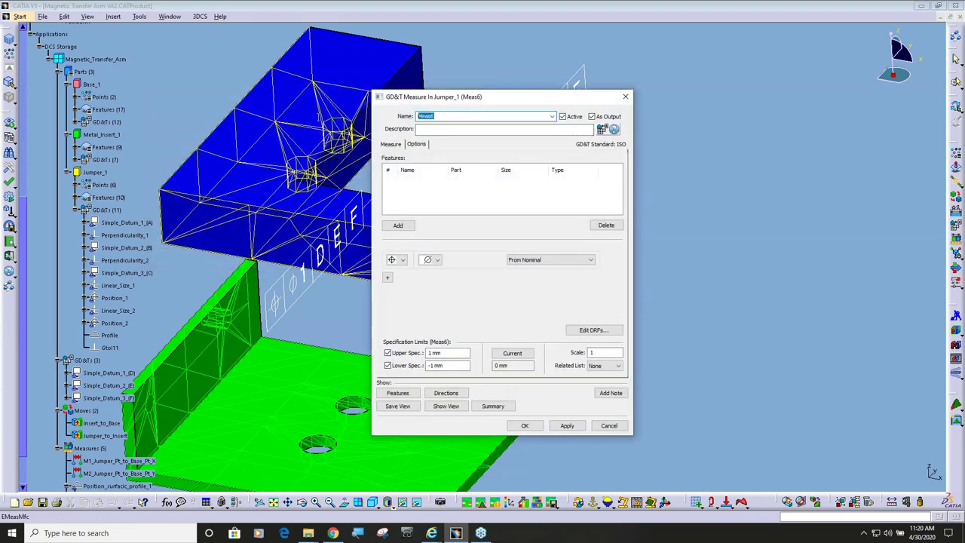
{"action": "type", "text": "Prof"}
{"action": "left_click", "coordinate": [398, 226]}
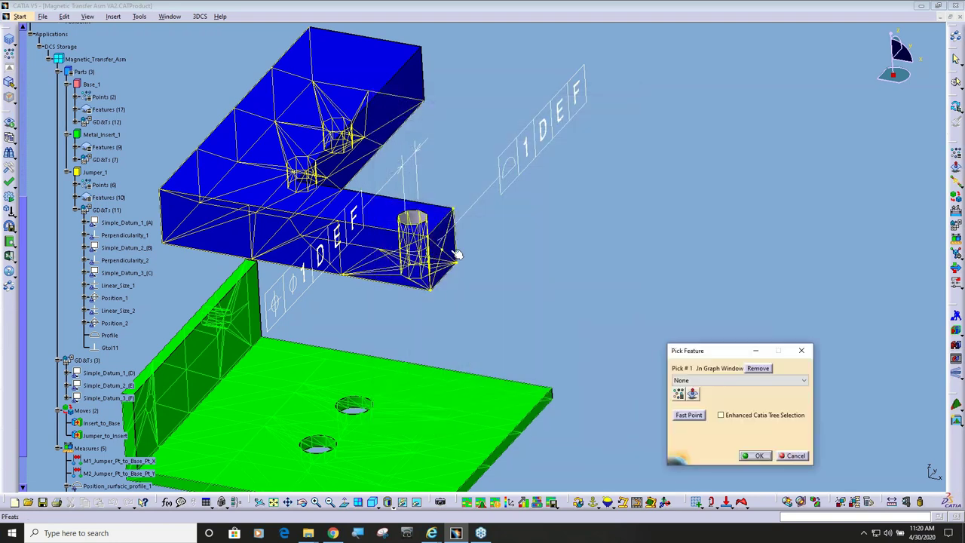
{"action": "left_click", "coordinate": [456, 251]}
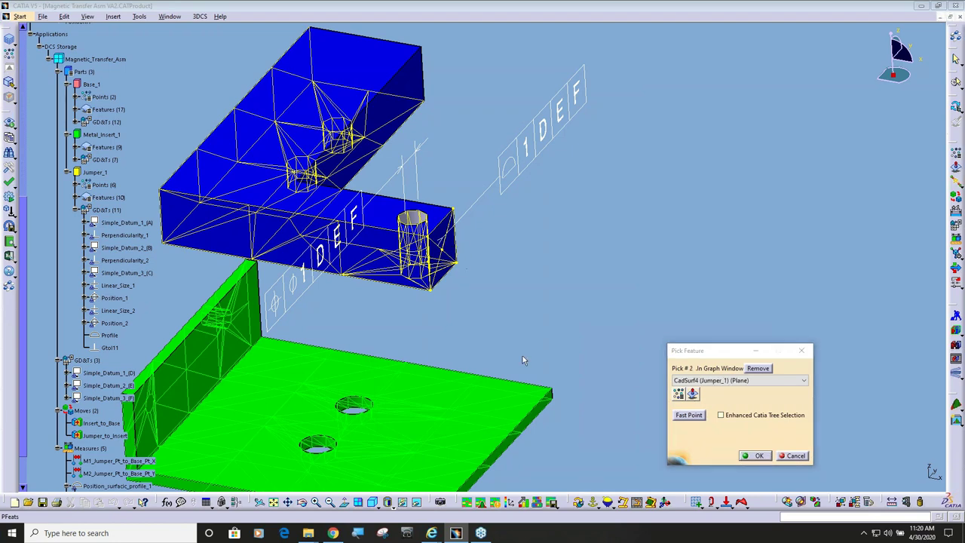
{"action": "left_click", "coordinate": [756, 455]}
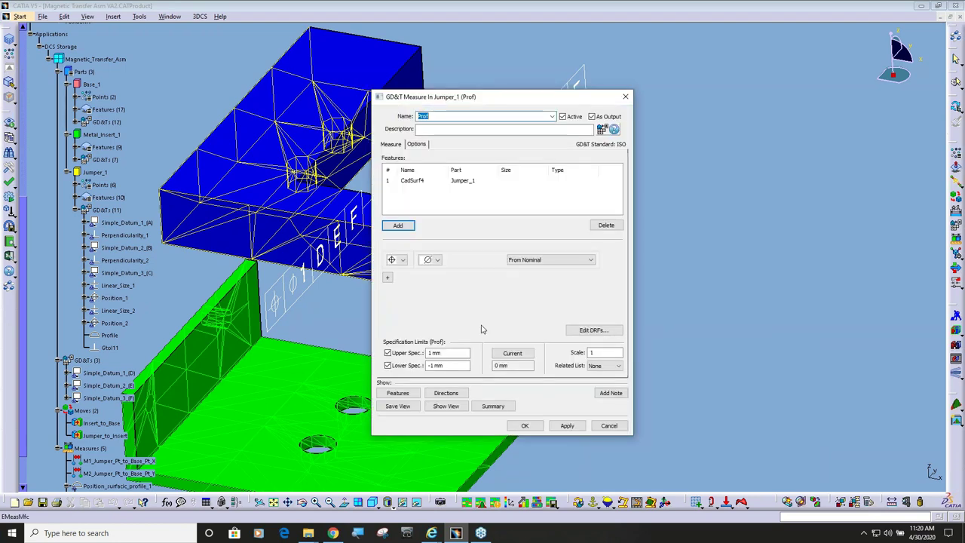
{"action": "left_click", "coordinate": [404, 260]}
{"action": "left_click", "coordinate": [402, 283]}
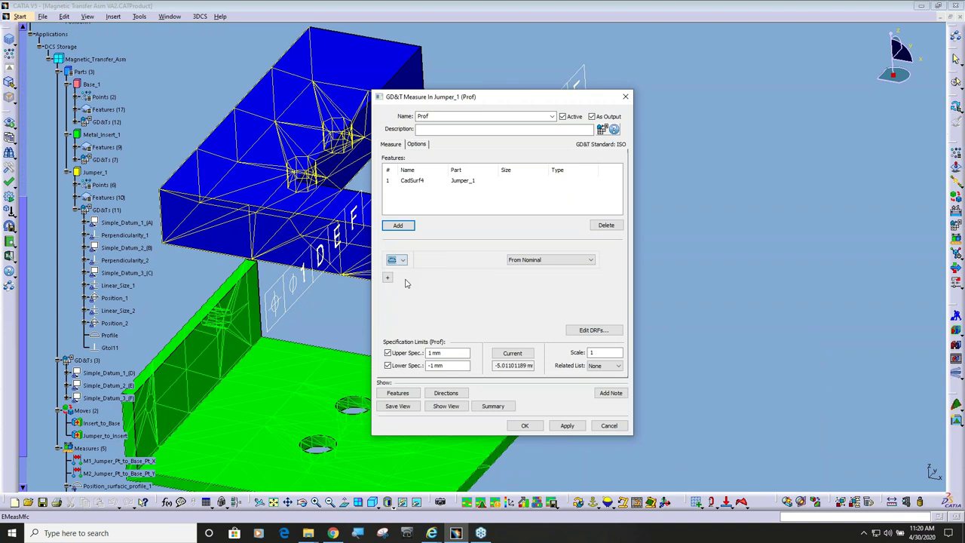
{"action": "left_click", "coordinate": [590, 260]}
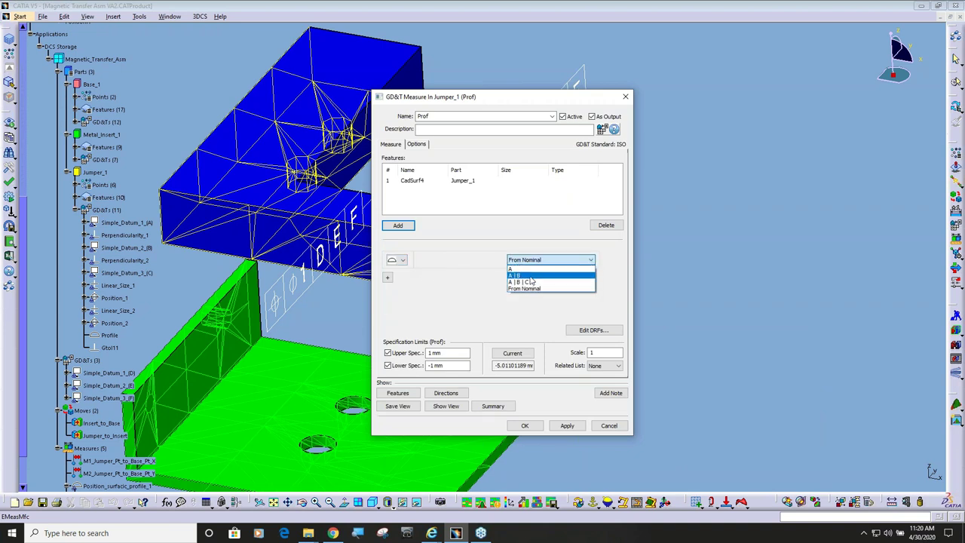
{"action": "left_click", "coordinate": [528, 282]}
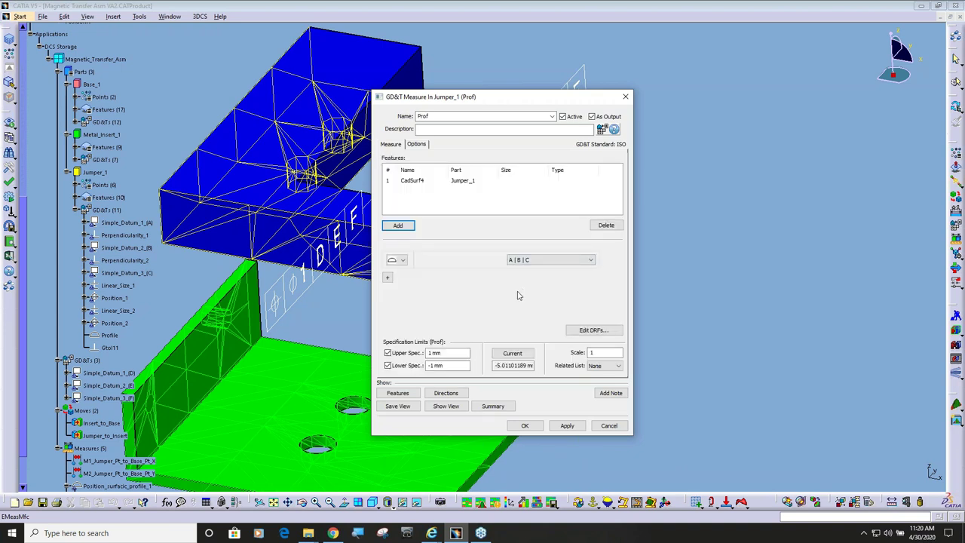
- Add a perpendicularity measurement to datum A without diameter zone, and save both measurements
{"action": "left_click", "coordinate": [387, 278]}
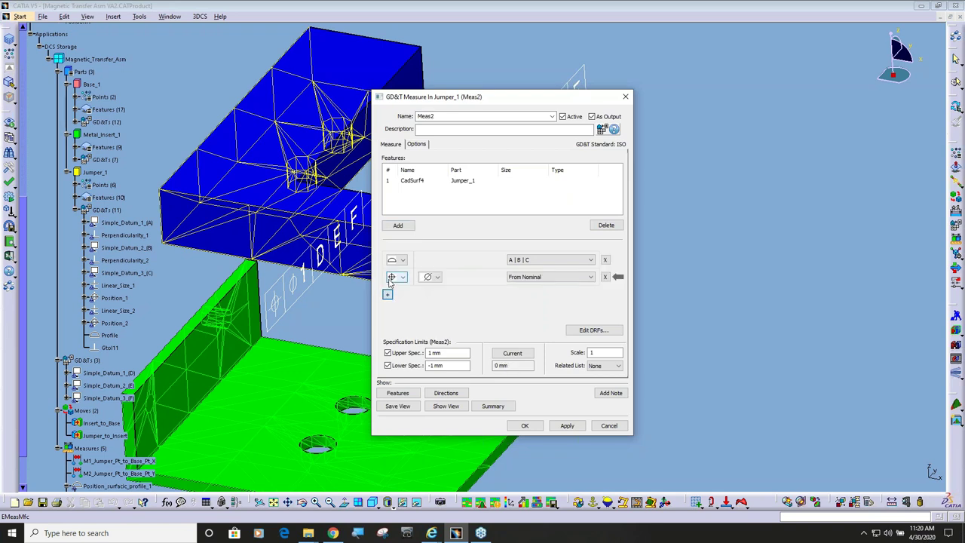
{"action": "left_click", "coordinate": [401, 278]}
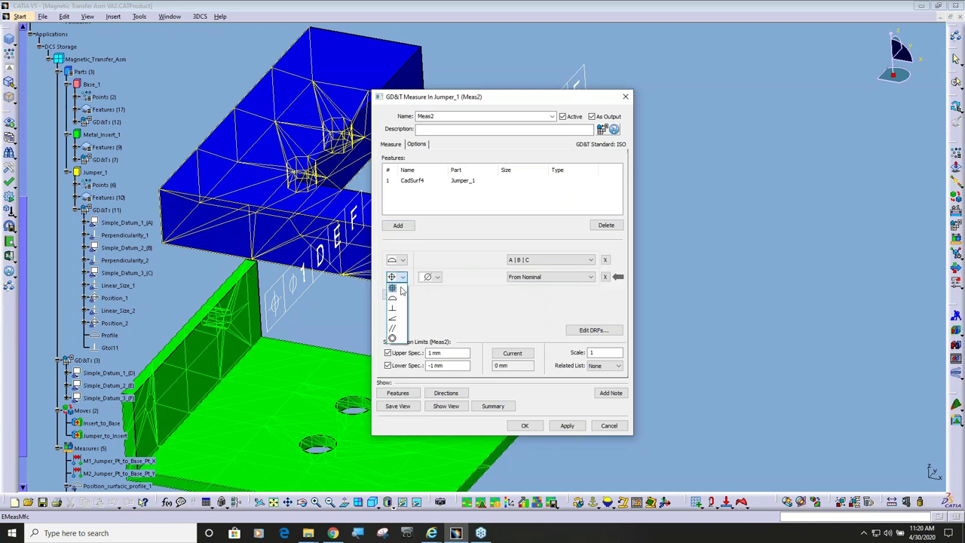
{"action": "left_click", "coordinate": [398, 309]}
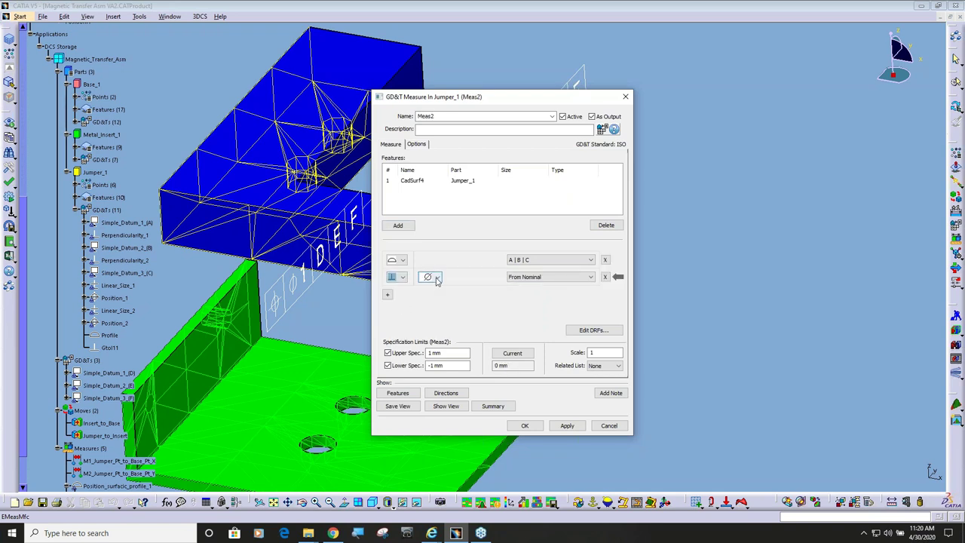
{"action": "left_click", "coordinate": [436, 278]}
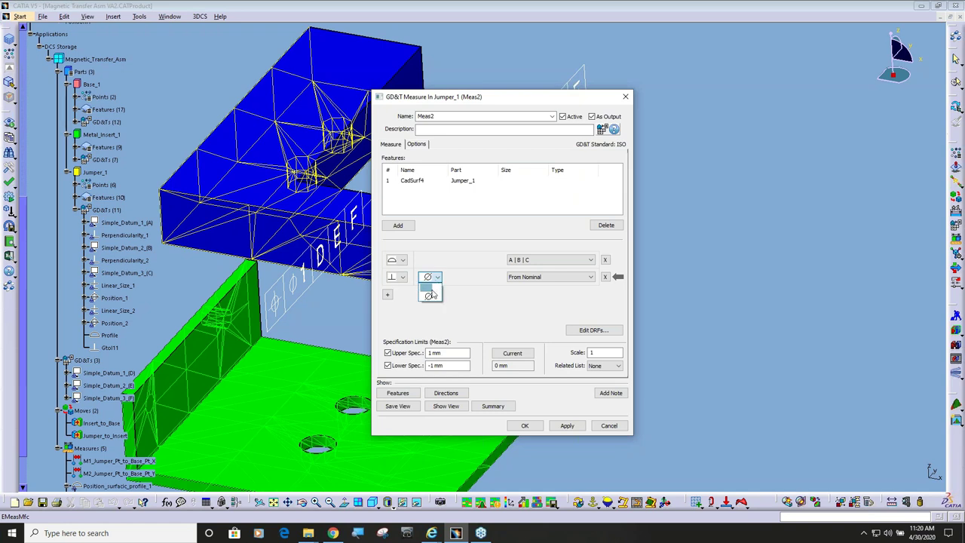
{"action": "left_click", "coordinate": [429, 286]}
{"action": "left_click", "coordinate": [590, 276]}
{"action": "left_click", "coordinate": [554, 287]}
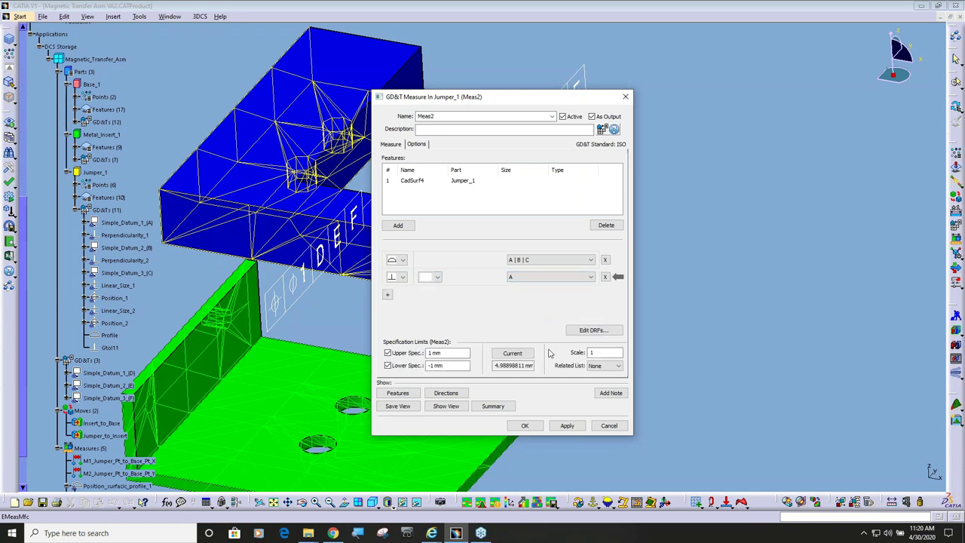
{"action": "left_click", "coordinate": [526, 426]}
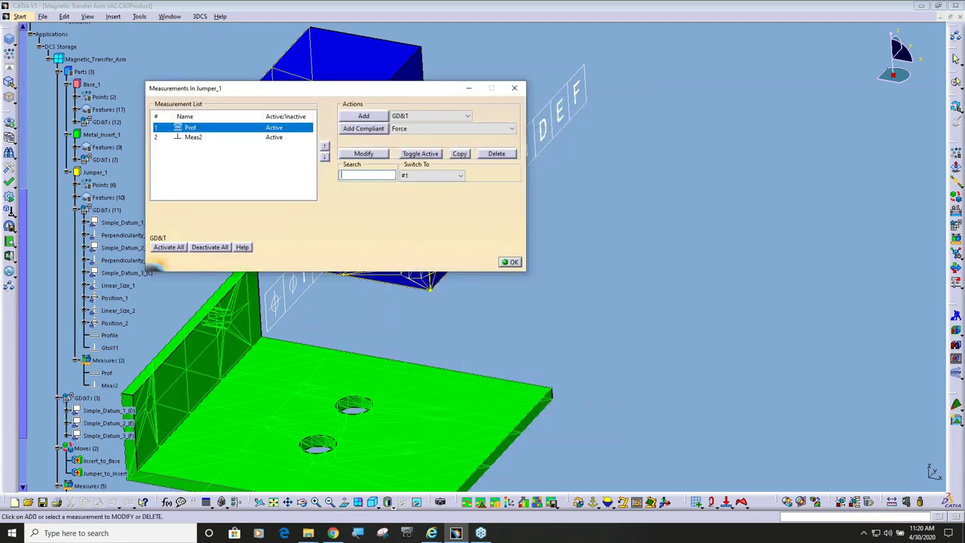
{"action": "left_click", "coordinate": [511, 263]}
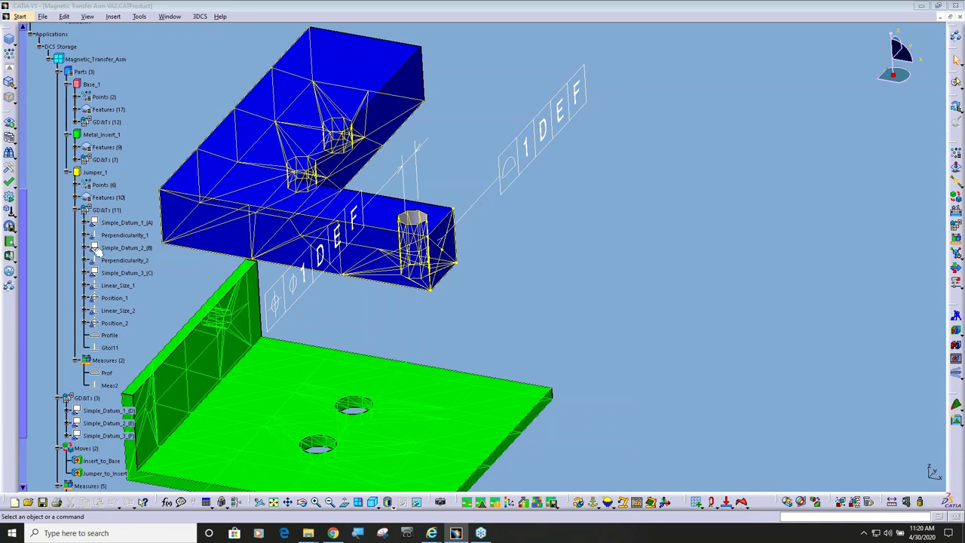
- Select Meas2, rebuild nominally, and run the 2000-run Monte Carlo and contributor analysis, overwriting results
{"action": "left_click", "coordinate": [108, 372]}
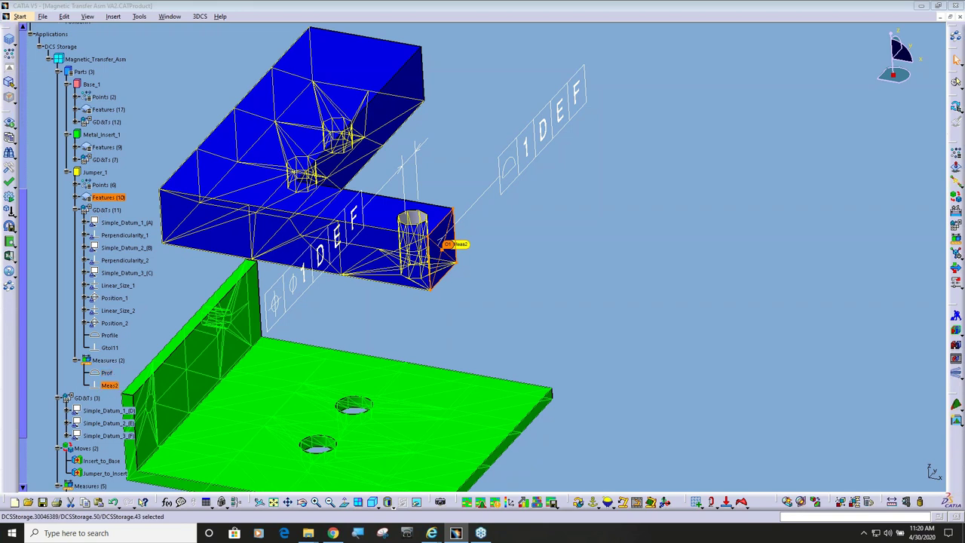
{"action": "left_click", "coordinate": [110, 386]}
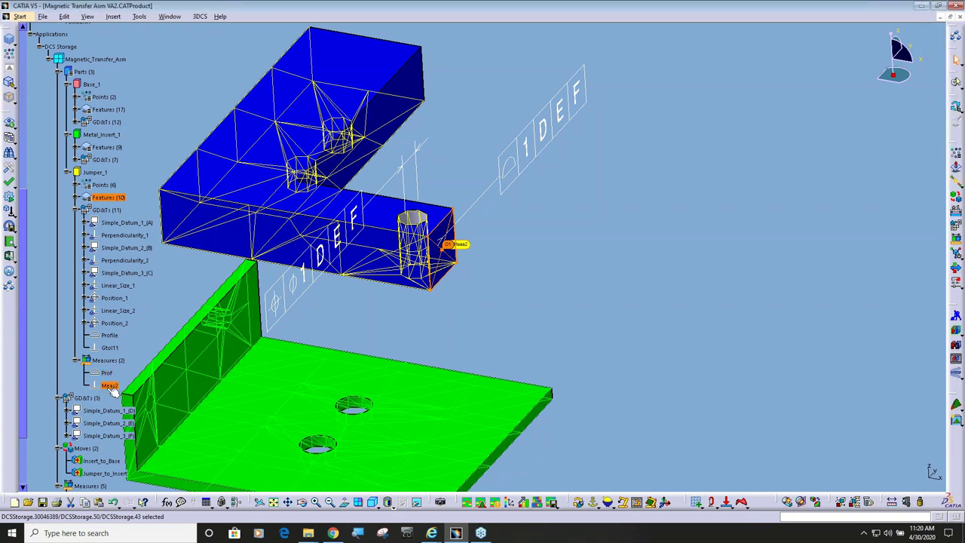
{"action": "left_click", "coordinate": [956, 332]}
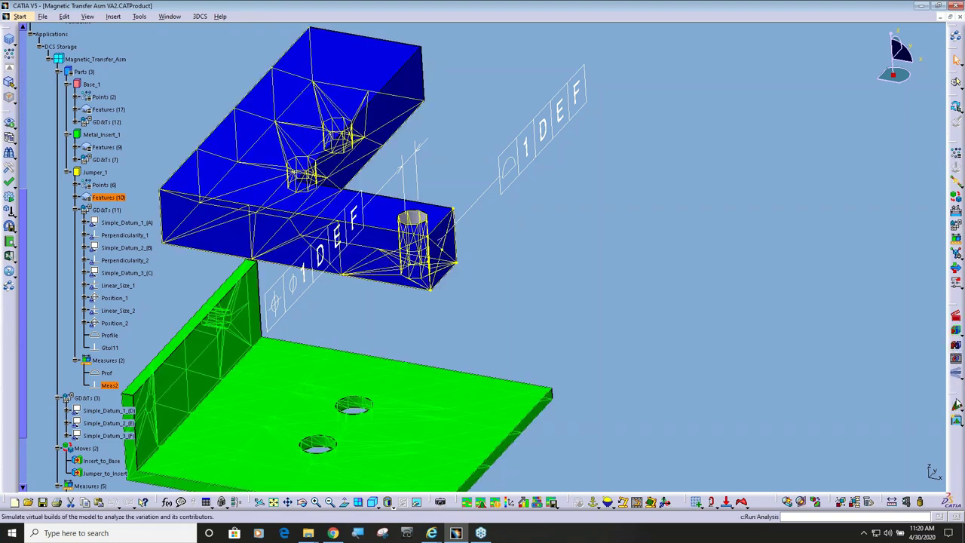
{"action": "left_click", "coordinate": [956, 405]}
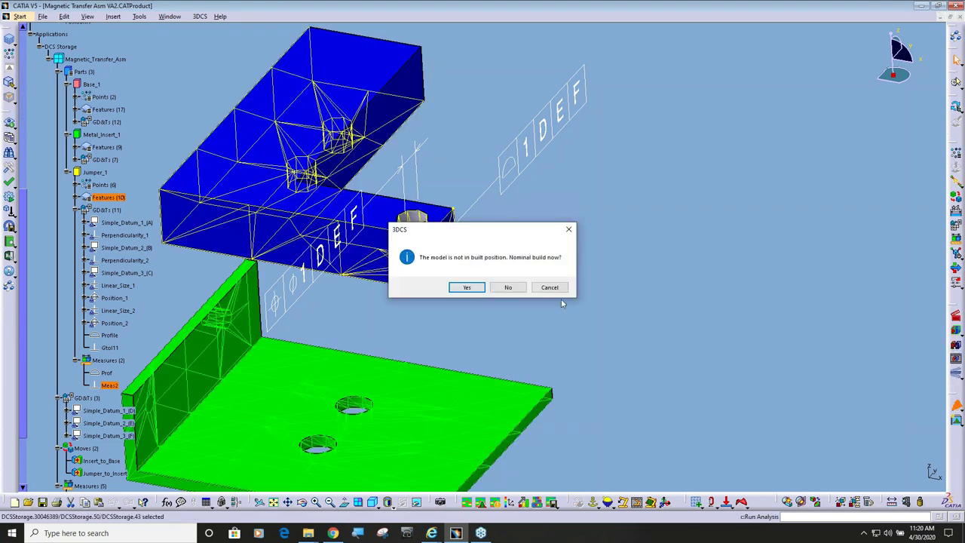
{"action": "left_click", "coordinate": [508, 288]}
{"action": "left_click", "coordinate": [572, 342]}
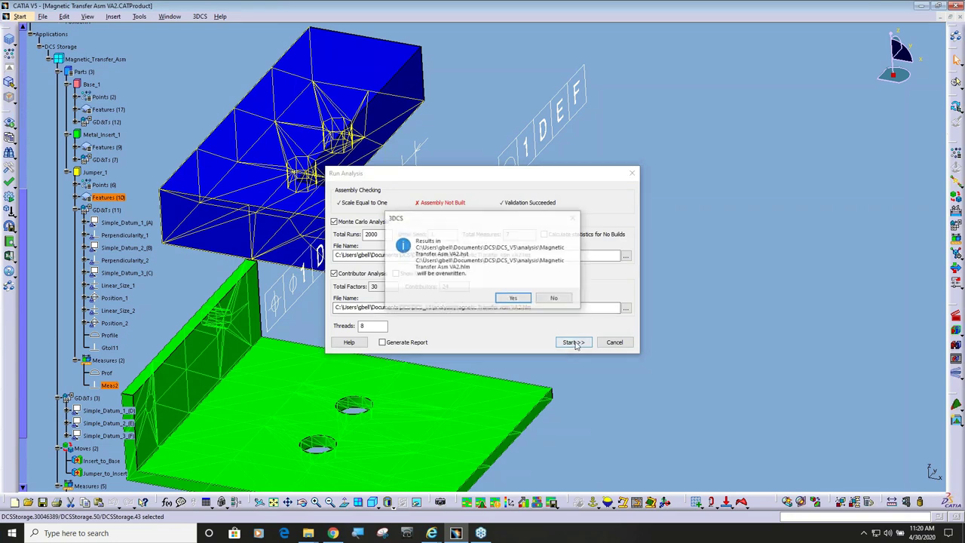
{"action": "left_click", "coordinate": [519, 298]}
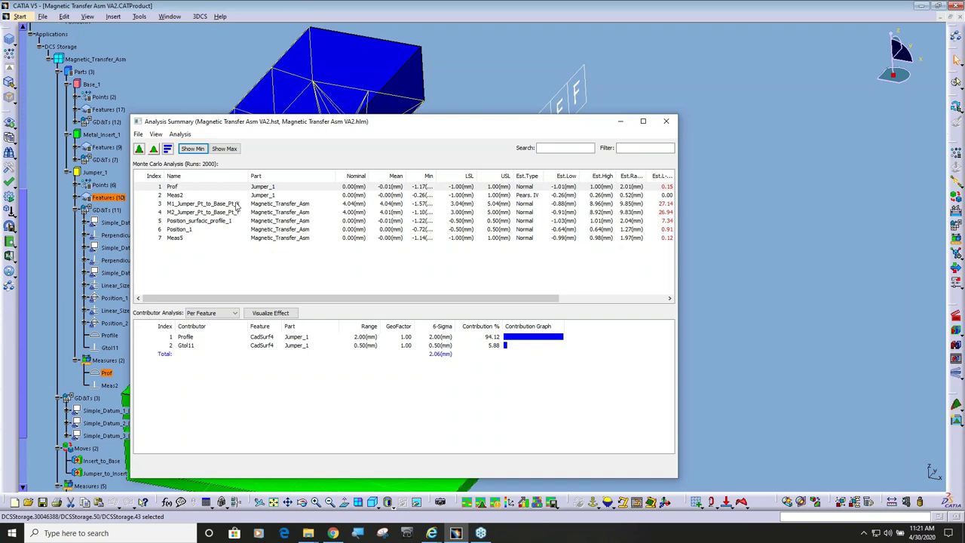
- Show Meas2's contributors and highlight Perpendicularity_1 and Gtol11 on the model
{"action": "left_click", "coordinate": [173, 195]}
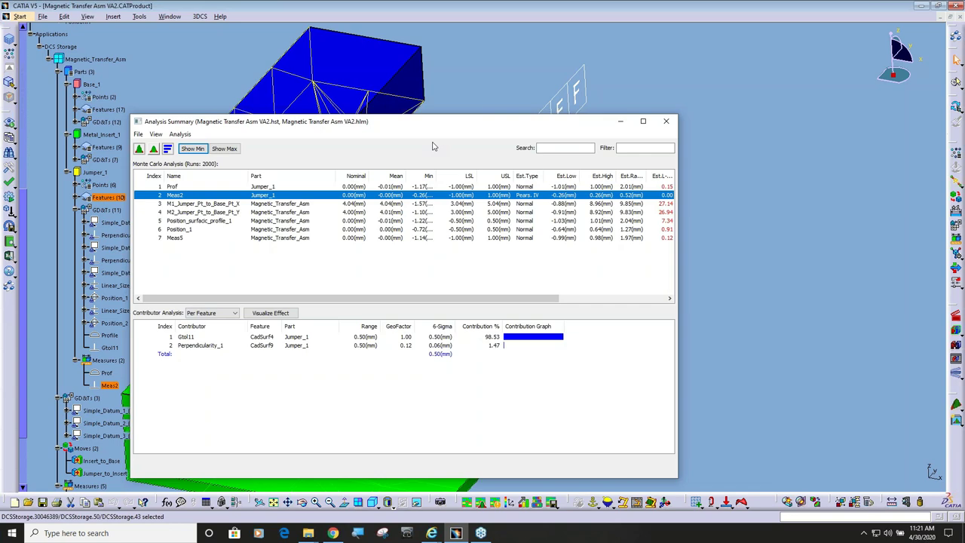
{"action": "left_click_drag", "start_coordinate": [444, 123], "coordinate": [606, 93]}
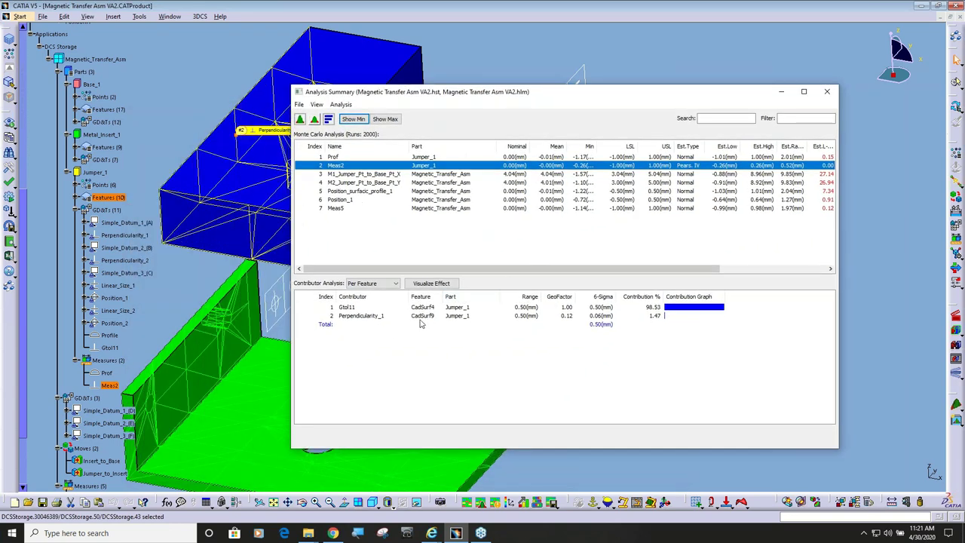
{"action": "left_click", "coordinate": [363, 316]}
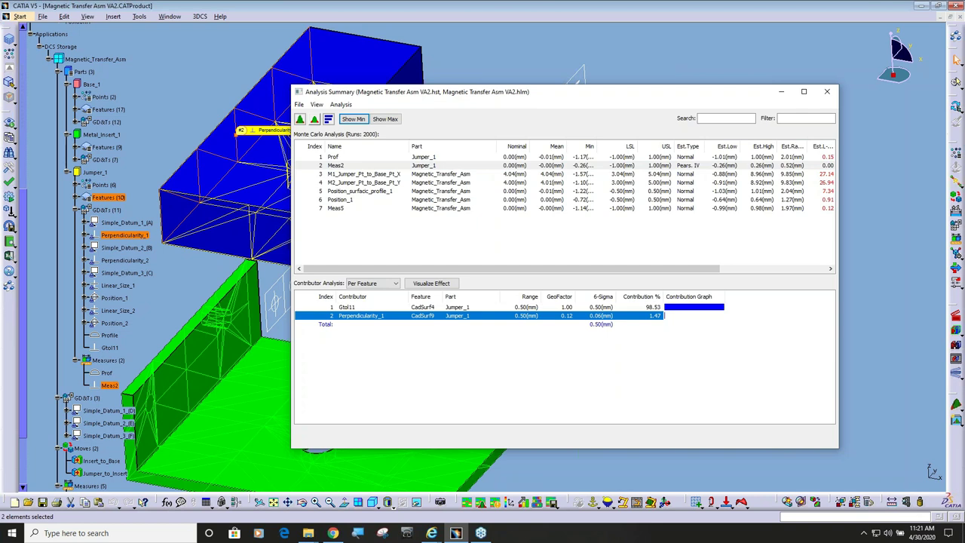
{"action": "left_click", "coordinate": [359, 307]}
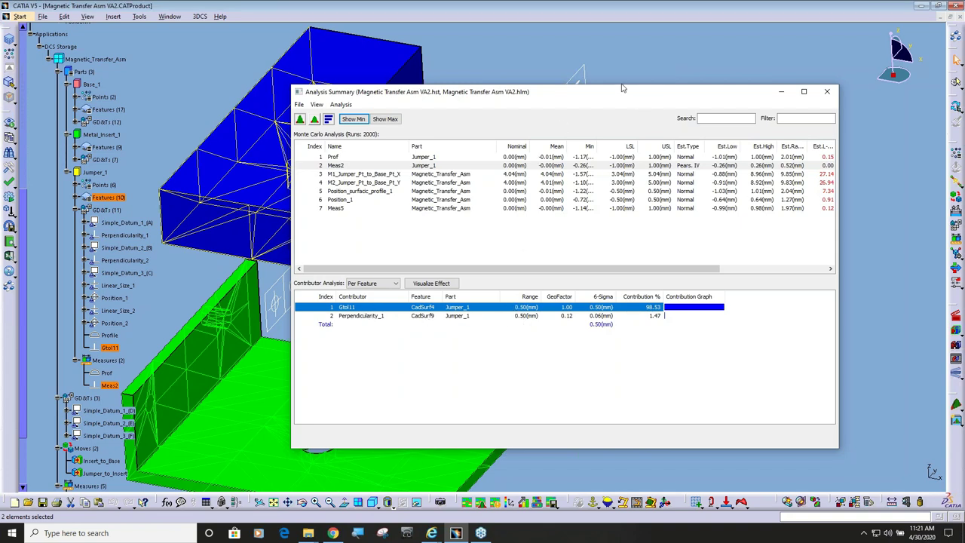
{"action": "left_click_drag", "start_coordinate": [623, 89], "coordinate": [457, 59]}
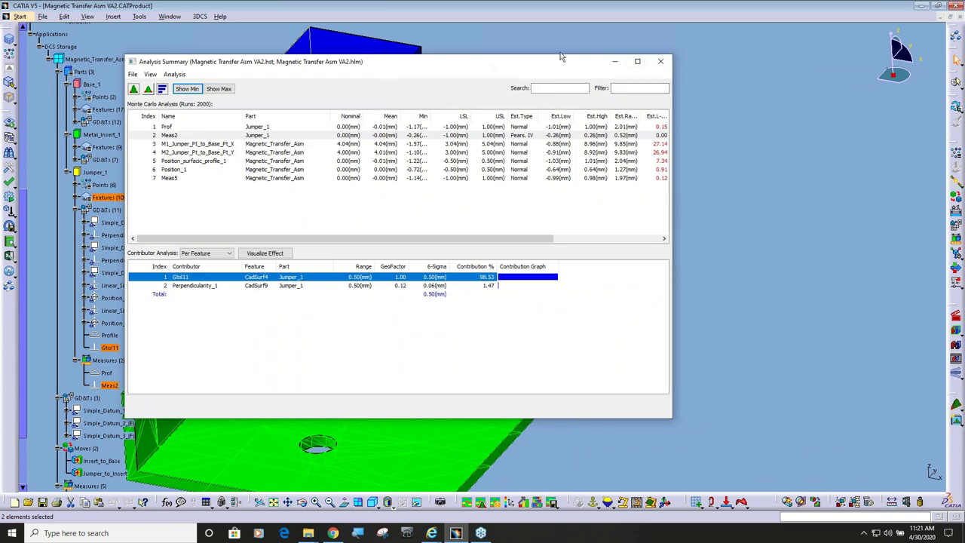
{"action": "left_click_drag", "start_coordinate": [560, 56], "coordinate": [649, 127]}
- Close the Analysis Summary and zoom out to view the whole assembly
{"action": "left_click", "coordinate": [752, 133]}
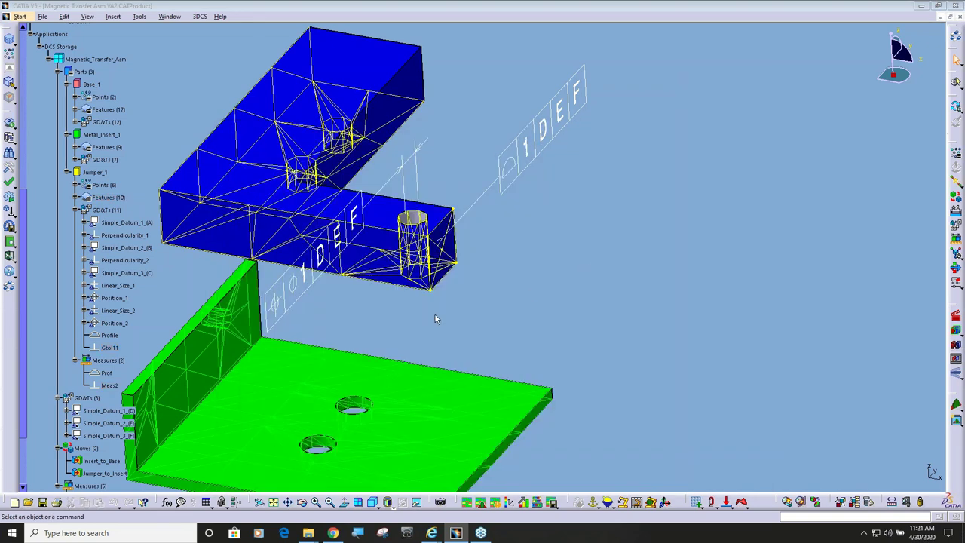
{"action": "middle_click_drag", "start_coordinate": [435, 314], "coordinate": [440, 376]}
{"action": "middle_click_drag", "start_coordinate": [481, 240], "coordinate": [490, 249]}
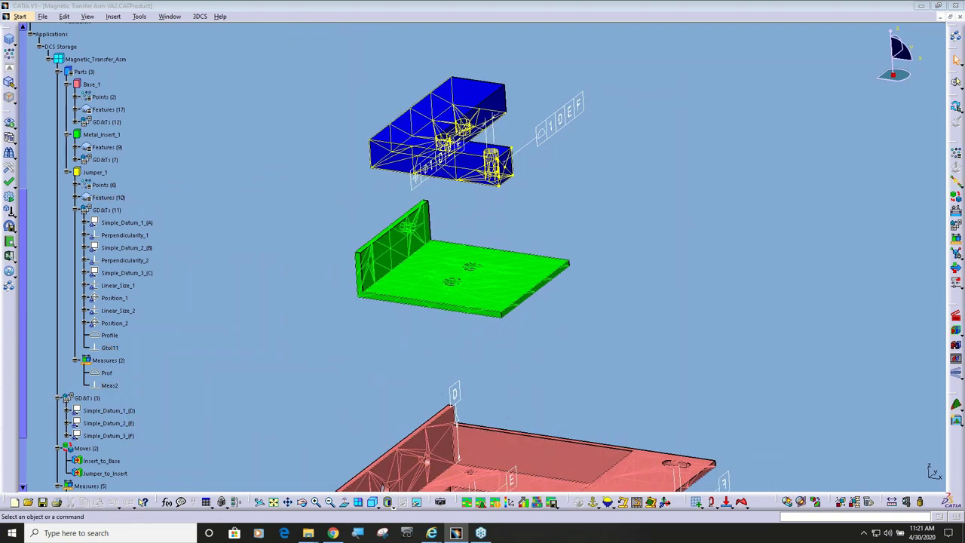